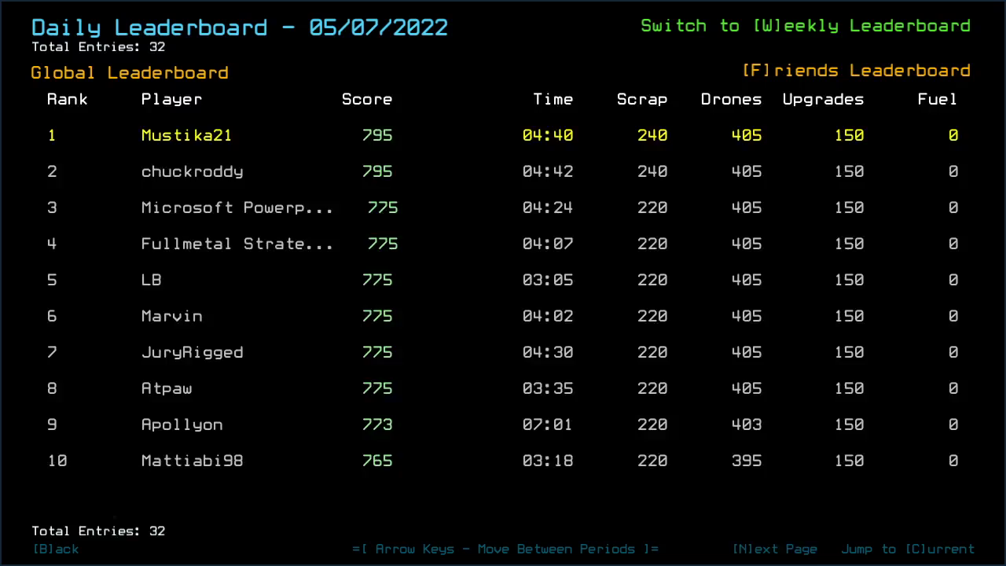
Page twice through the 05/07/2022 daily global rankings, then show the Friends rankings.
key(n)
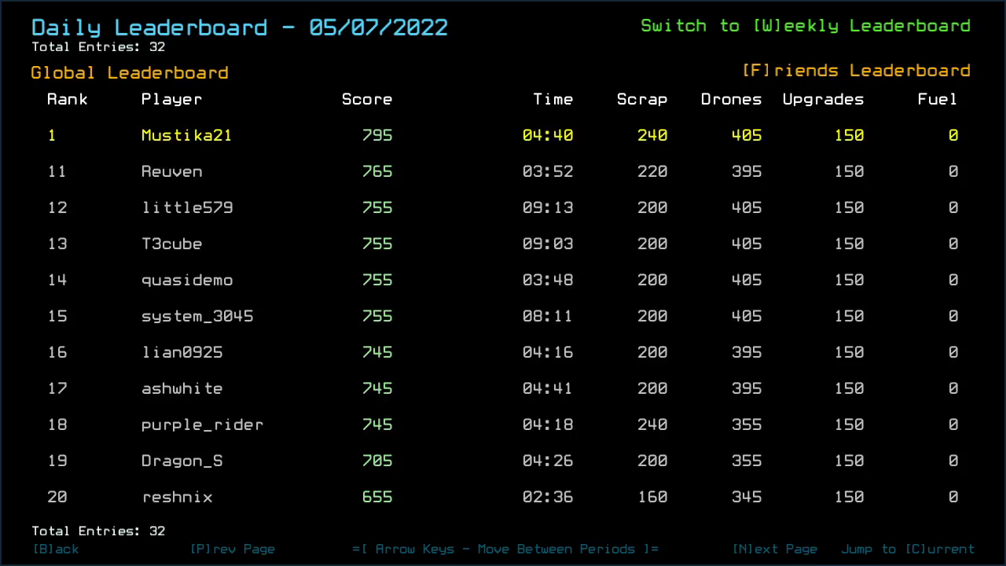
key(n)
key(n)
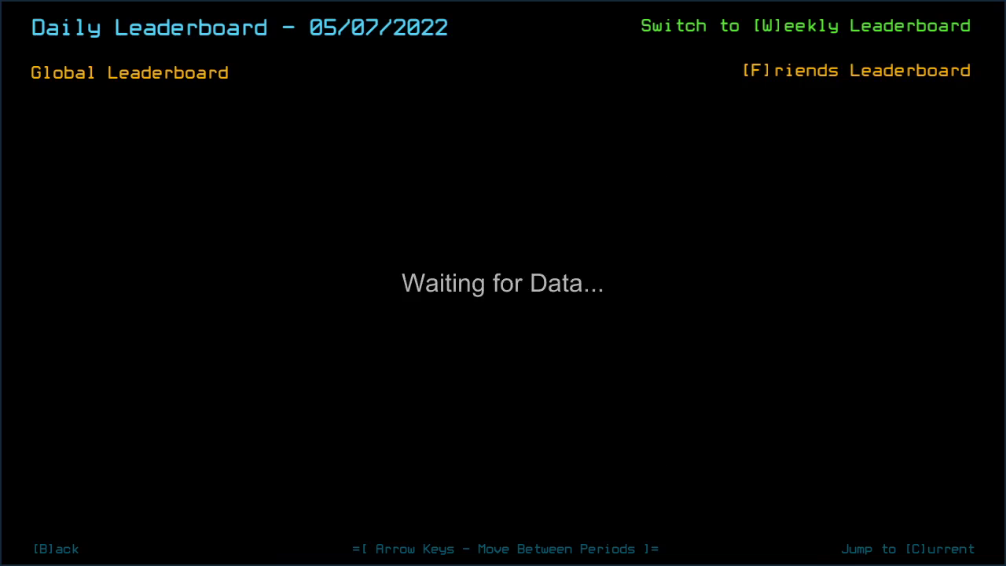
key(f)
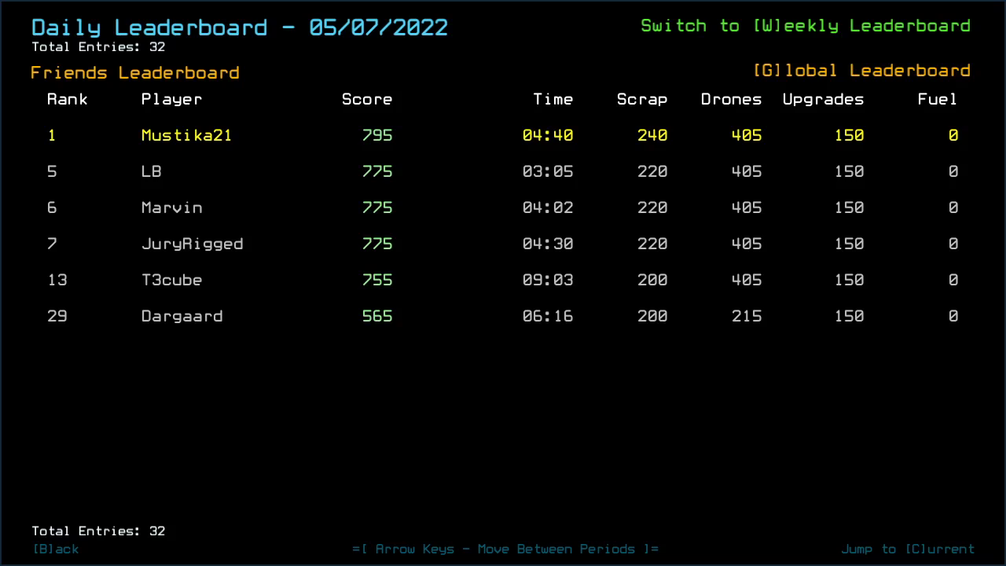
Show the weekly leaderboard for week #18 of 2022, then switch back to global rankings.
key(w)
key(Left)
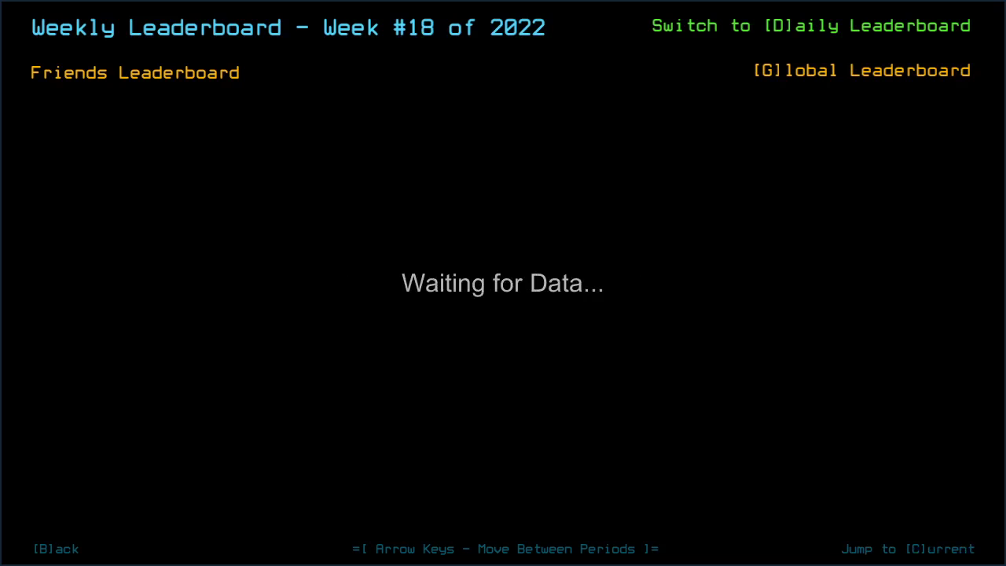
key(g)
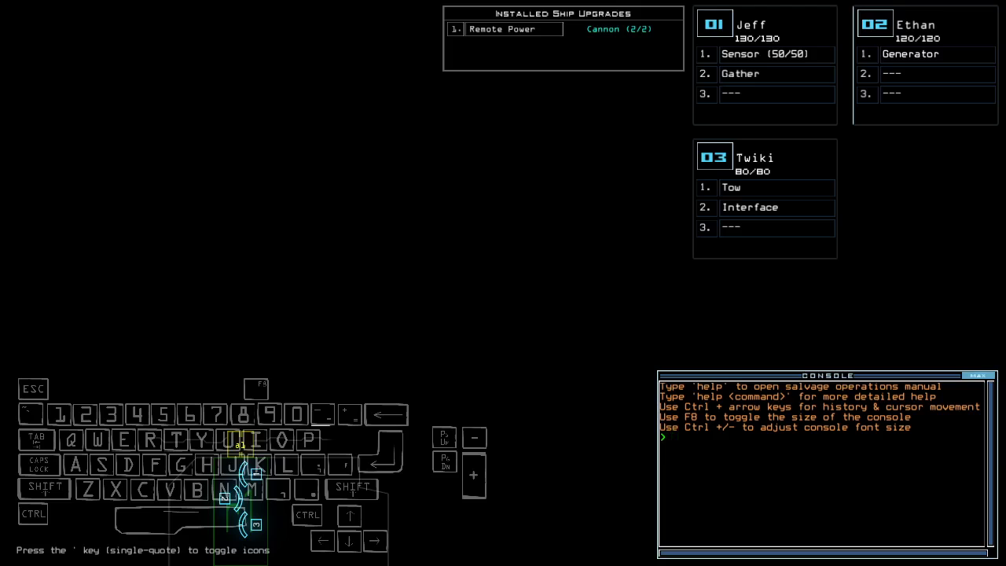
text(alias)
Change the go alias from drones 1 2 to drones 2 3 and save it.
key(Return)
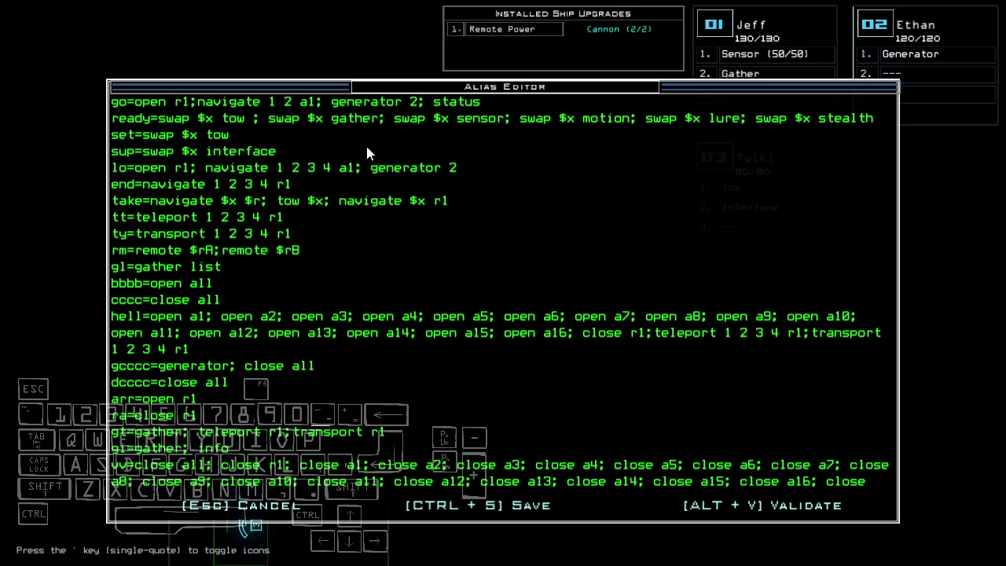
drag(293, 107, 265, 107)
text(2)
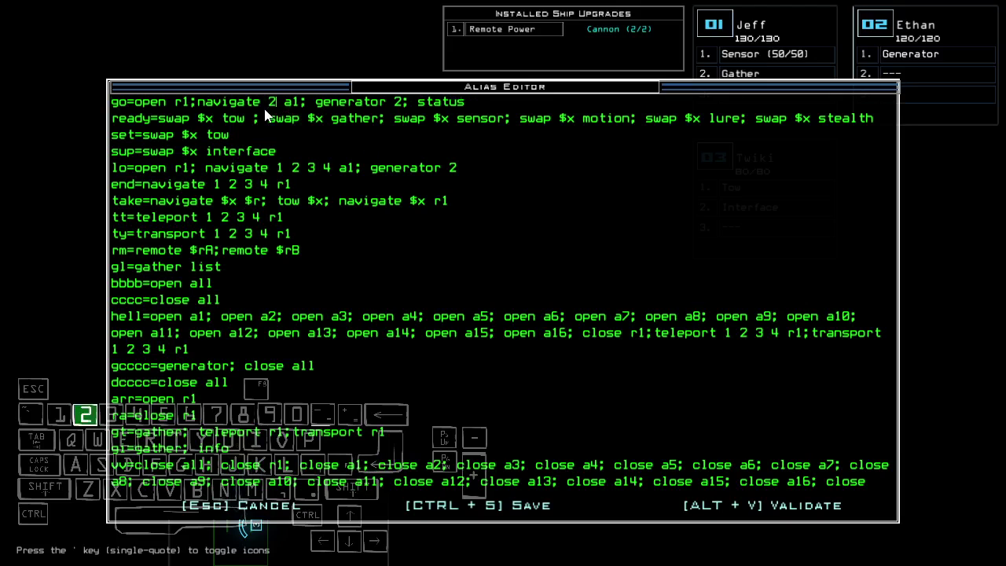
text( 3)
key(ctrl+s)
text(status)
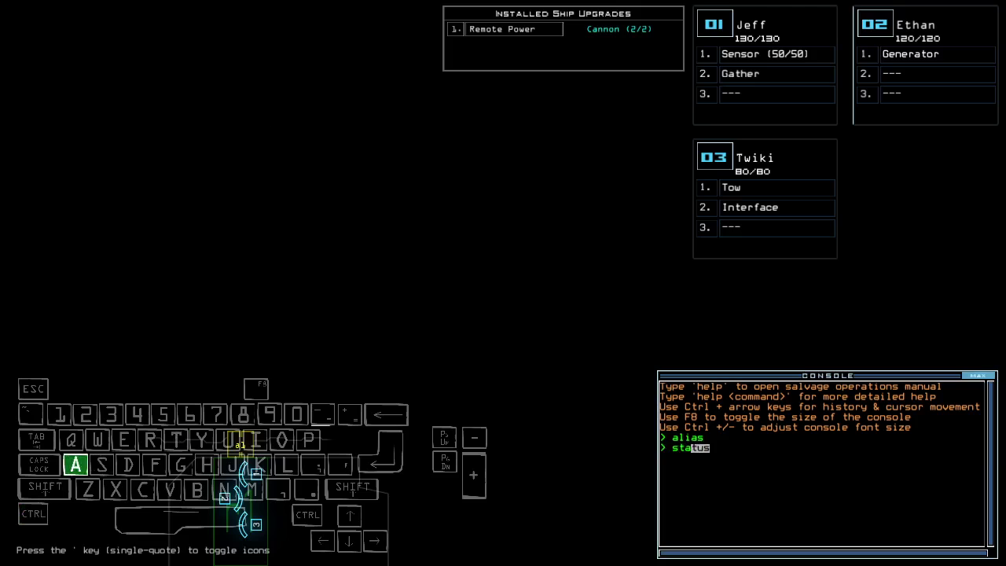
Check the derelict's status and give Twiki gather and sensor, Ethan the tow upgrade.
key(Return)
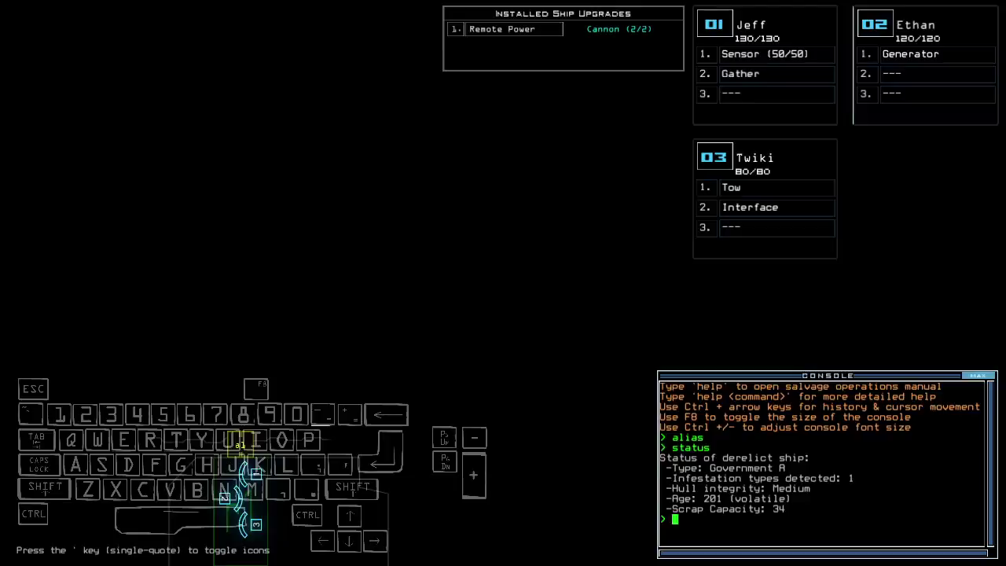
key(Up)
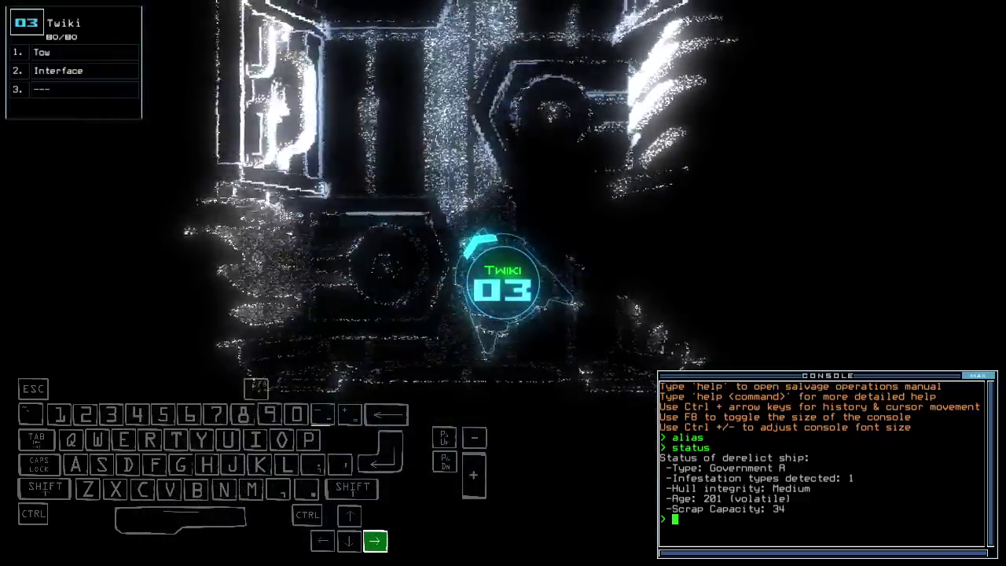
key(Left)
text(1)
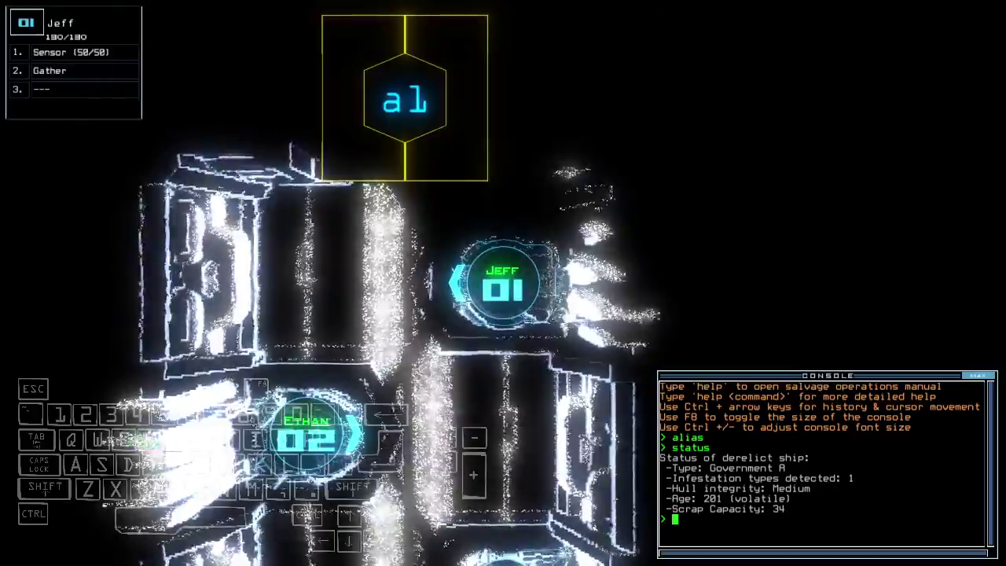
text(ready 3)
key(Return)
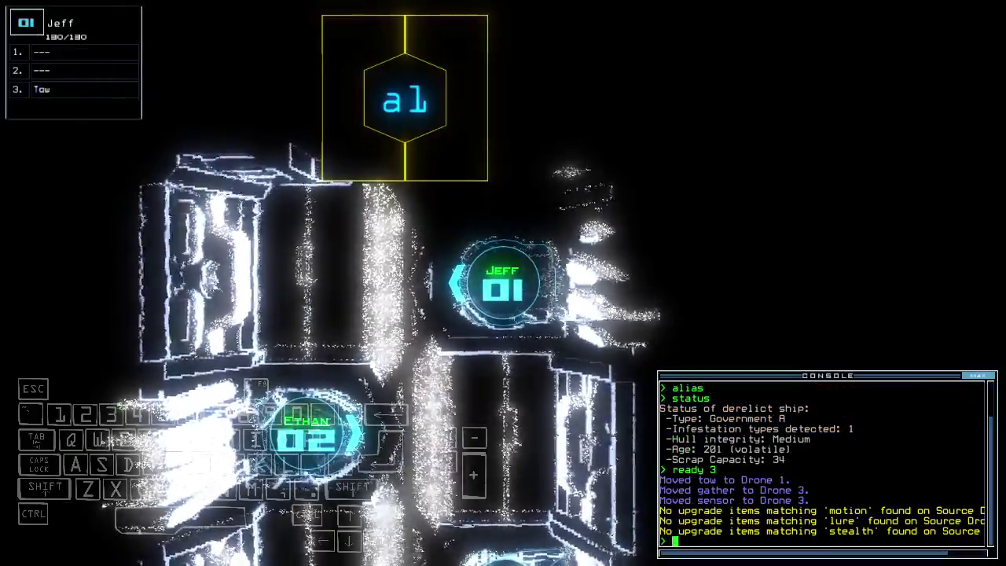
text(set 2)
key(Return)
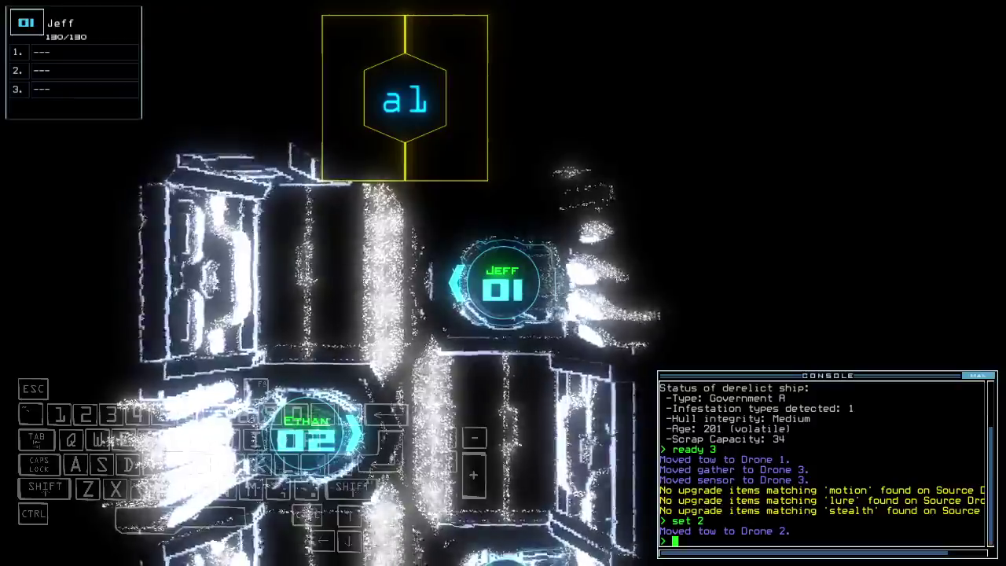
Drive Twiki 03 up the corridor and drop a sensor.
key(3)
key(Up)
text(sss)
key(Return)
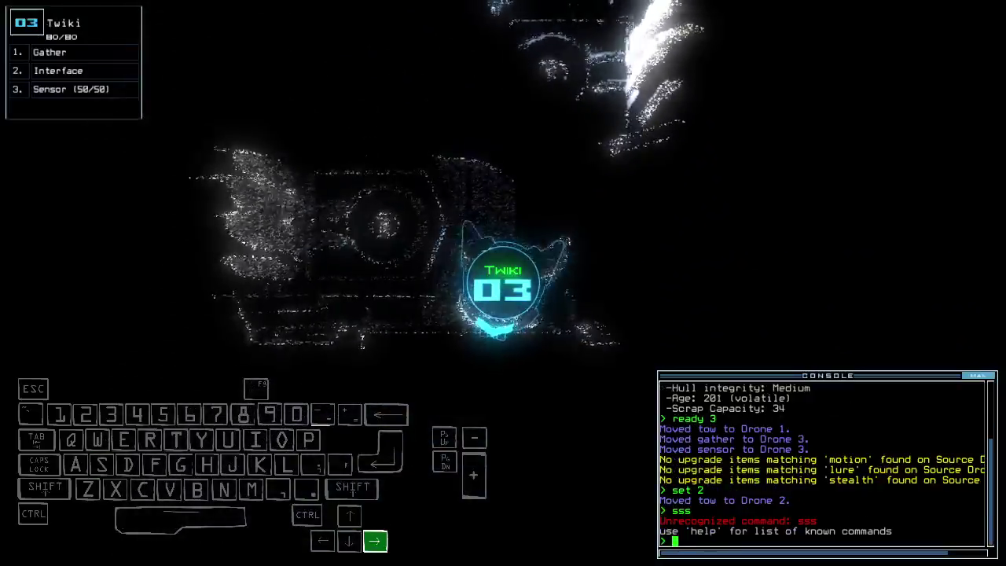
text(ss)
key(Return)
key(Right)
key(Up)
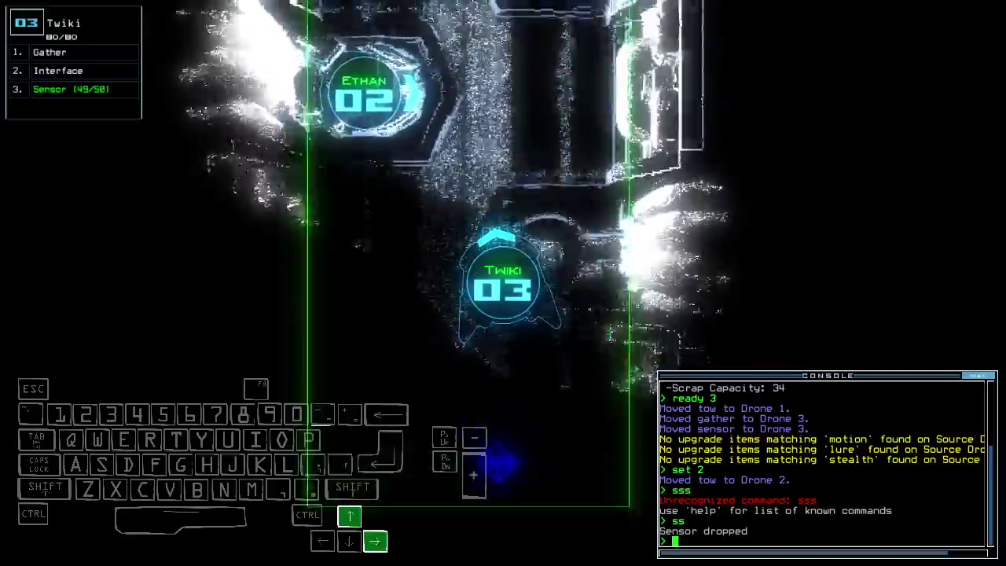
Turn drone Jeff 01 around and back it up.
key(1)
key(Right)
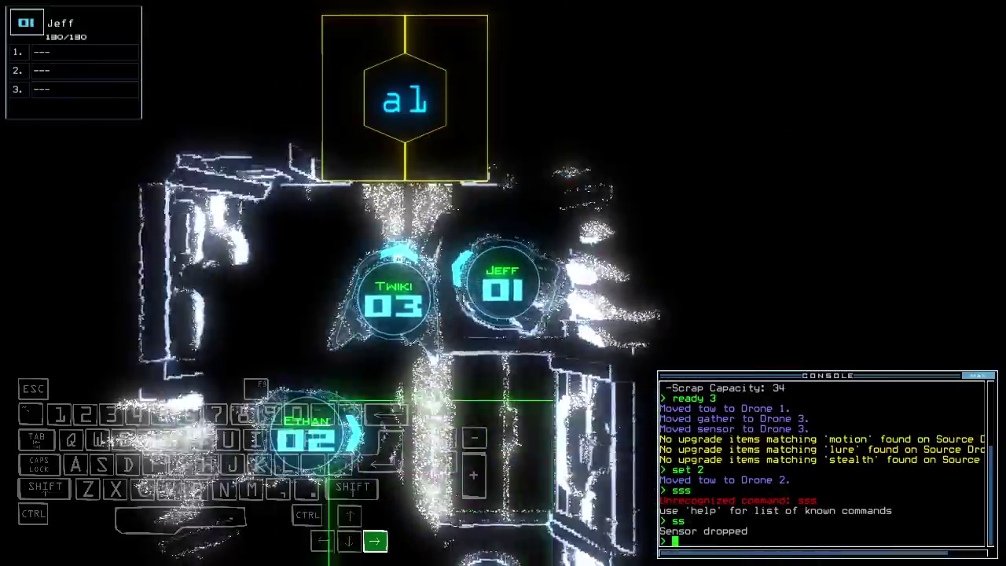
key(Down)
text(2)
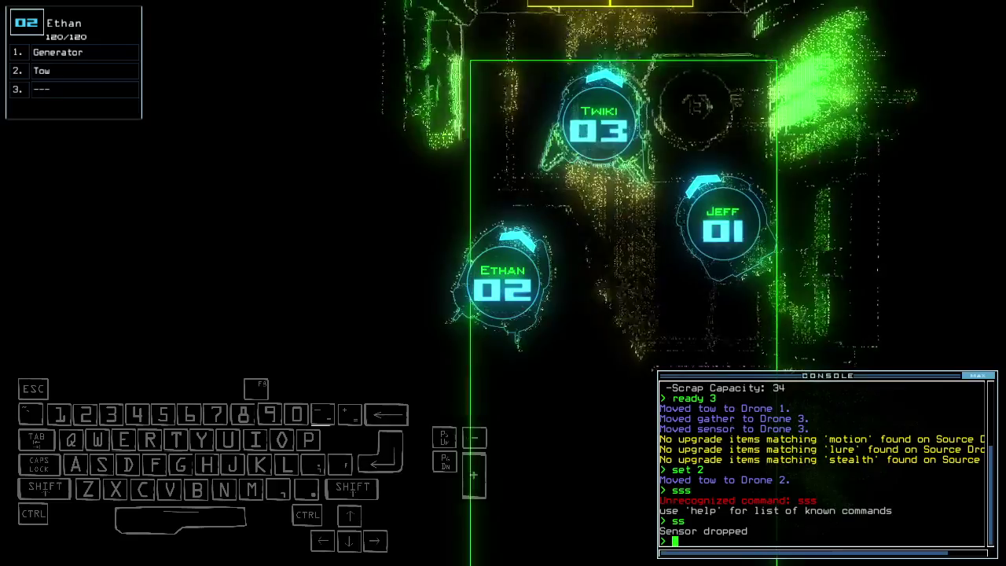
text(3lo)
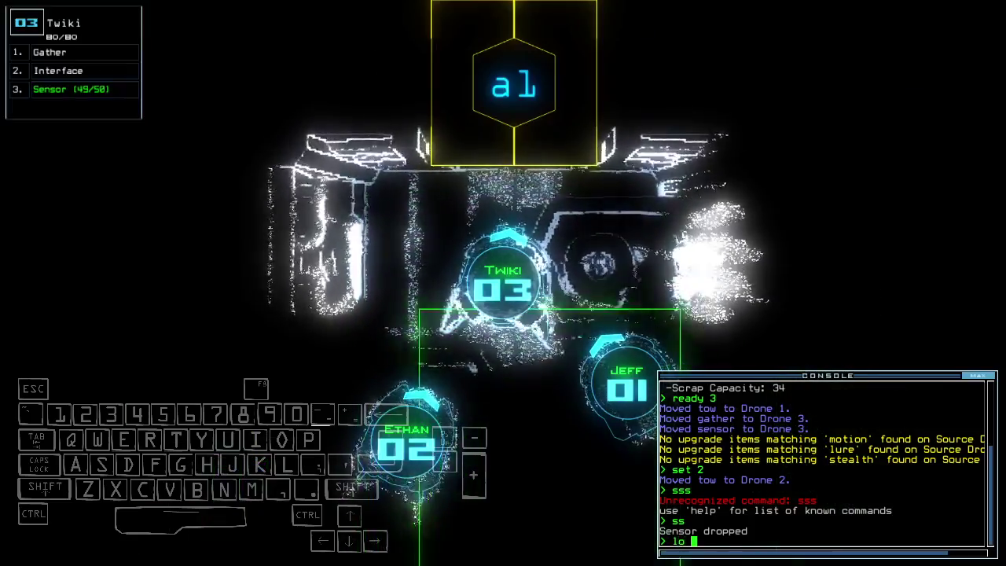
Drive Twiki into the derelict, dropping another sensor and collecting nearby scrap.
key(Up)
key(Return)
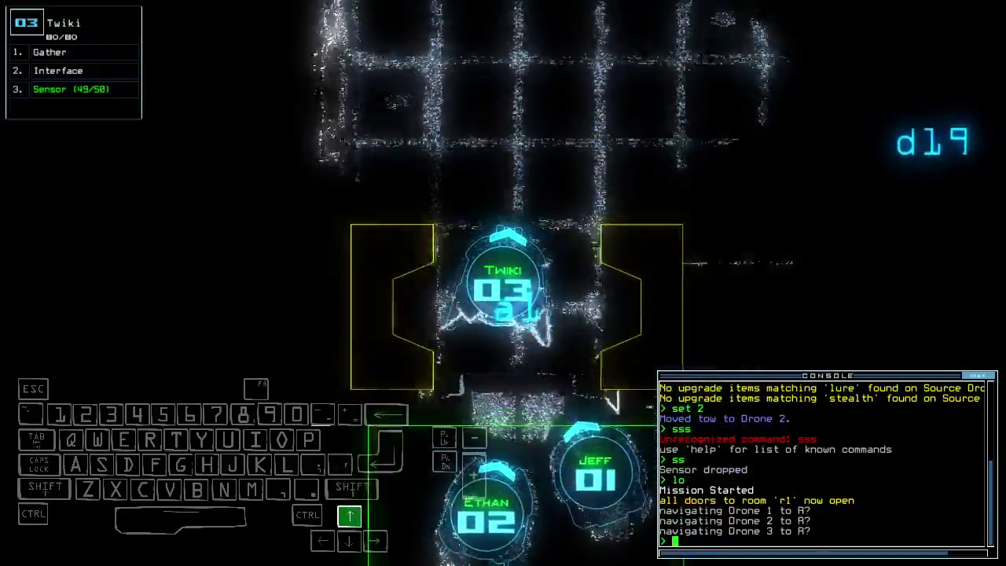
text(ss)
key(Return)
text(g)
key(Return)
key(Up)
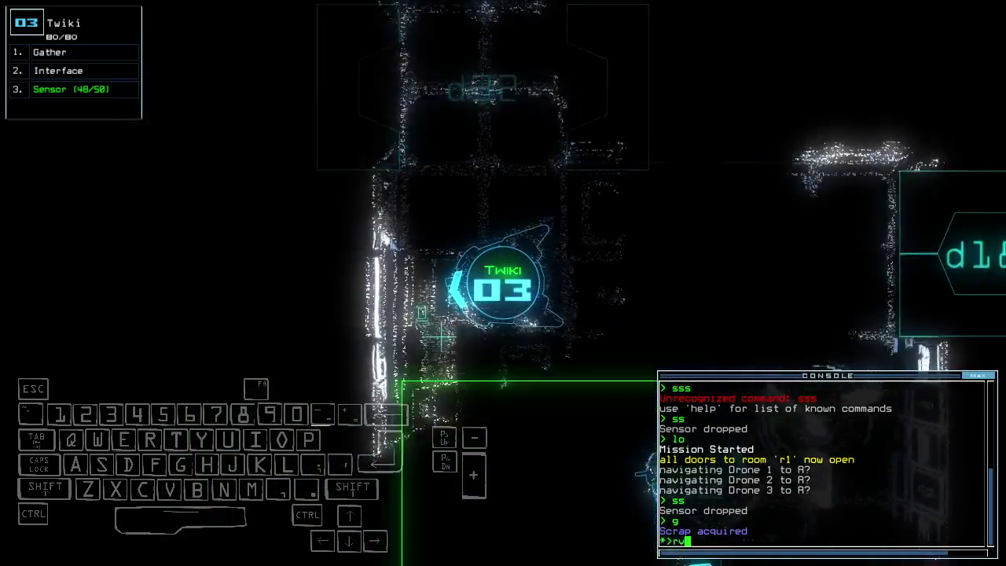
text(rv)
List the ship interface commands, open door d26, and toggle ship defenses on and off.
key(Return)
key(Right)
text(d26)
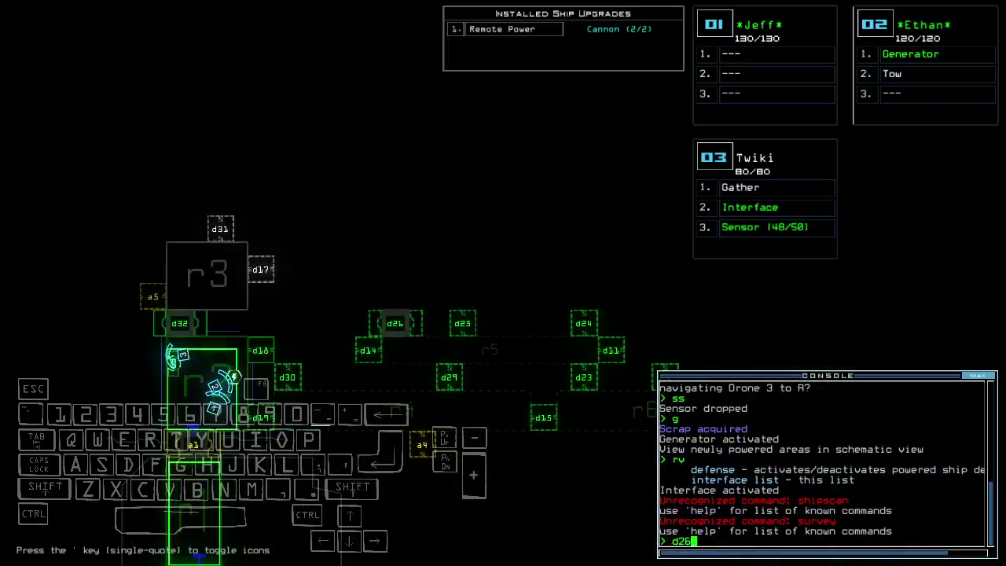
key(Return)
text(df)
key(Return)
text(df)
key(Return)
key(Up)
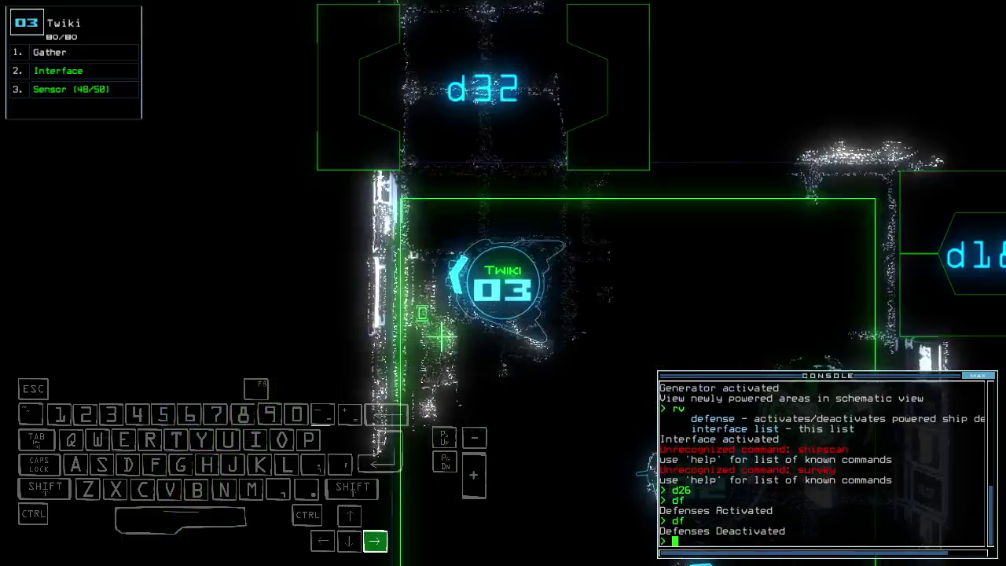
Drive Twiki down into the room and collect its scrap.
key(Right)
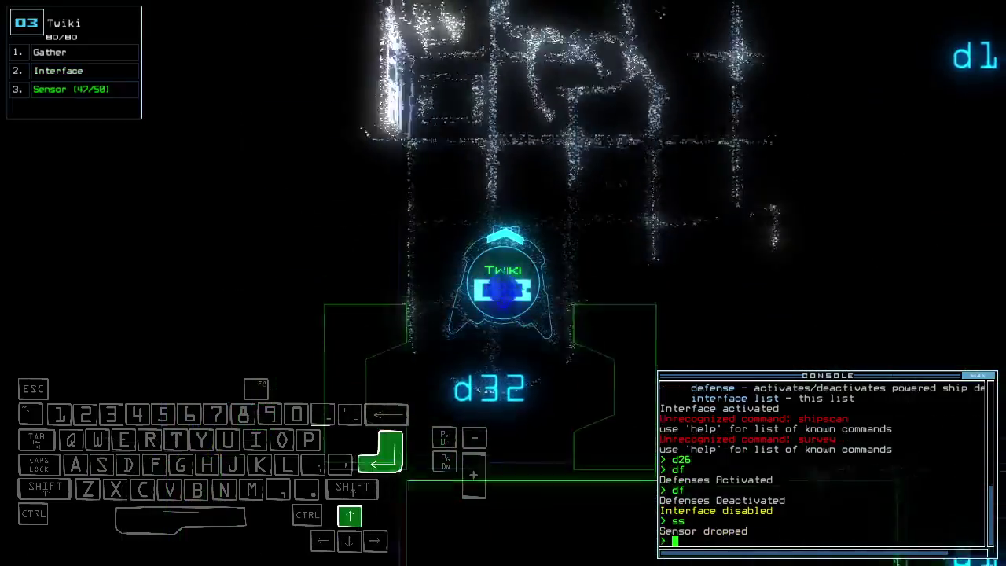
key(Right)
text(g)
key(Return)
key(Down)
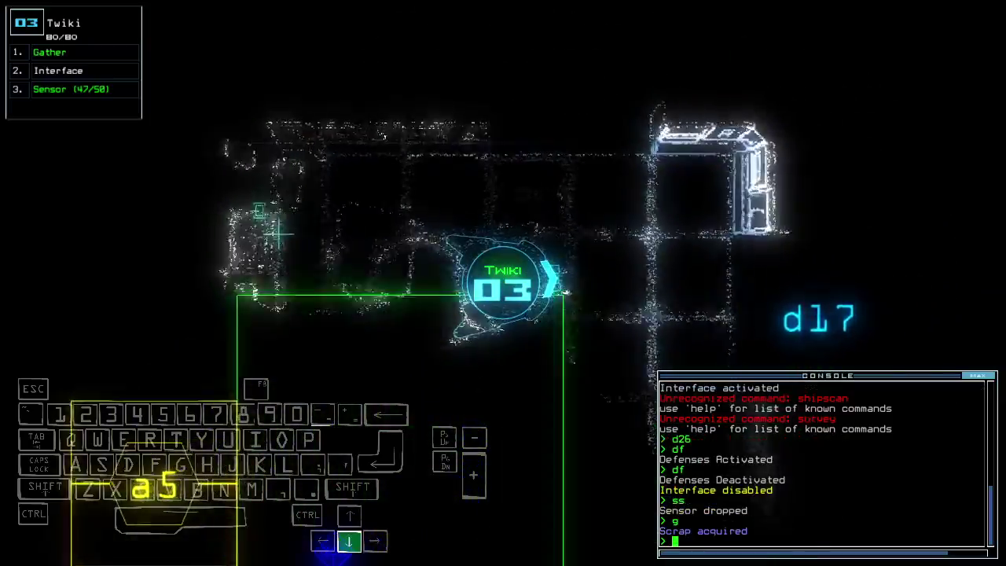
Open door d32 and drive Twiki through it, checking the schematic map.
key(Up)
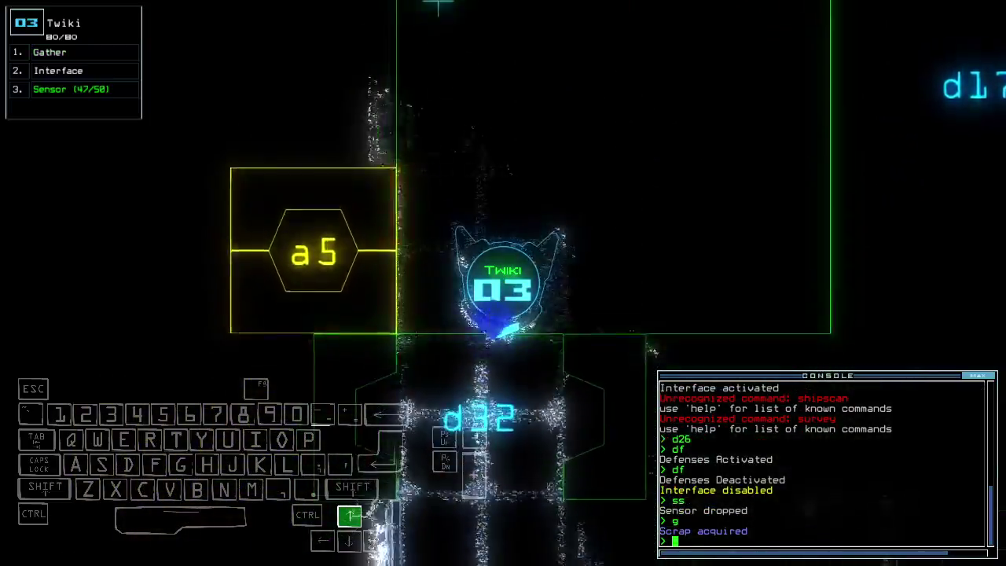
text(d32)
key(Left)
key(Return)
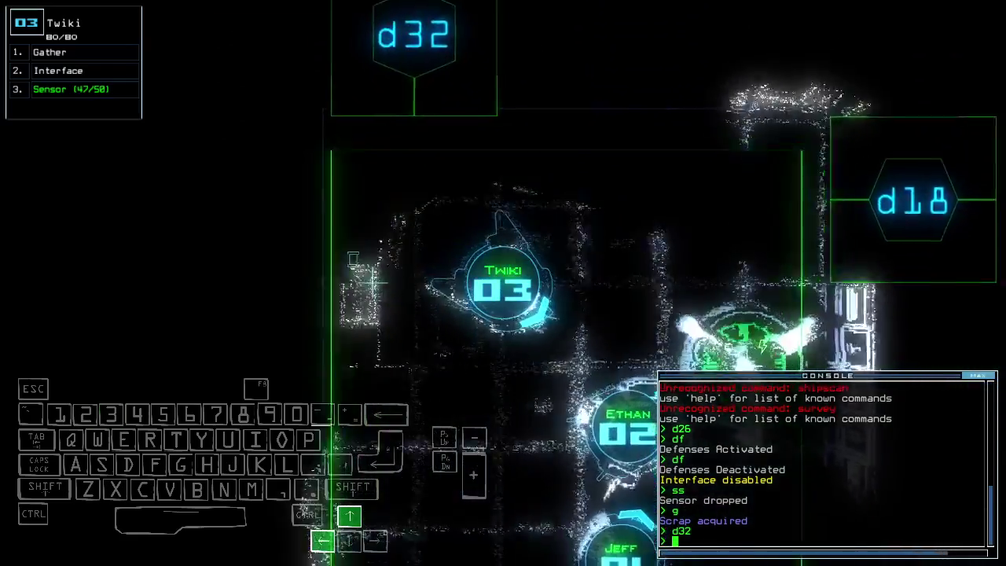
key(Tab)
key(Right)
key(Tab)
text(d1)
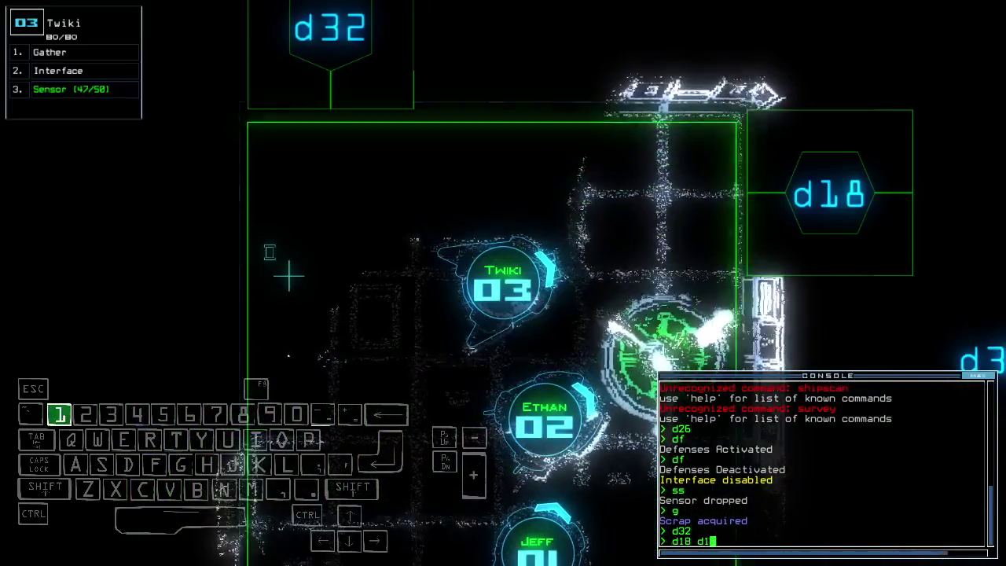
text(8)
Open door d18, move Twiki toward it, and drop a sensor.
key(Return)
key(Tab)
key(Tab)
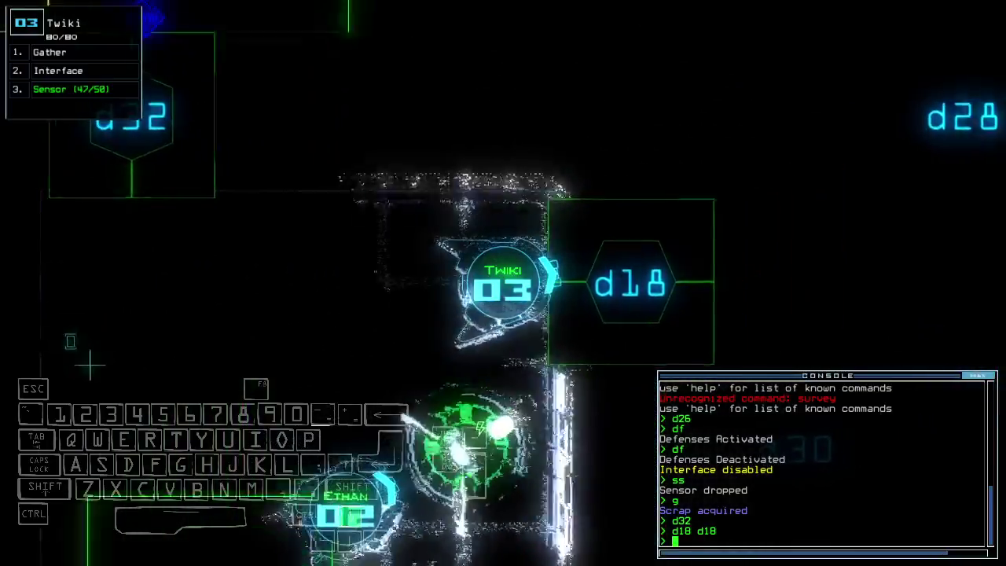
text(d18)
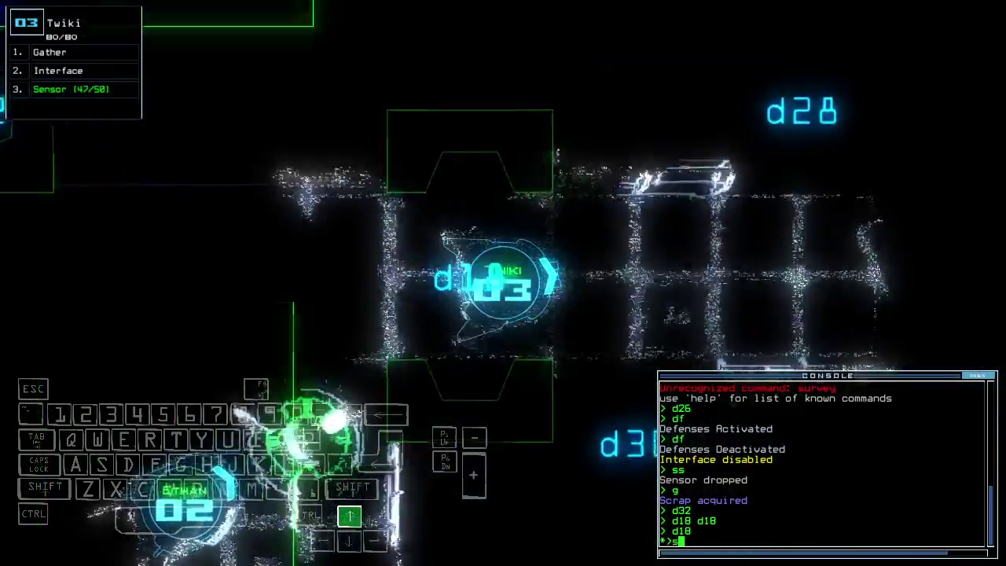
text( > ss)
key(Return)
text(d14)
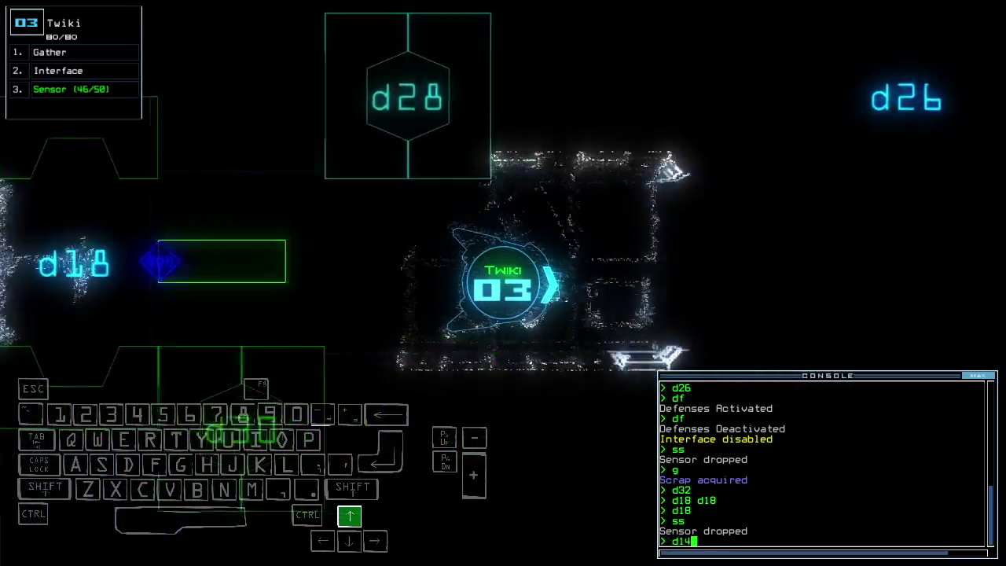
Open door d14, drive Twiki through, and close the surrounding doors.
key(Tab)
key(Tab)
key(Up)
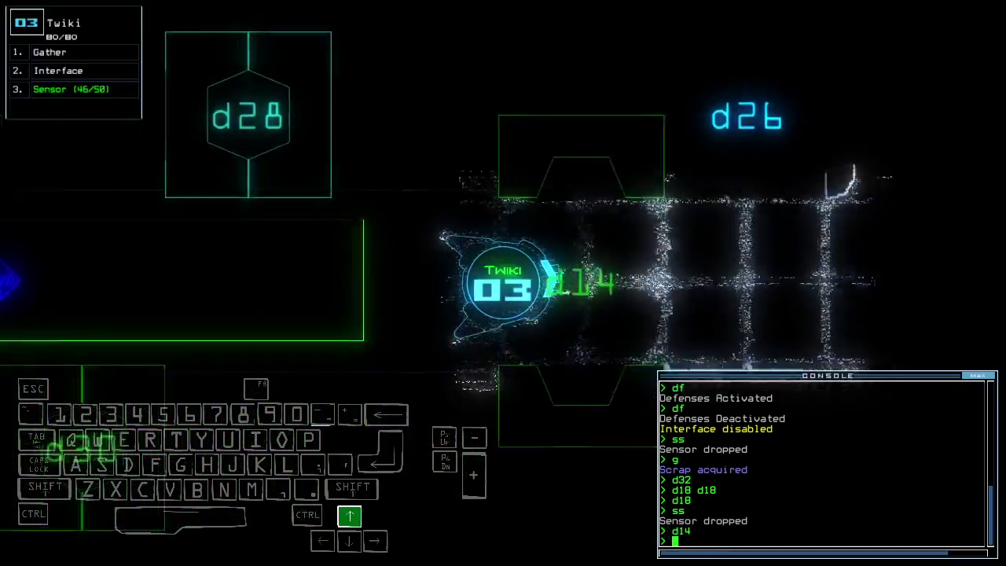
text(cccc)
key(Return)
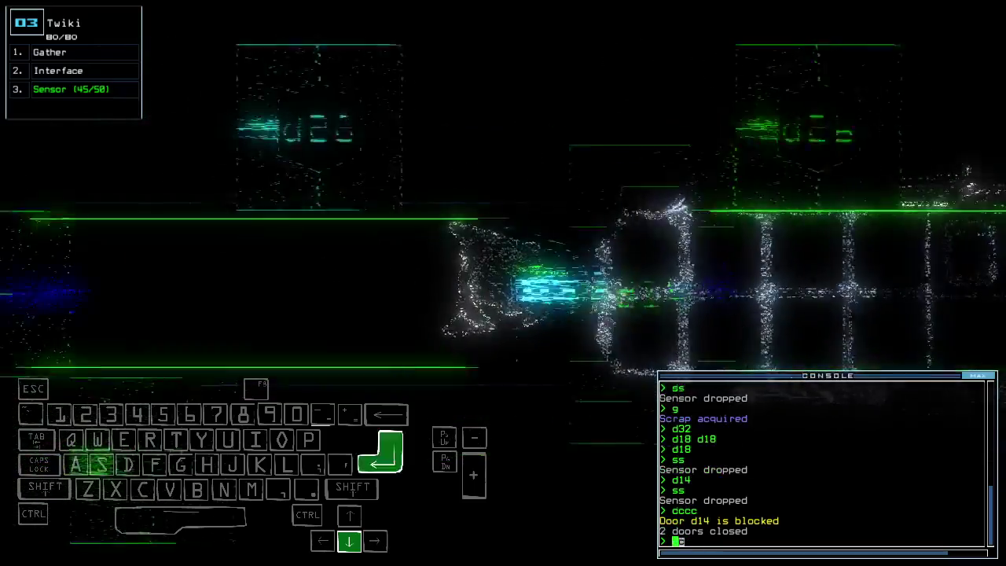
key(Tab)
key(Tab)
Advance Twiki and gather the scrap from room r5.
key(Up)
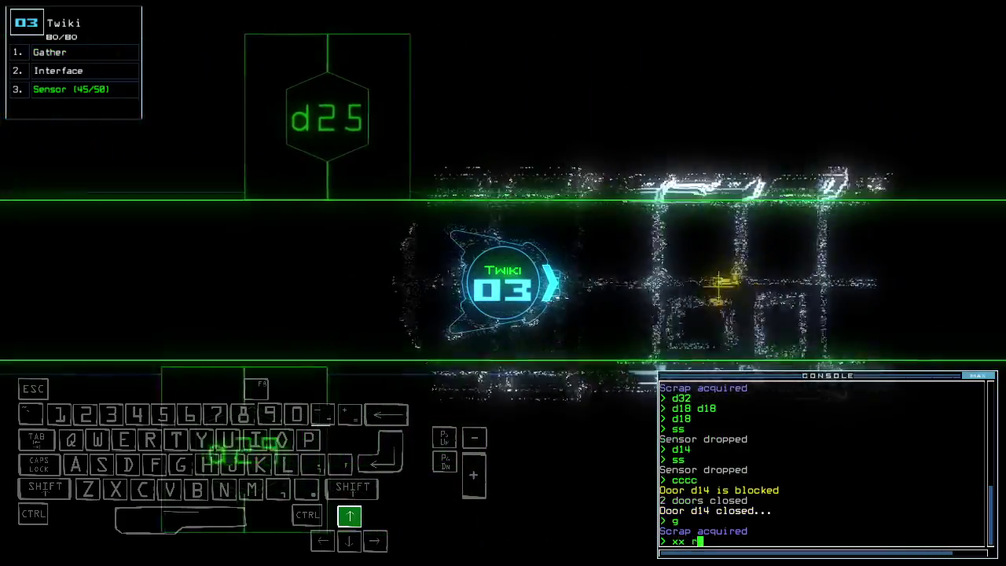
text(g)
key(Return)
key(Tab)
key(Tab)
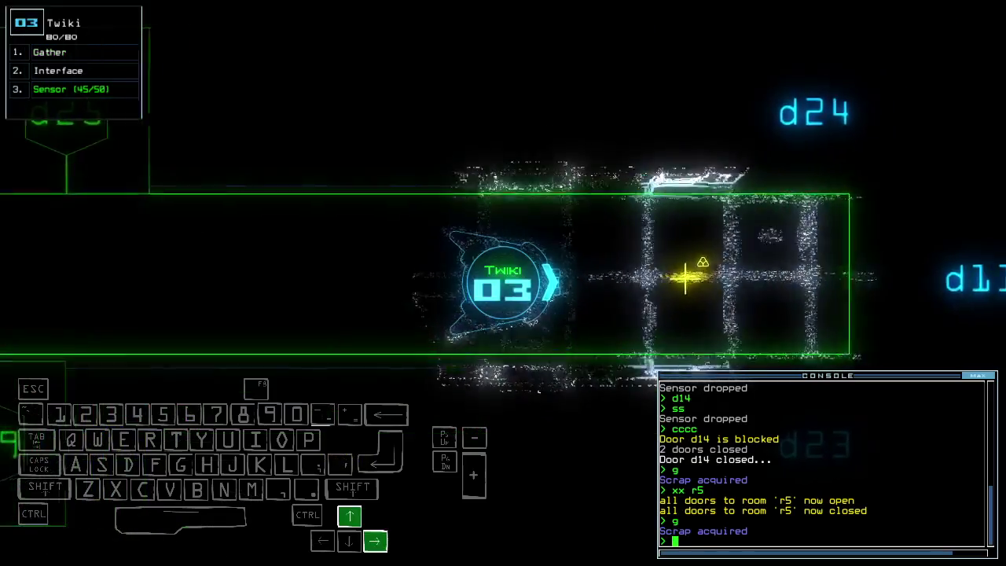
Open door d29, drop a sensor beyond it, and collect the room's scrap.
key(space)
text(g)
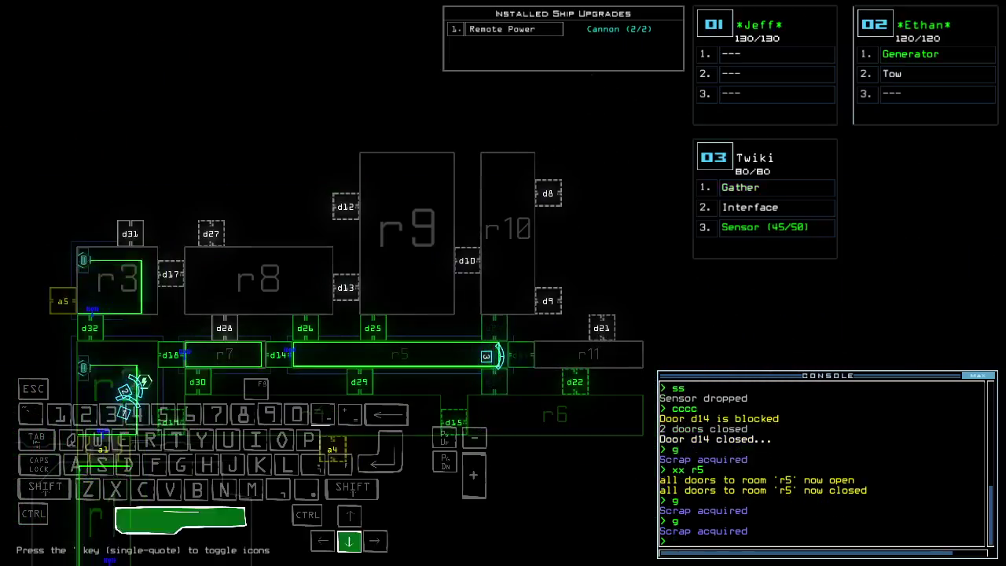
key(space)
text(d)
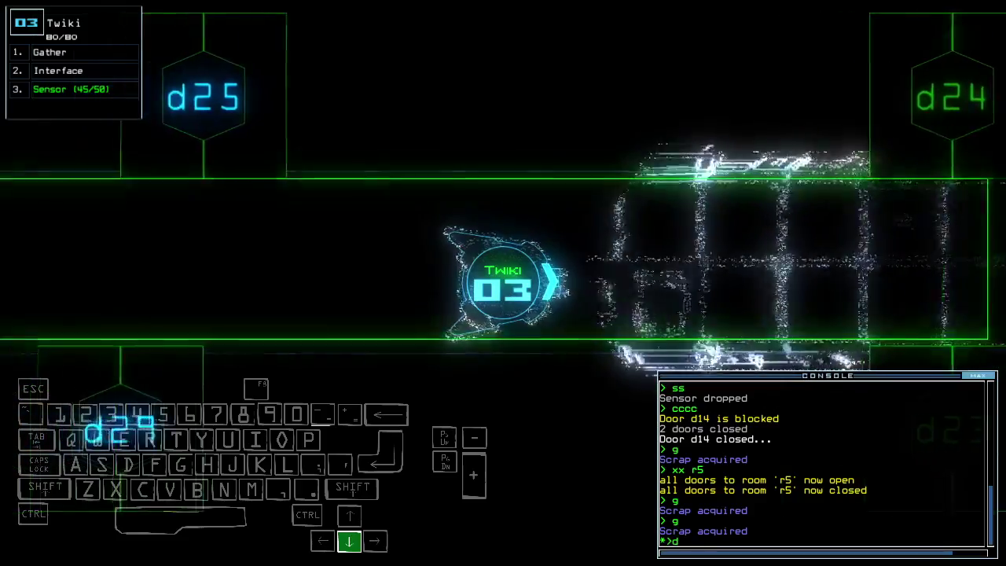
text(2)
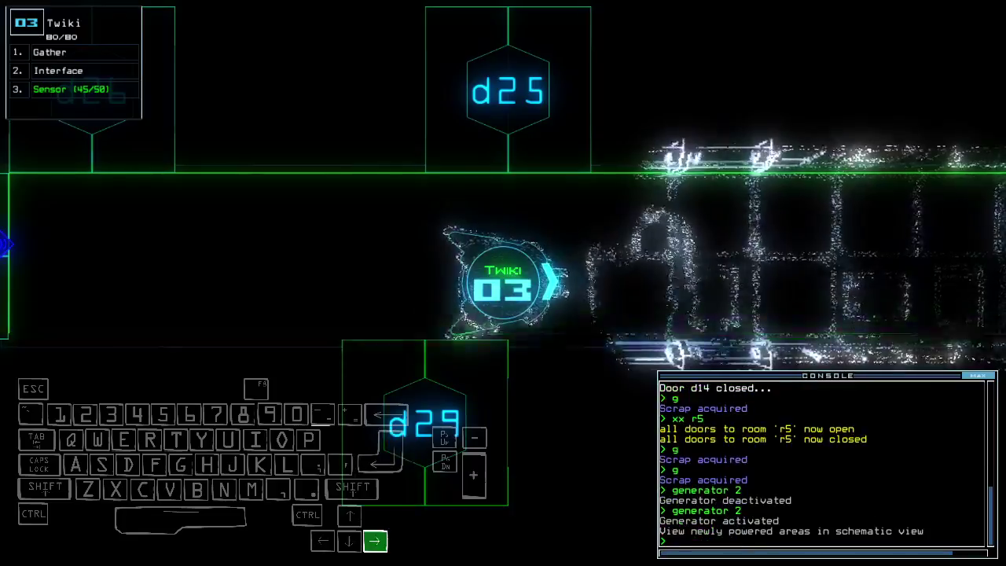
text(9)
key(Return)
text(ss)
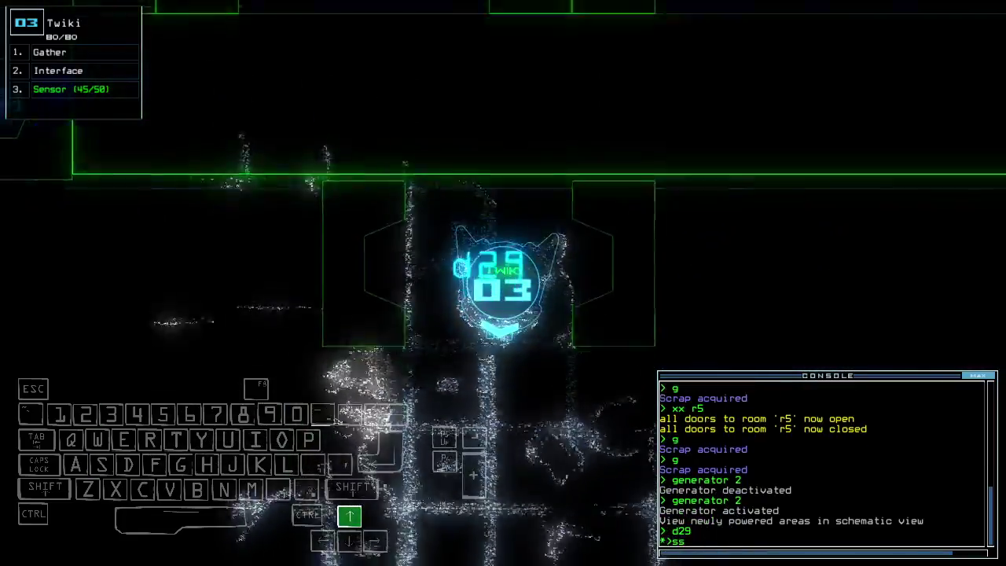
key(Return)
text(g)
key(Return)
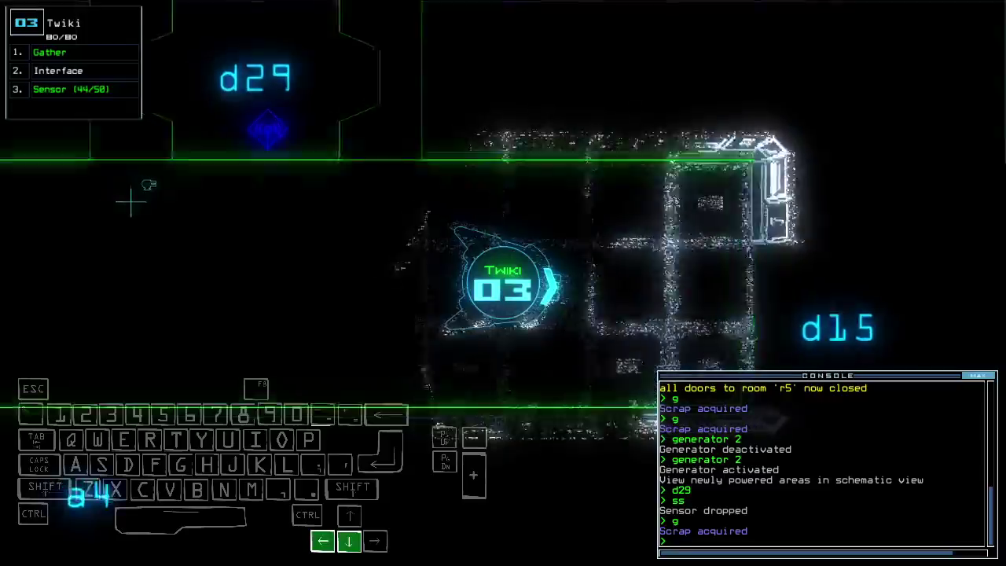
Drive through the room, close the surrounding doors, and gather the fuel.
key(Up)
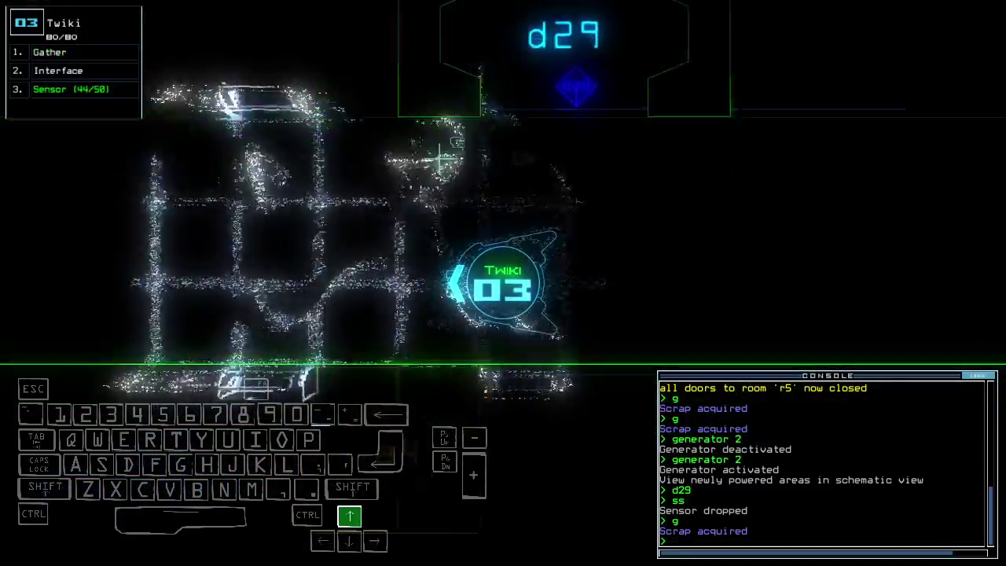
text(cccc)
key(Return)
key(Left)
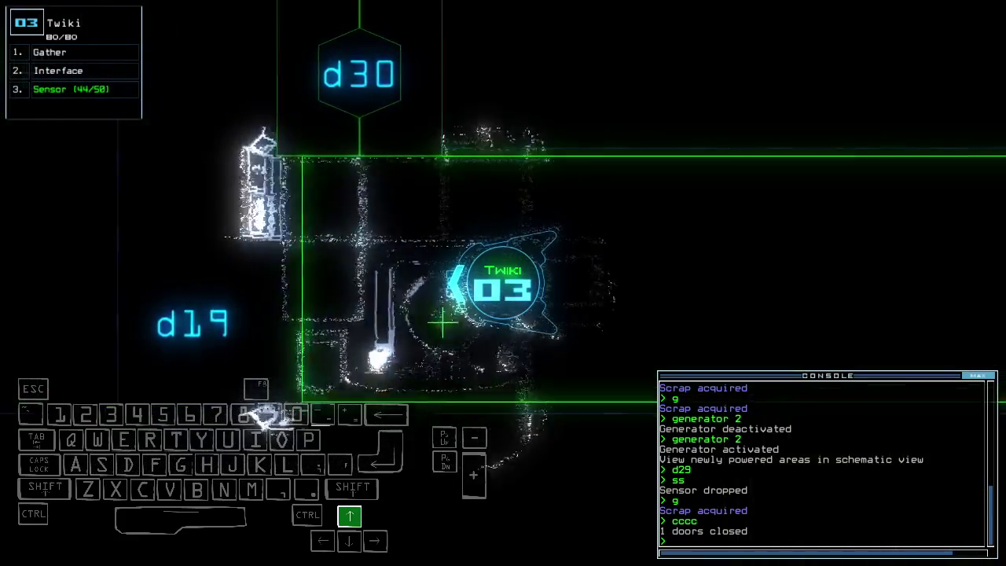
text(g)
key(Return)
Check the ship map, then open door d15 with Twiki.
key(Tab)
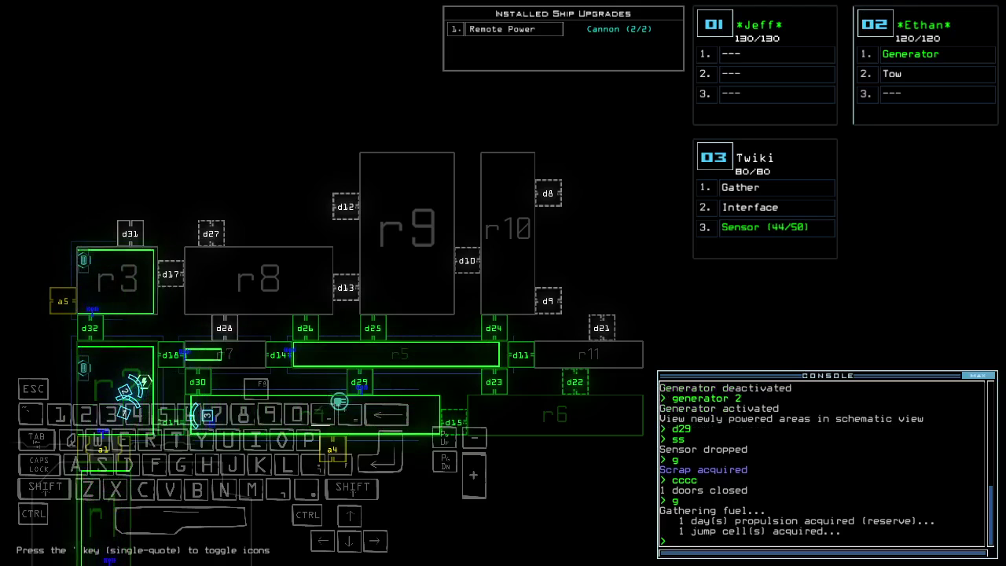
key(3)
text(d15)
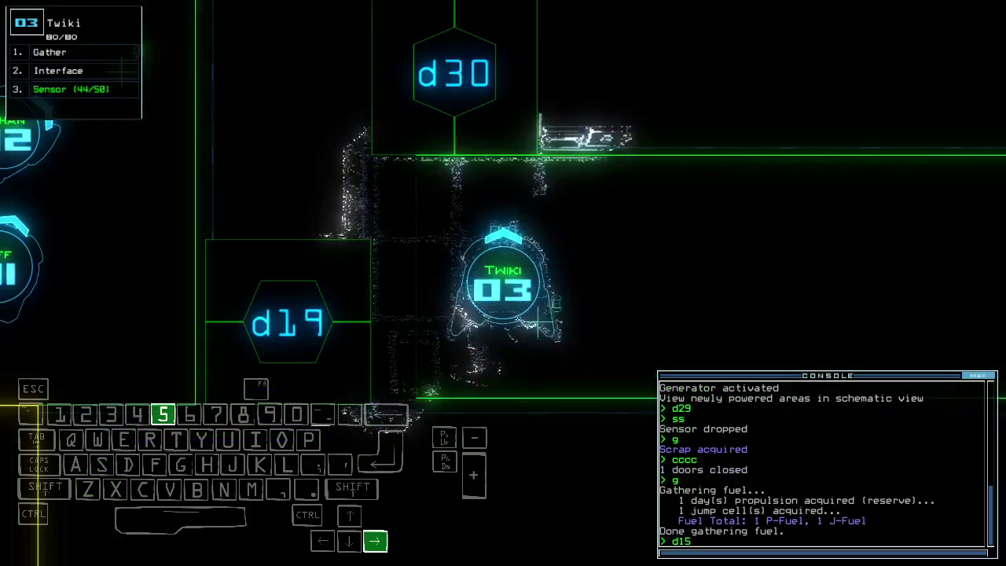
key(Return)
key(Tab)
key(Tab)
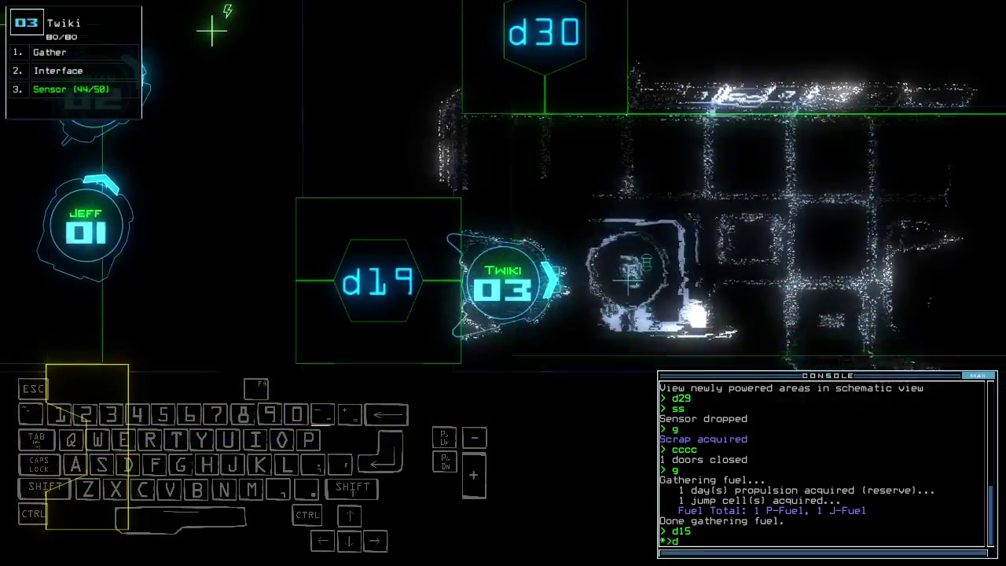
text(d19)
Open door d19, drive into the next room, and close the surrounding doors.
key(Return)
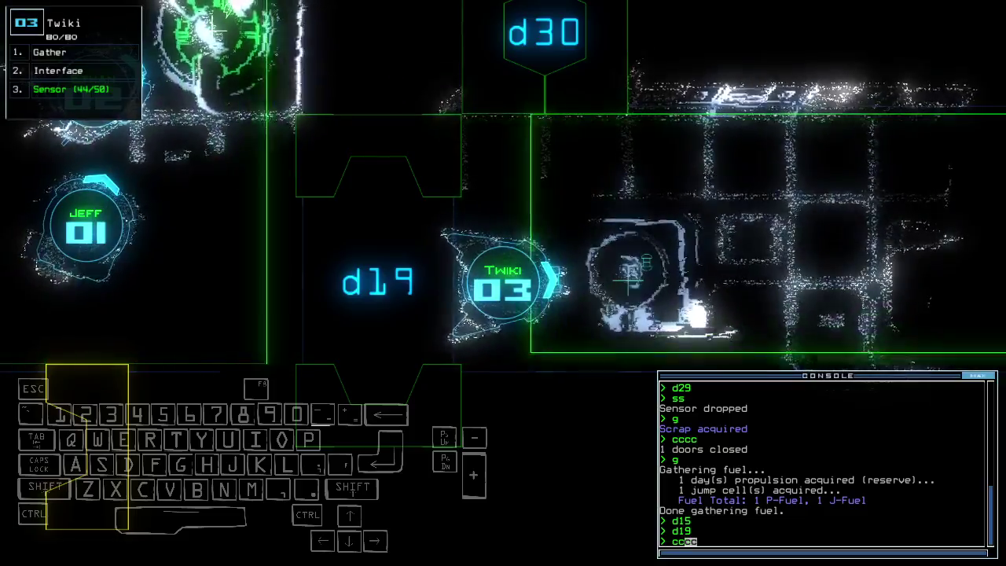
key(Tab)
key(Tab)
key(Up)
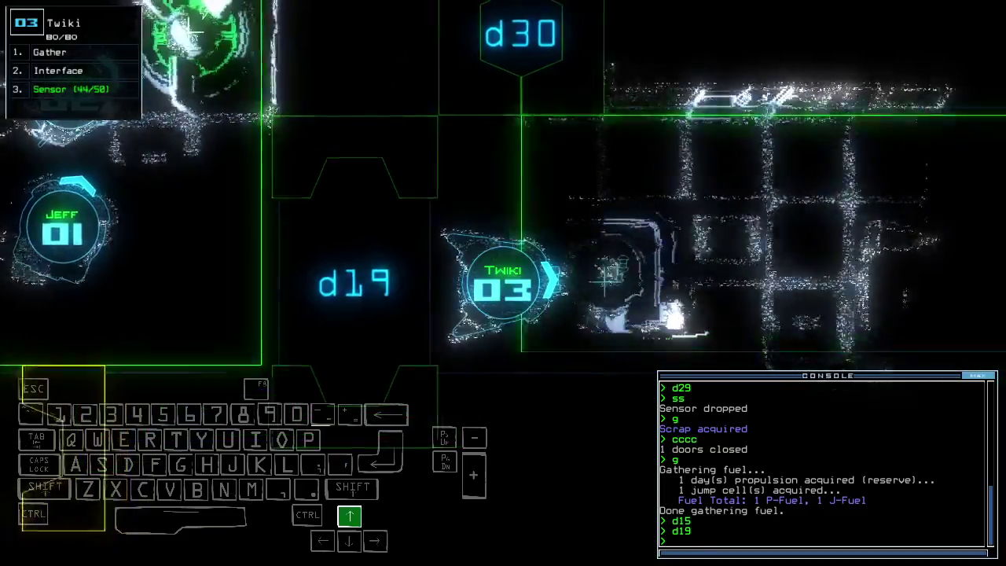
text(cccc)
key(Return)
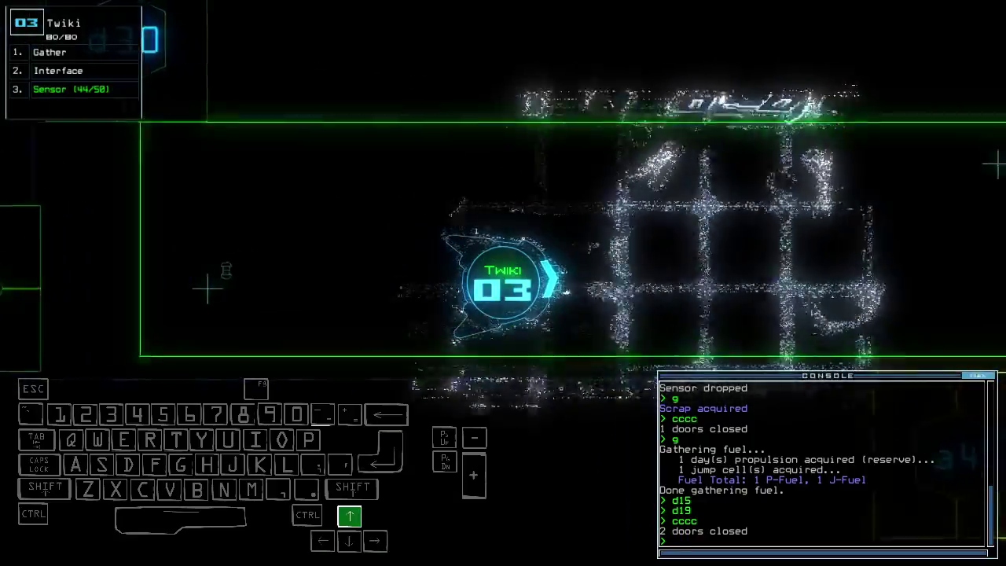
Drive Twiki to d15, drop a sensor, and continue past d23 toward d22.
key(Up)
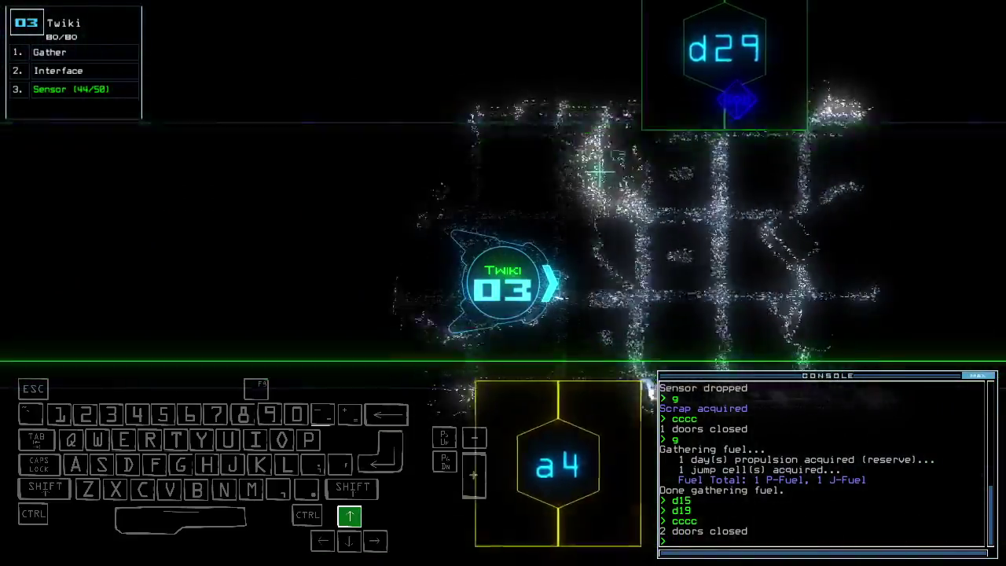
key(Up)
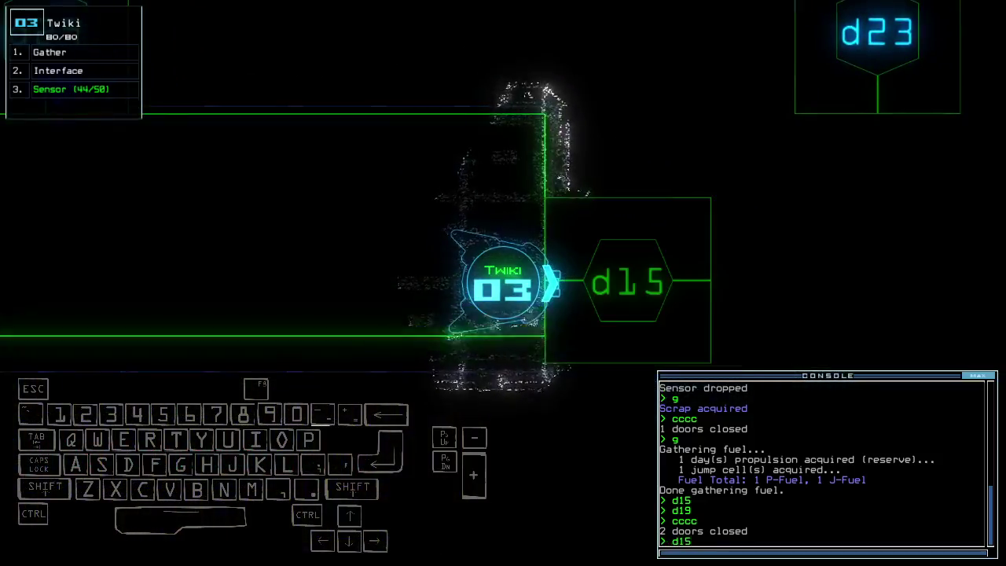
text(ss)
key(Return)
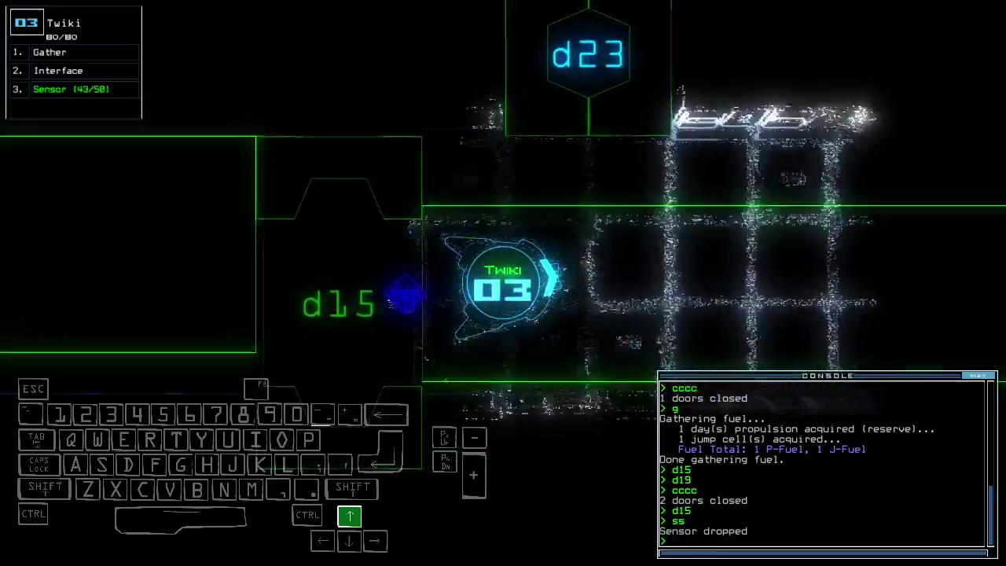
key(Up)
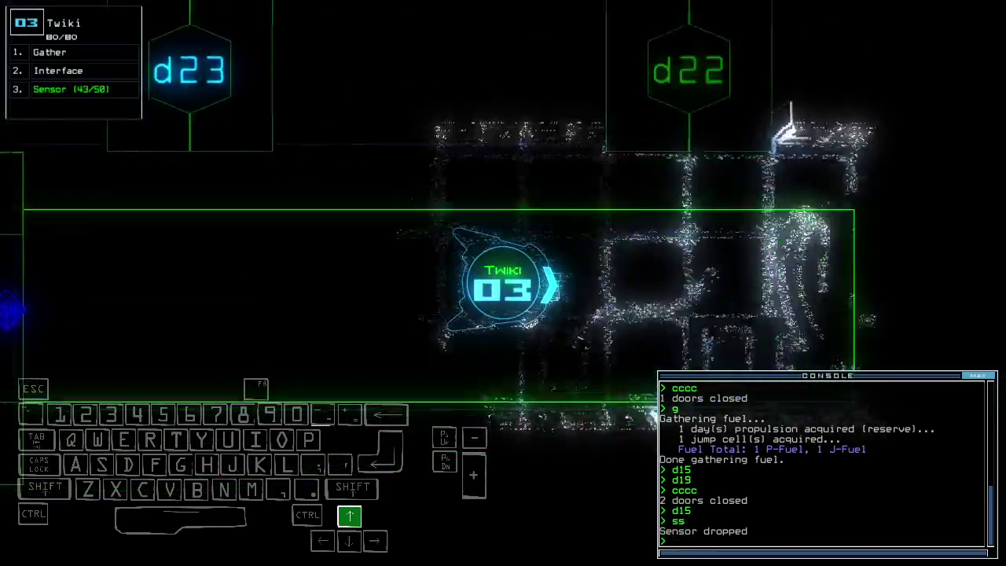
key(Up)
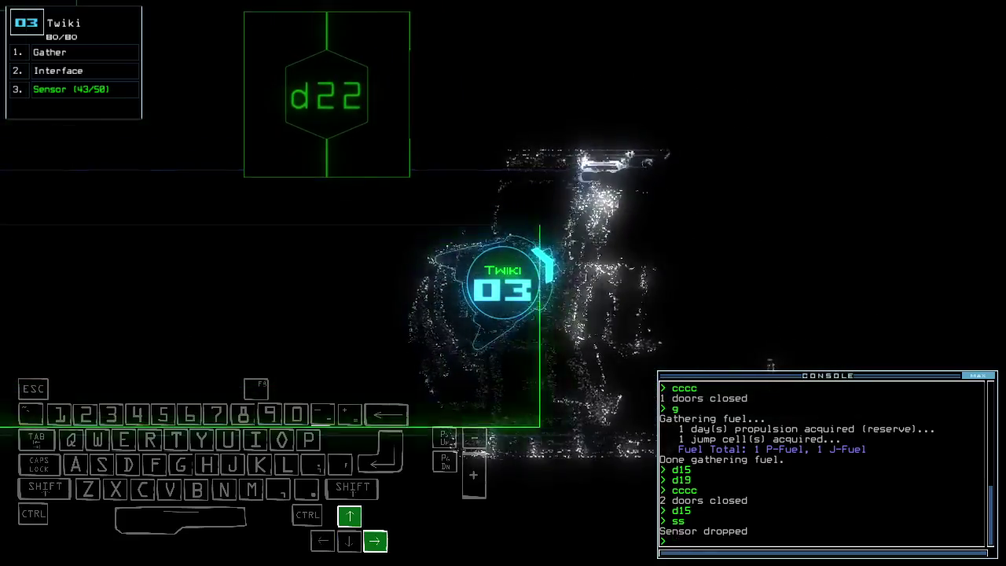
Toggle generator 2, open d22, drop a sensor, and collect the room's scrap.
key(Return)
key(Up)
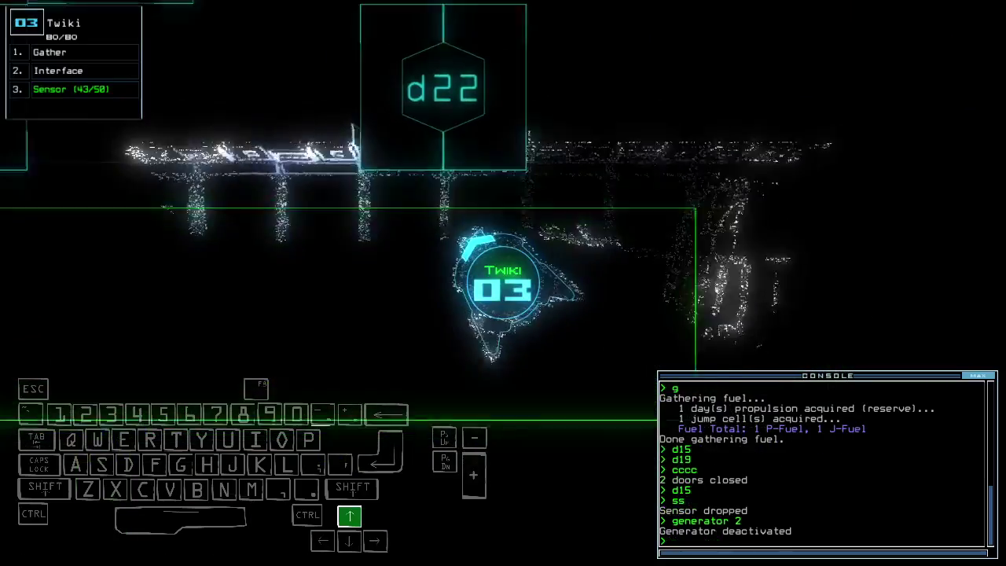
text(generator 2)
key(Up)
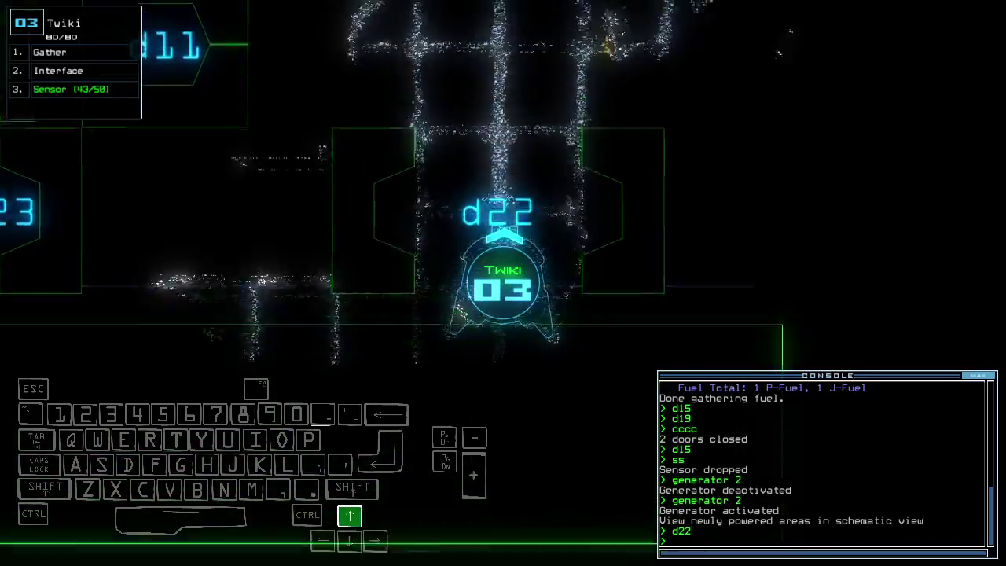
text(ss)
key(Return)
key(Right)
text(g)
key(Return)
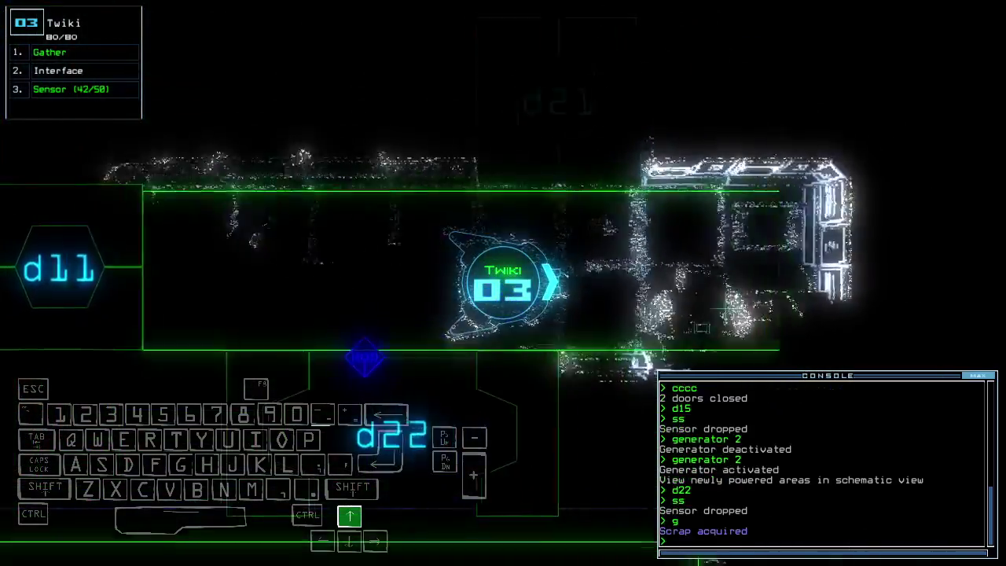
Turn Twiki left and drive along the corridor.
key(space)
key(Left)
key(Up)
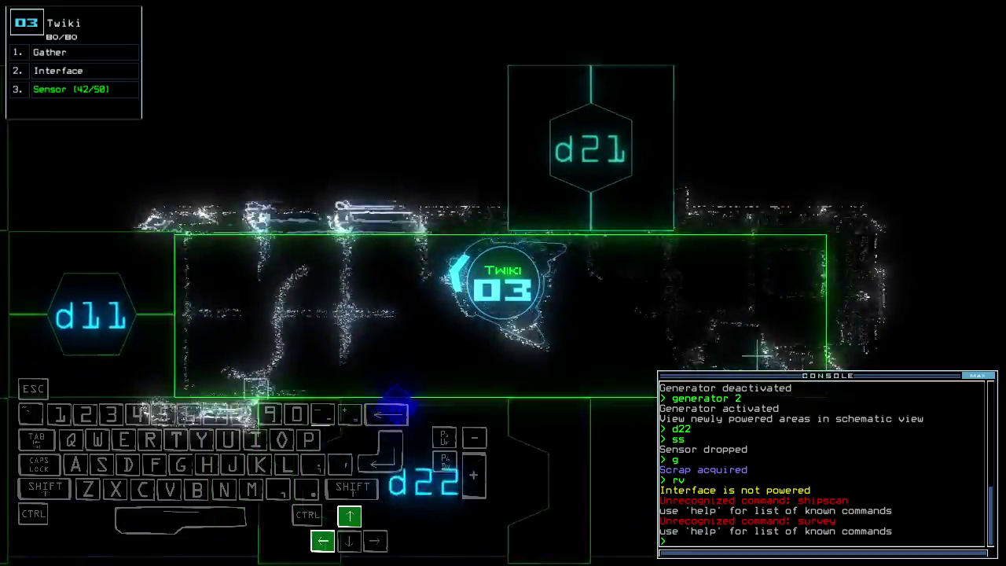
text(d11)
Open door d11 and maneuver Twiki toward it, checking the ship map.
key(Return)
key(space)
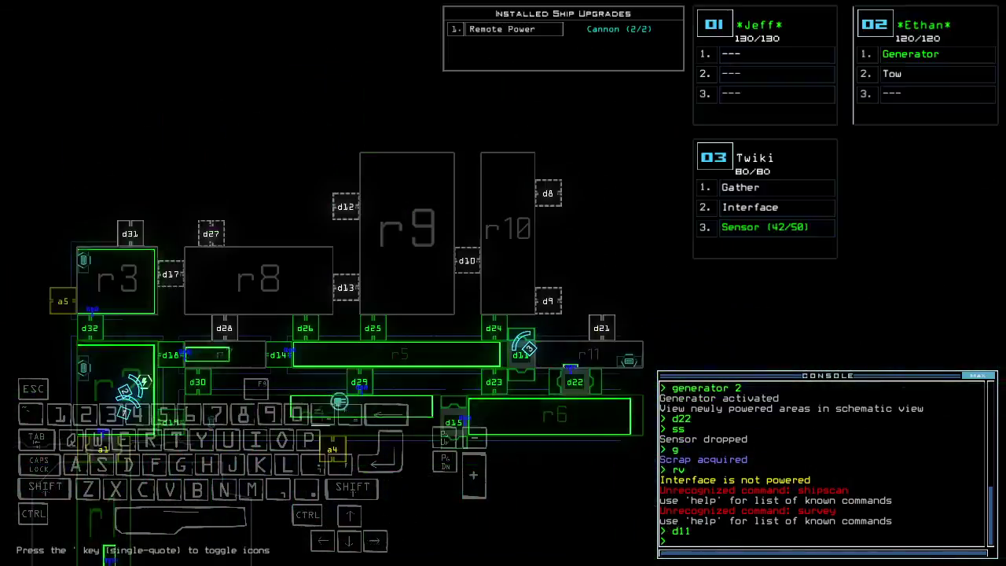
key(Down)
key(Right)
text(d)
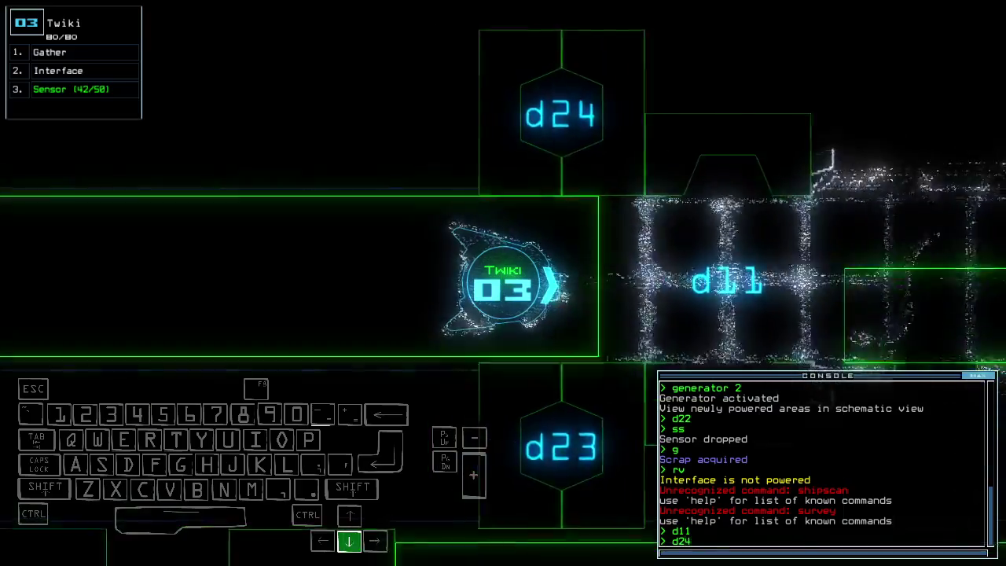
key(space)
key(Left)
key(Down)
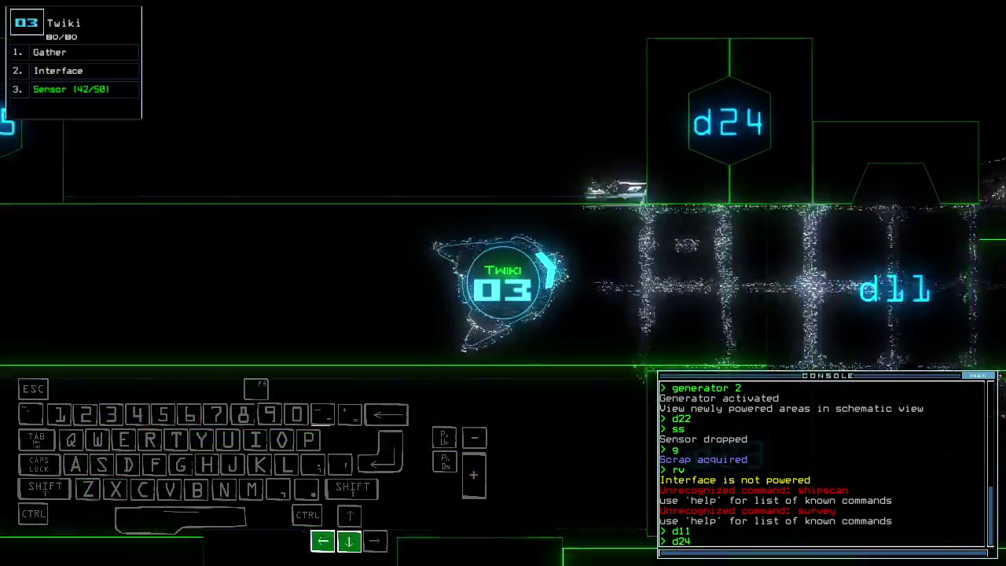
Open doors d24, d14, d18, d30, d29 and d19, then seal doors to trap enemies.
key(Return)
text(d14)
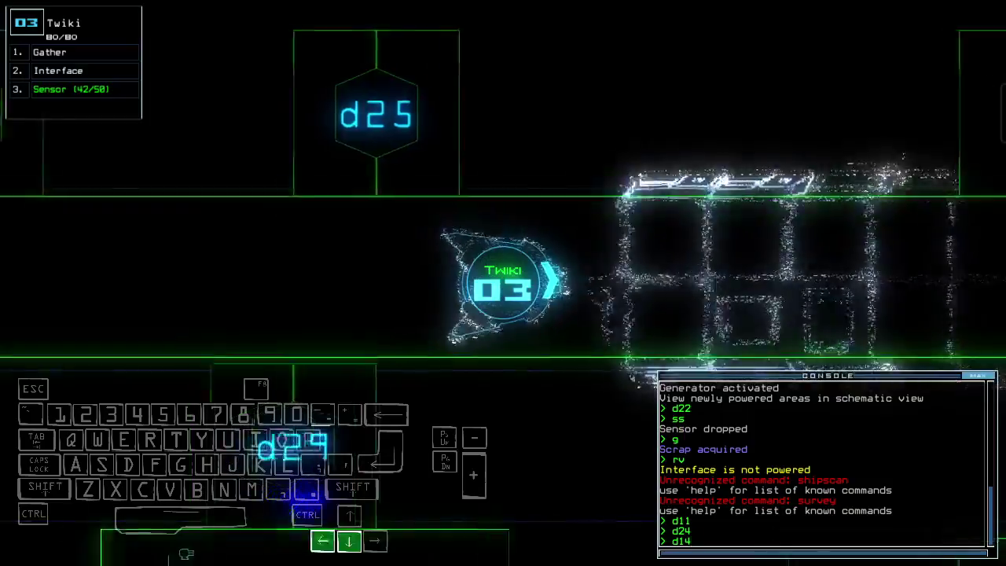
key(Return)
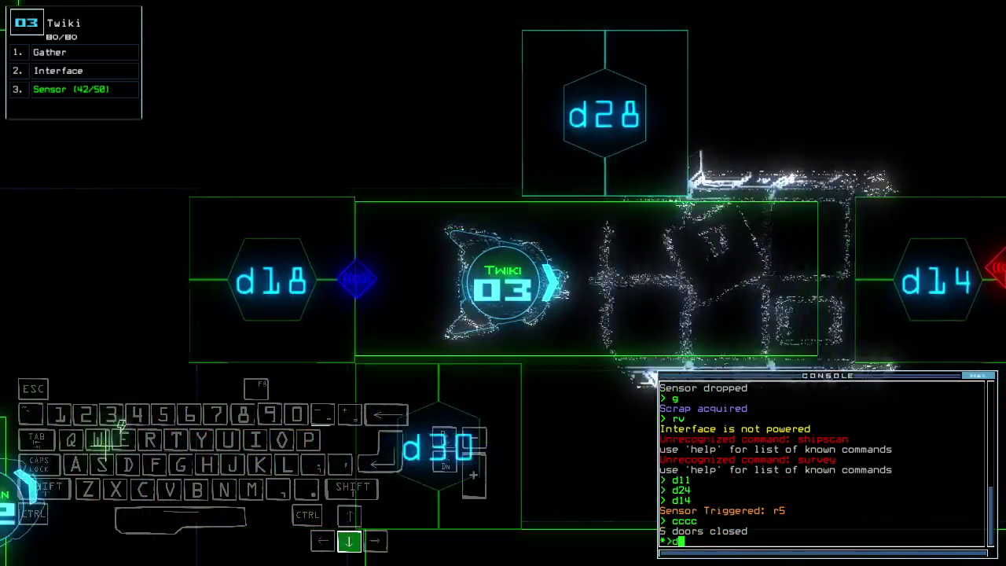
text(18)
key(Return)
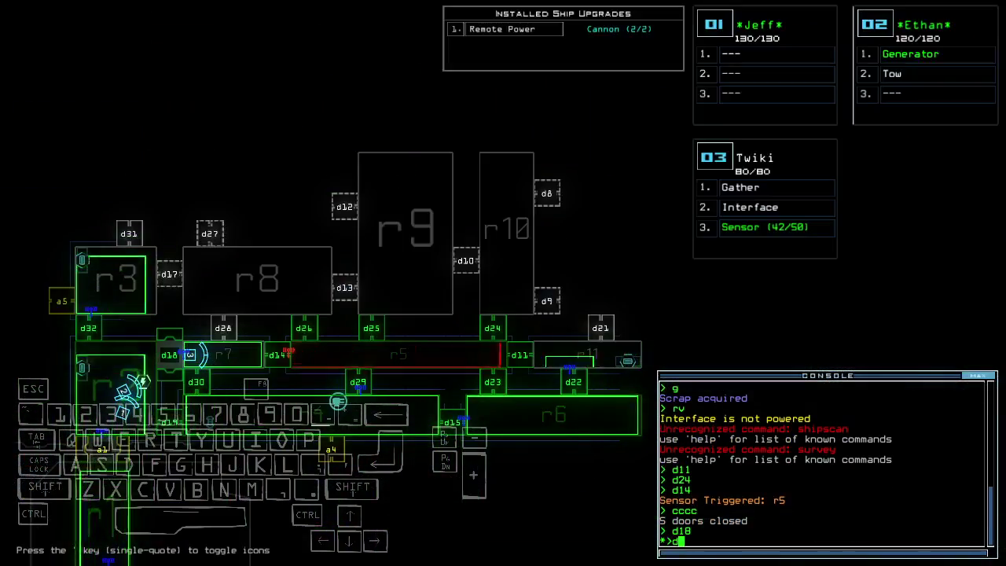
key(Up)
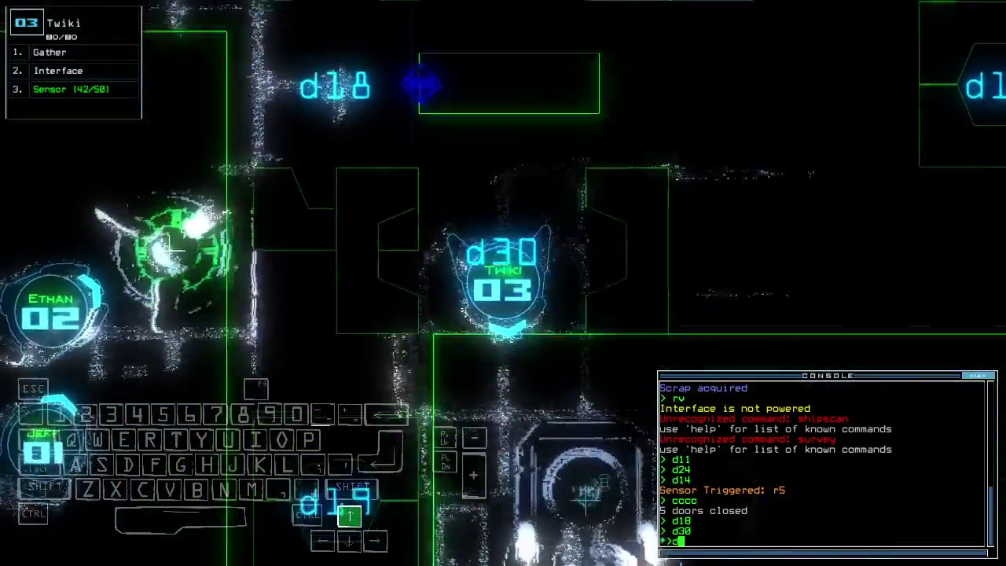
text(d29)
key(Return)
text(d19)
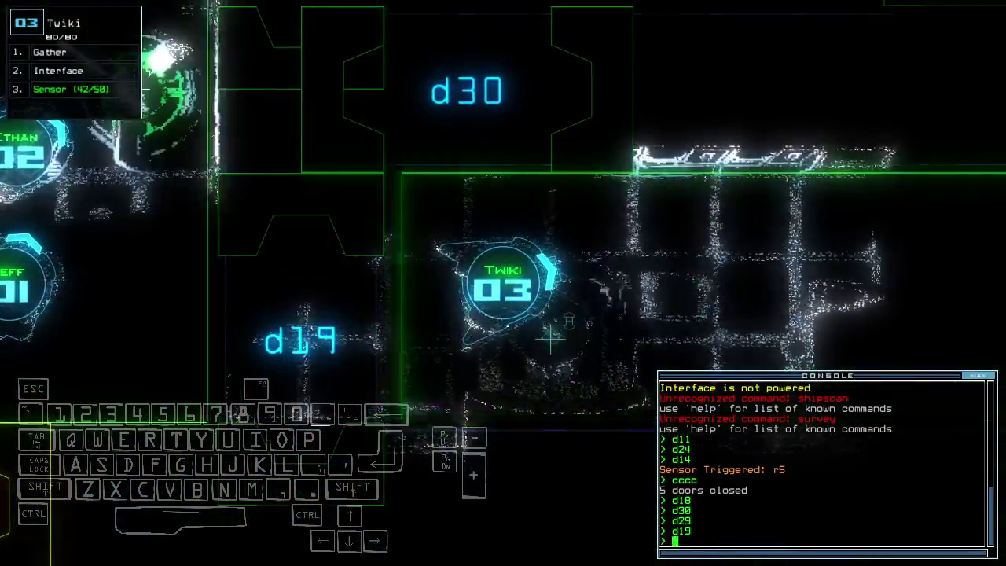
key(Return)
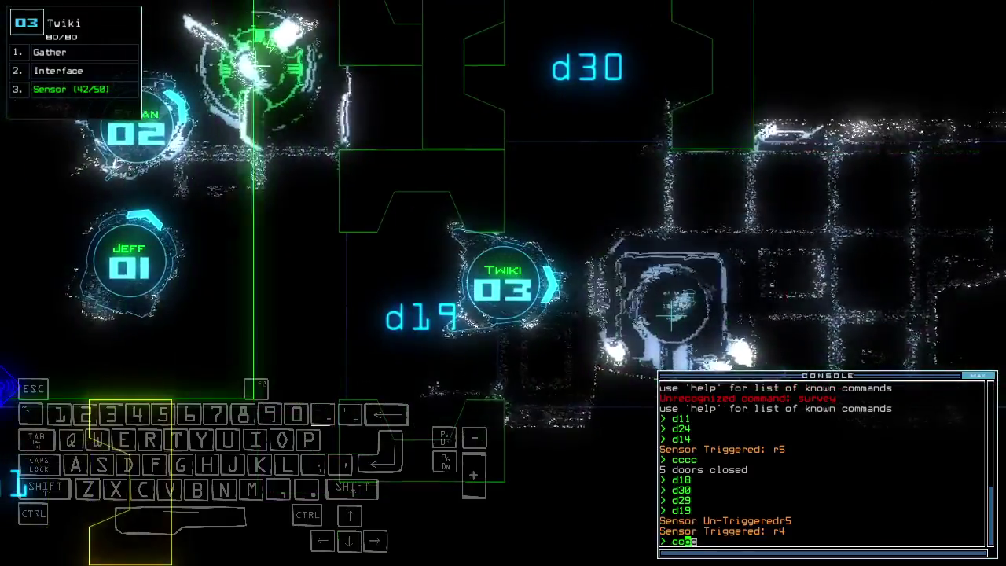
key(Return)
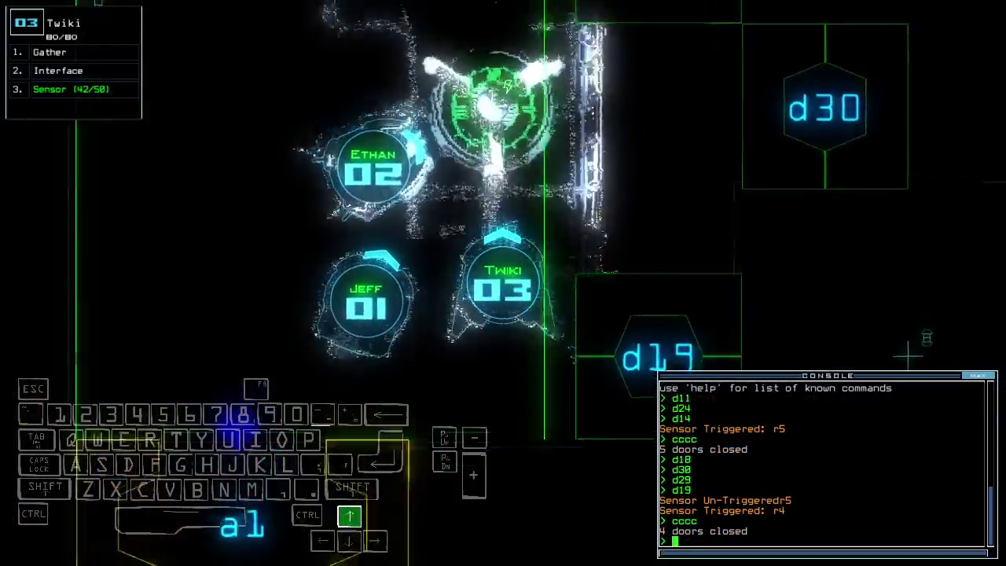
text(dc)
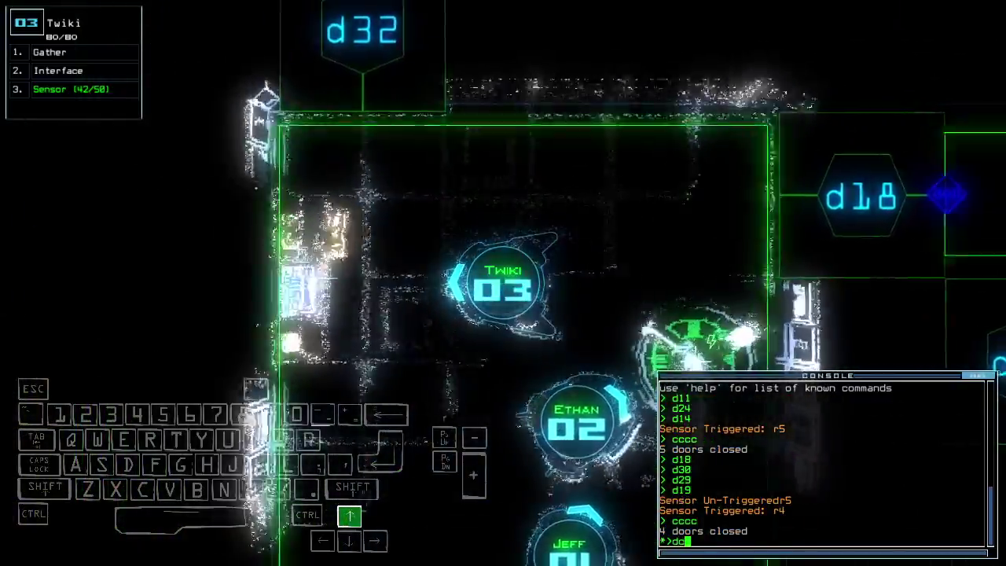
text(t)
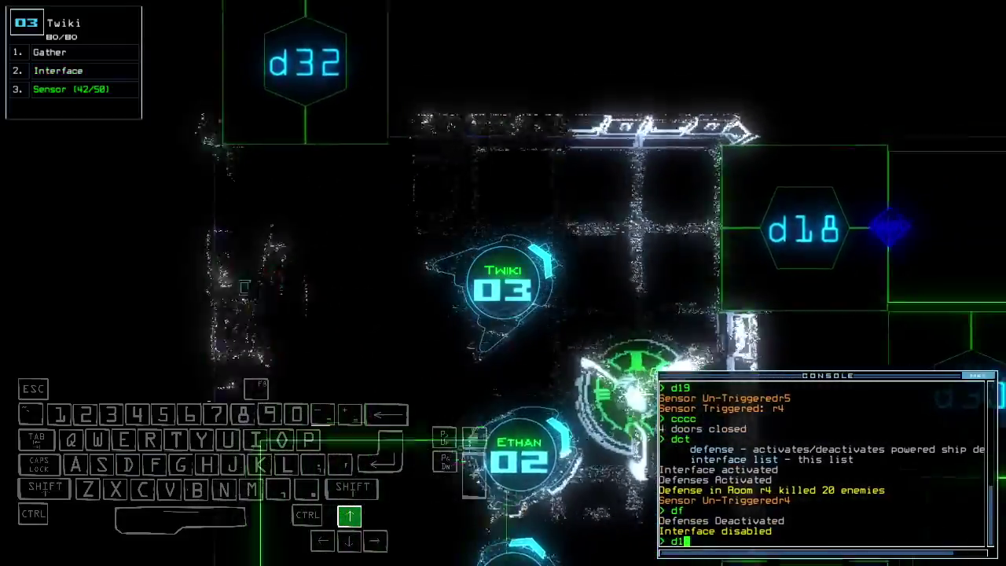
text(d18)
Move Twiki through d18, d14 and d24 into r10 and drop a sensor.
key(Return)
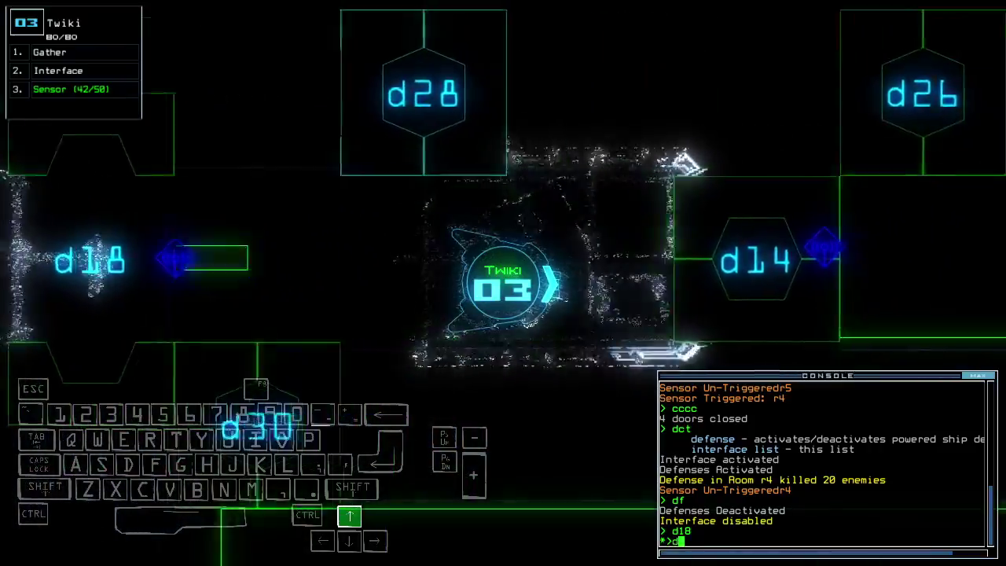
text(d14)
key(Return)
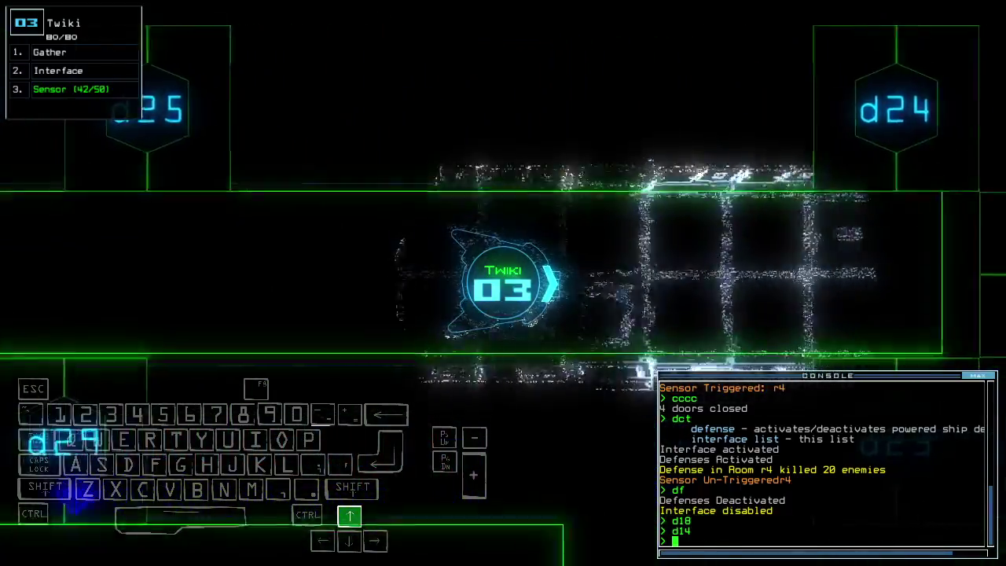
text(d24)
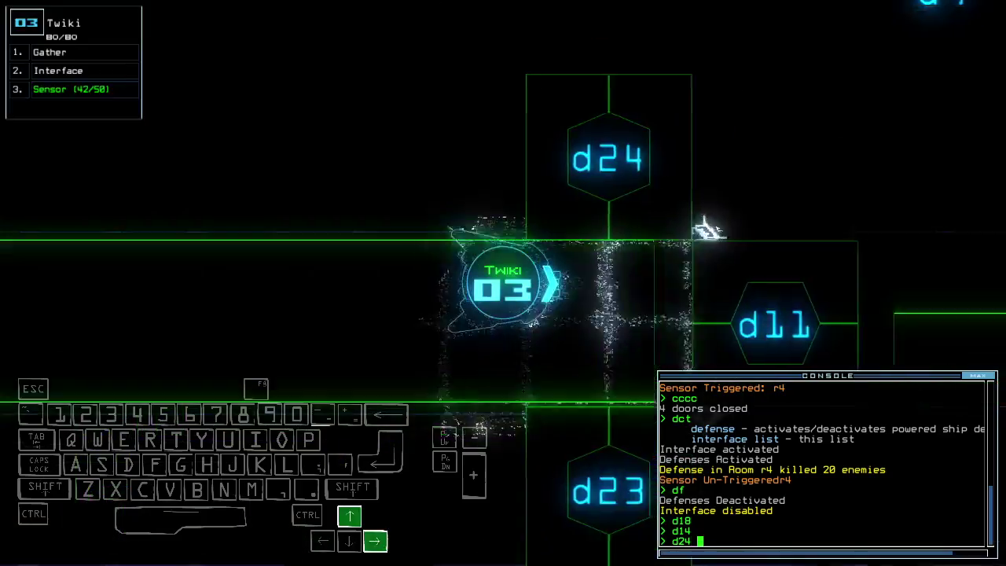
key(Up)
key(Right)
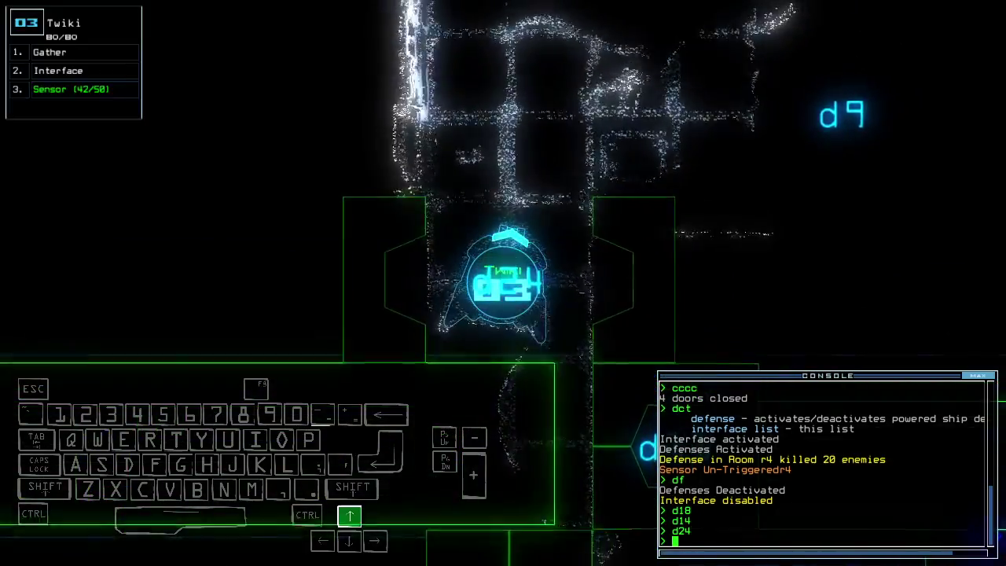
text(ss)
key(Return)
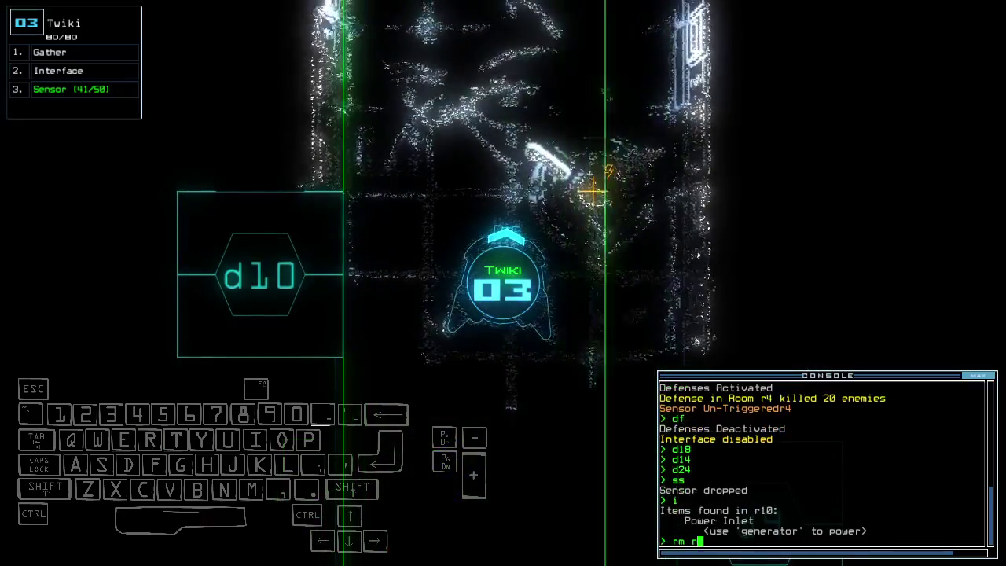
key(Tab)
Drive Twiki, check the upgrade panel and ship map, then head back toward the corridor.
key(3)
key(Up)
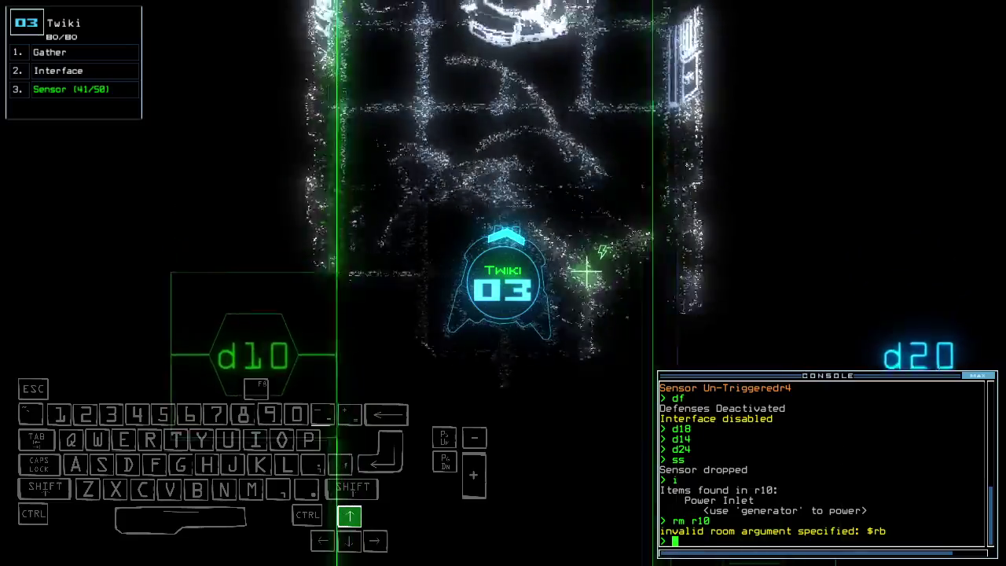
text(swap)
key(Return)
key(Escape)
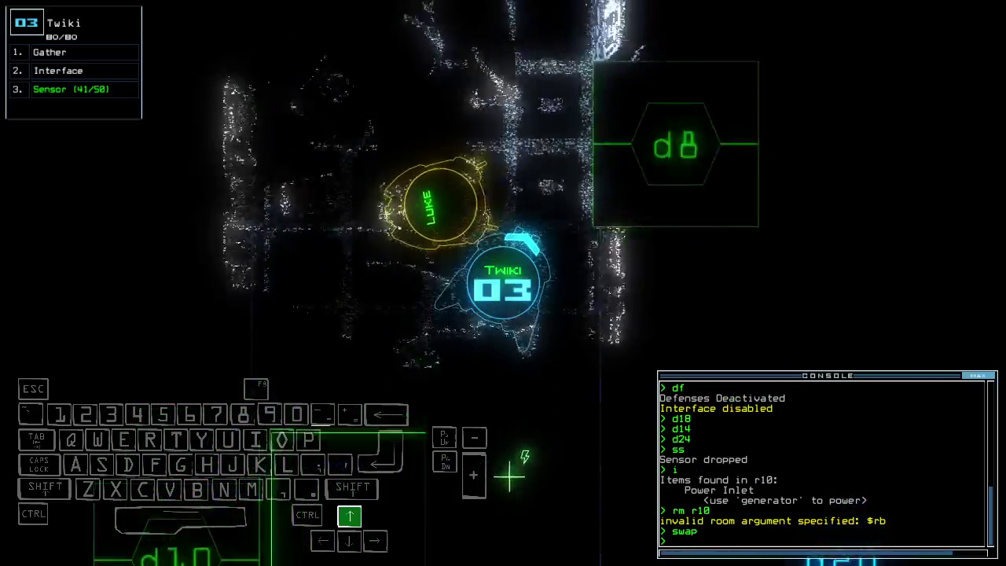
key(Tab)
key(space)
key(Down)
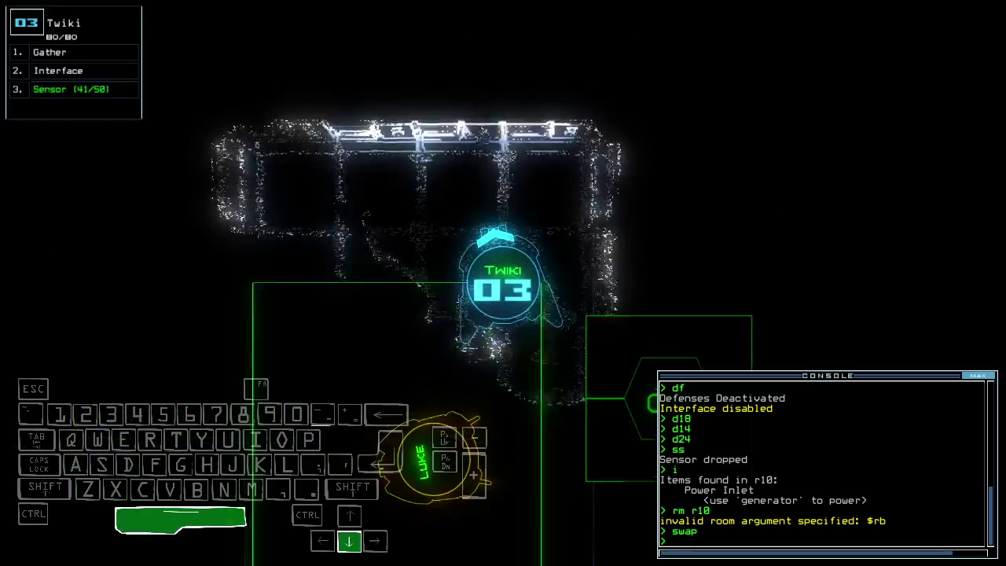
Move the Tow upgrade onto Jeff and drive him forward.
key(Tab)
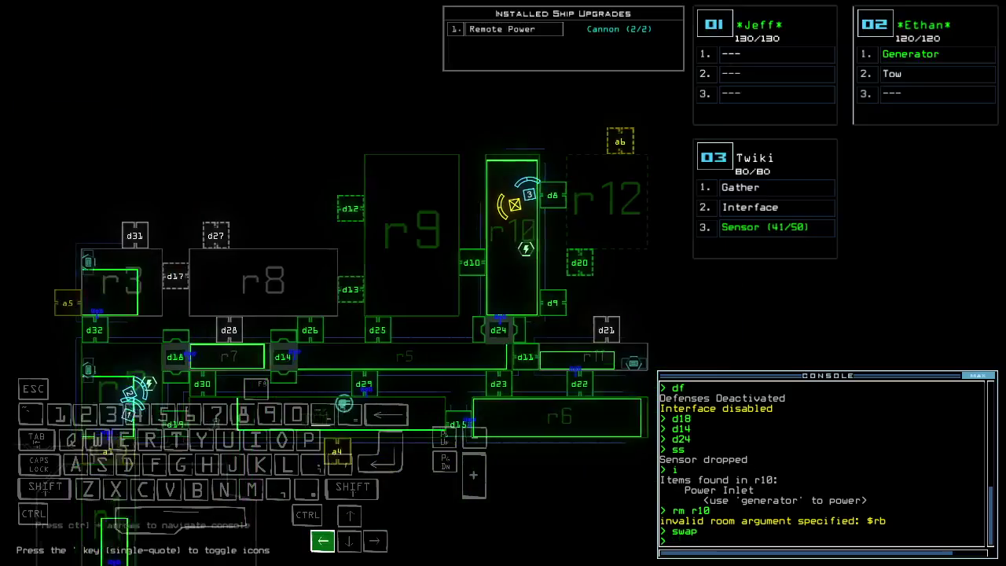
key(1)
key(Tab)
key(Return)
key(Right)
key(Return)
key(Escape)
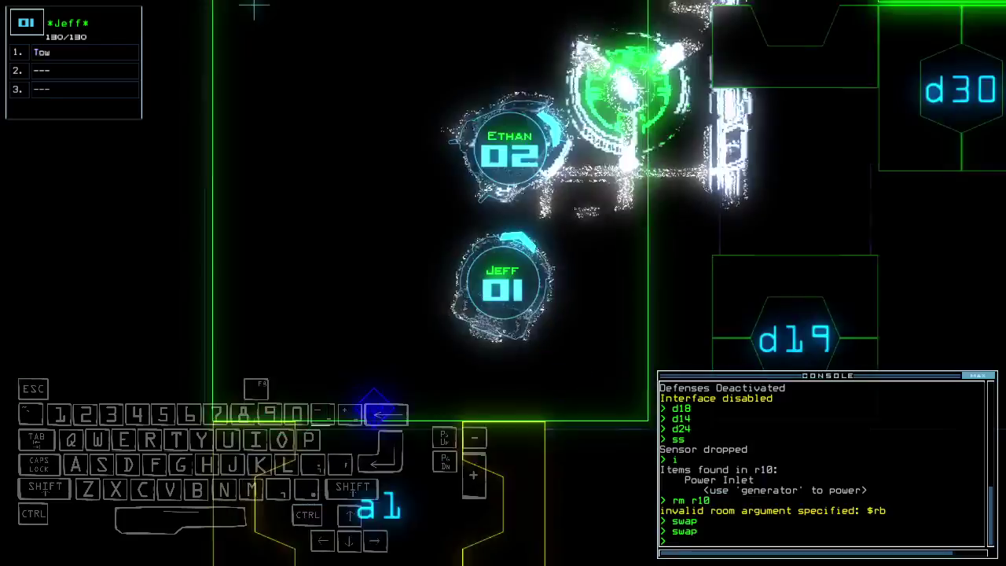
key(Down)
text(dd a)
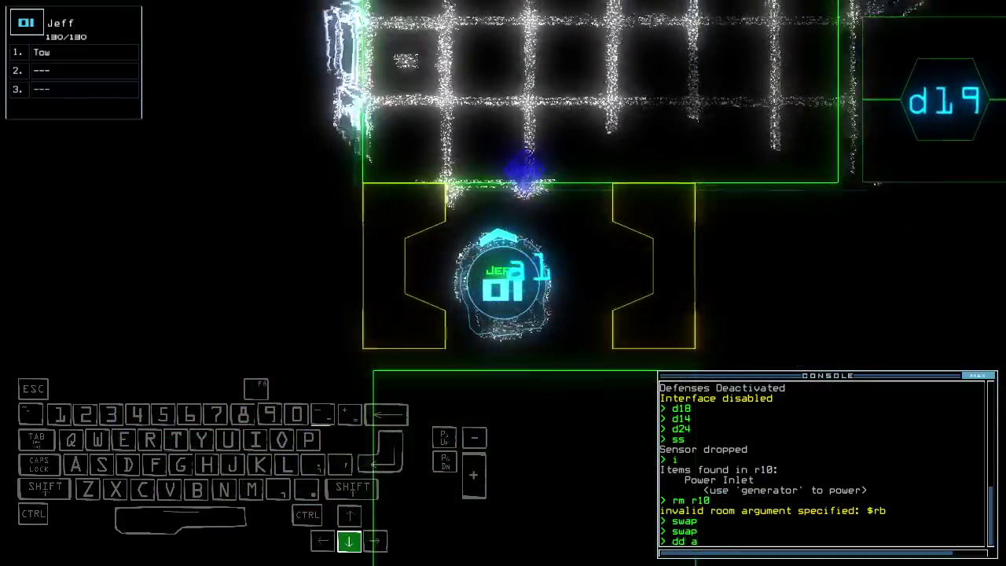
key(Return)
Have Twiki open door d8, drop another sensor, and open all doors to r1.
key(Tab)
key(3)
key(Tab)
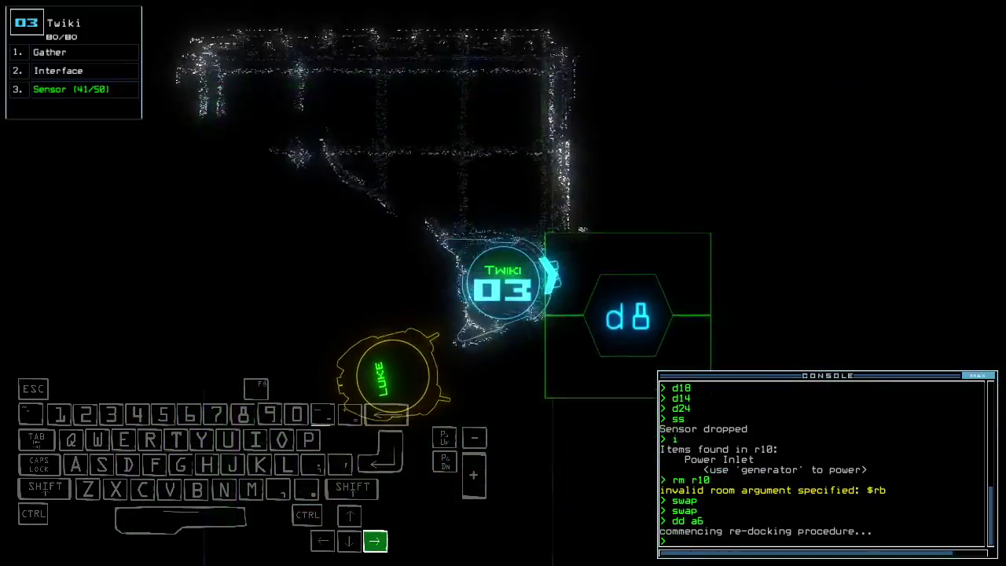
key(Return)
text(ss)
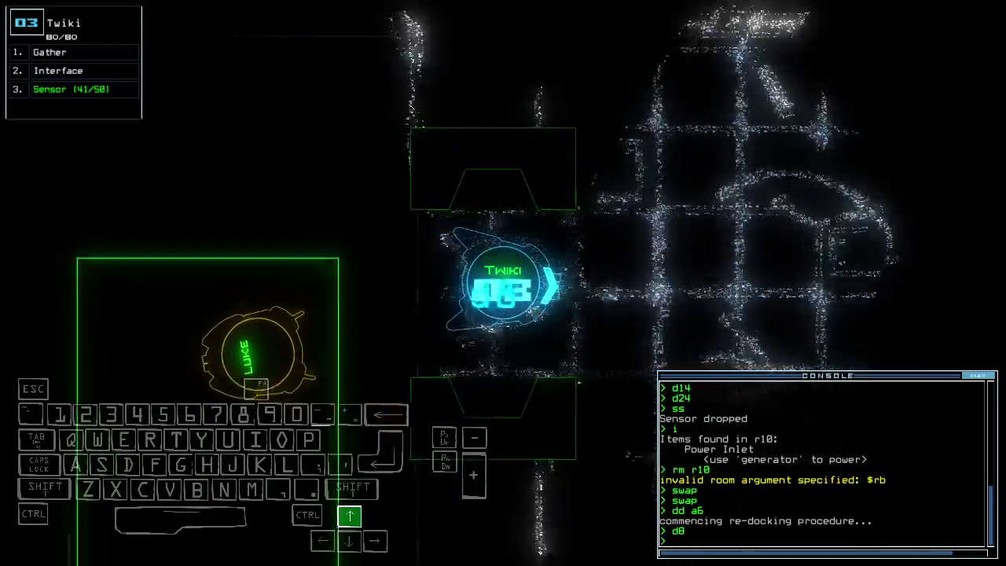
key(Return)
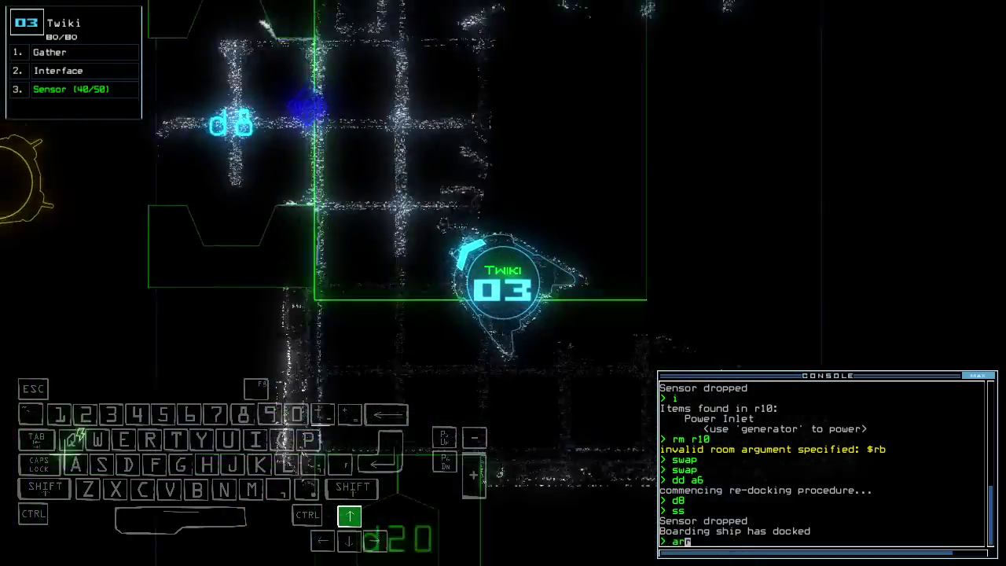
text(arr)
key(Return)
text(take 1 r10)
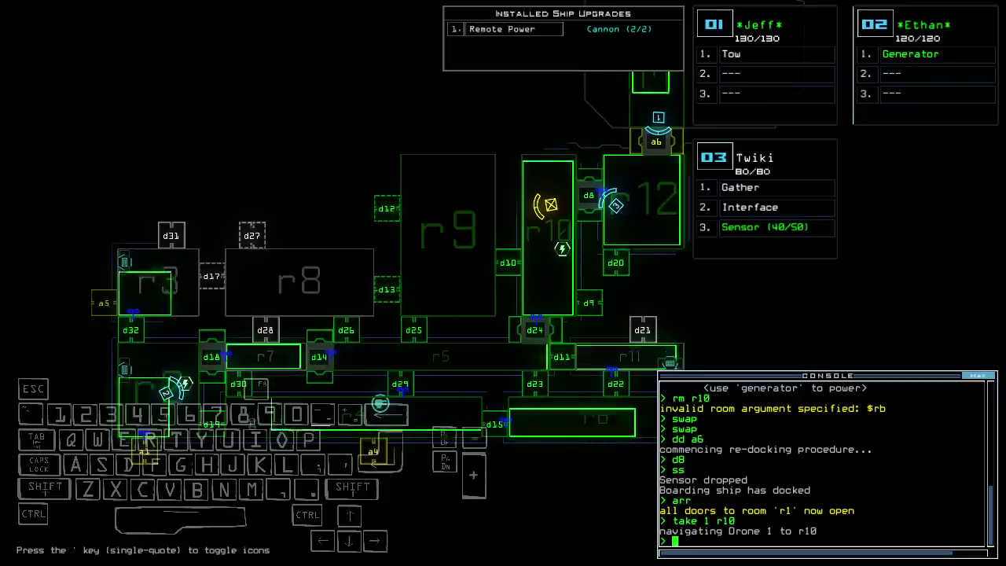
Drive Jeff to Luke and start towing him.
key(Up)
key(Right)
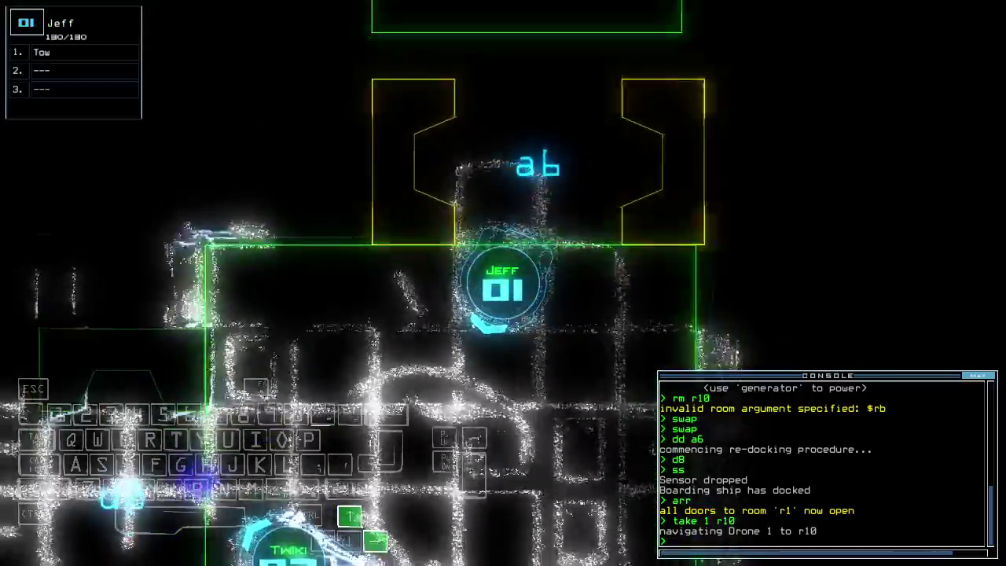
text(swap in)
key(Return)
key(Up)
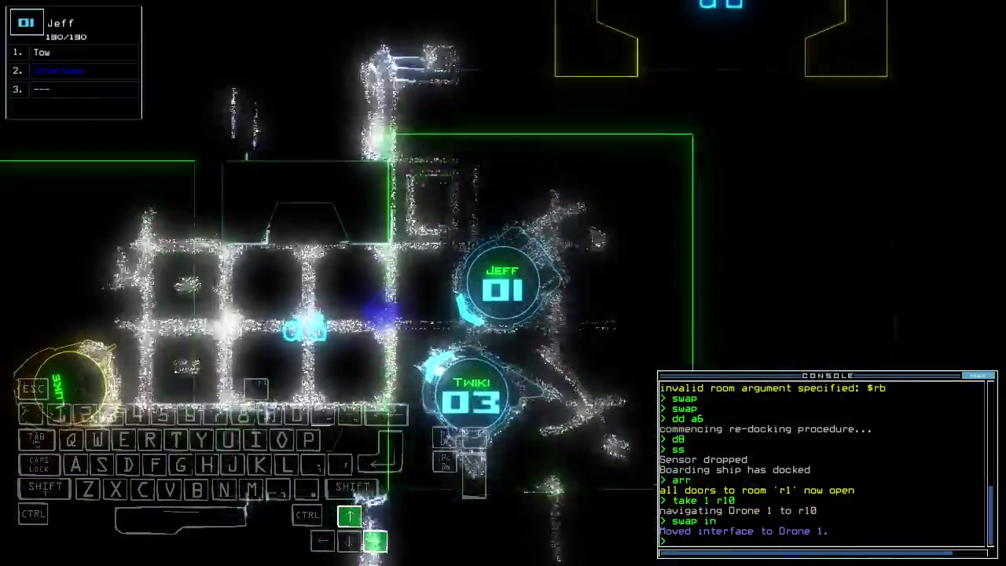
text(tow)
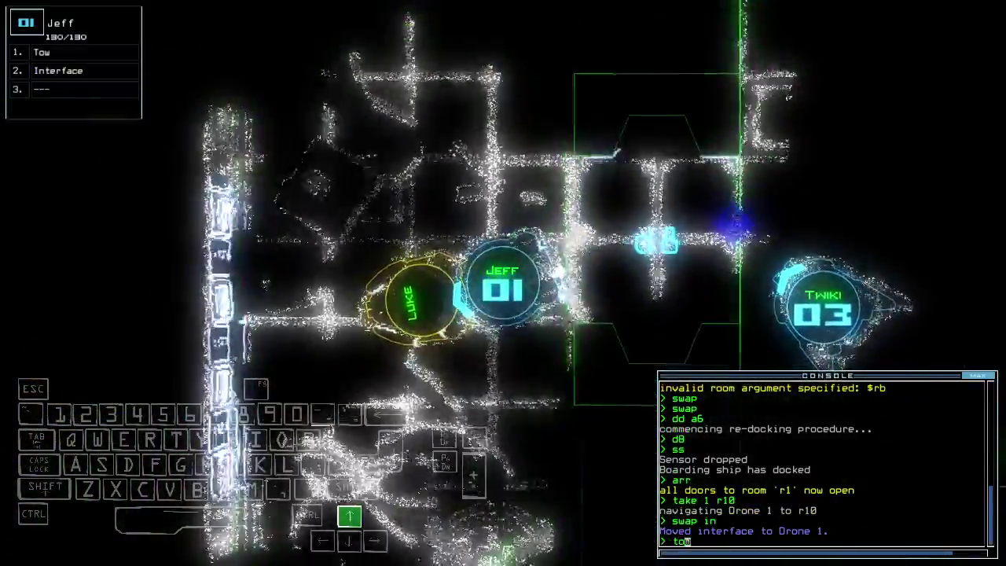
text(3)
key(Up)
text(swap sc)
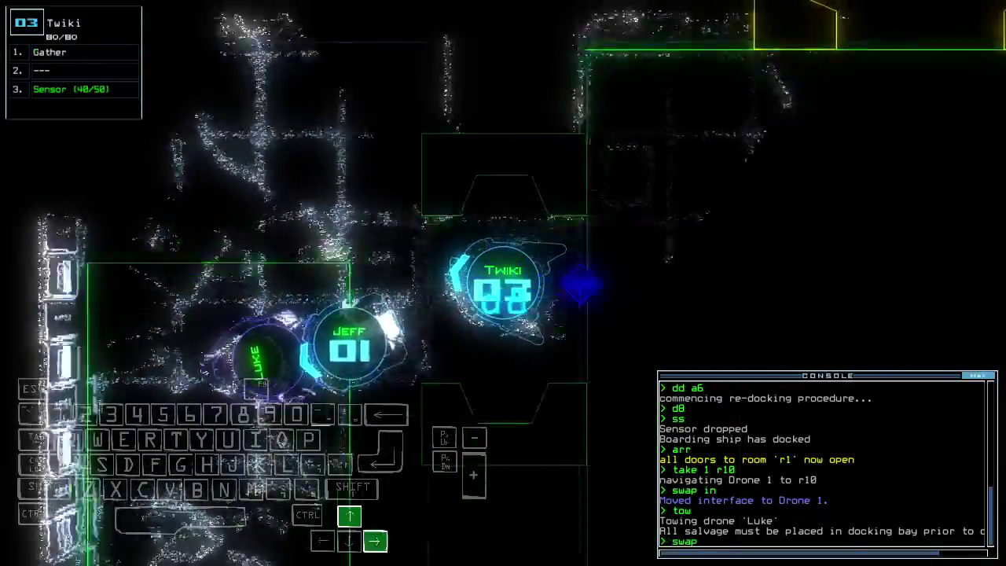
key(Left)
text(;sca)
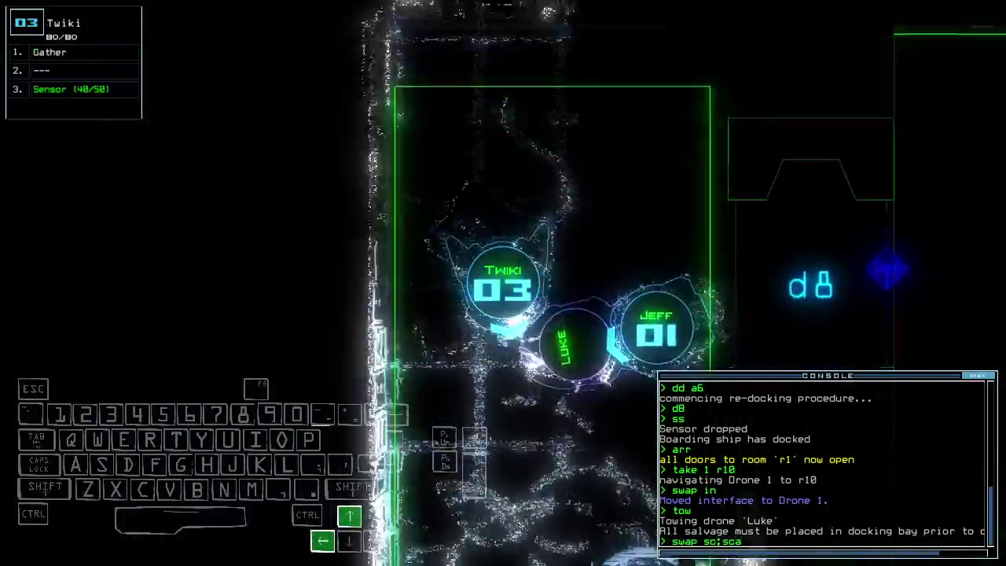
Send Jeff and the towed Luke back to room r1.
key(Tab)
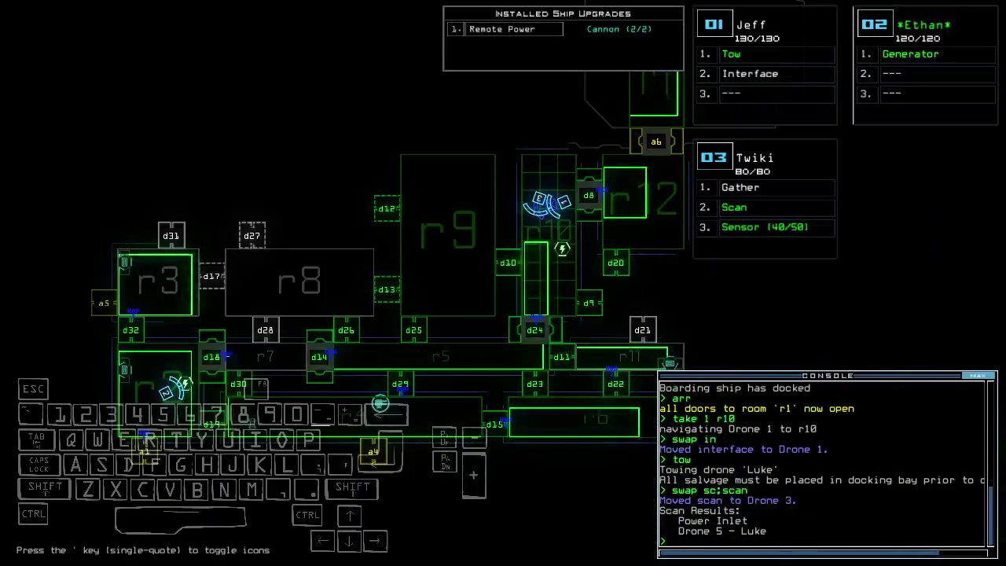
key(1)
key(Down)
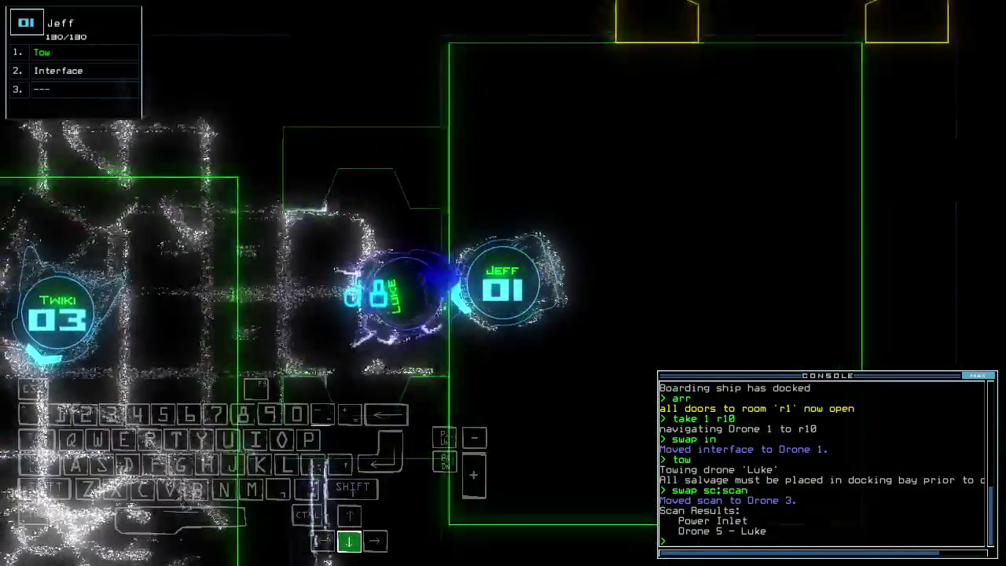
text(back)
key(Return)
key(Tab)
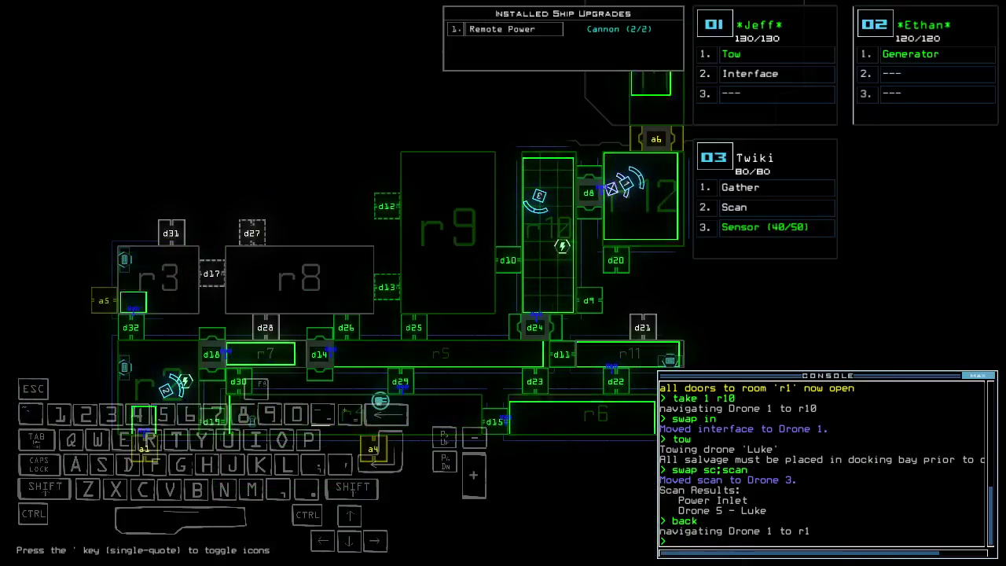
Move Twiki through the room and scan the area around it.
key(3)
key(Up)
key(Up)
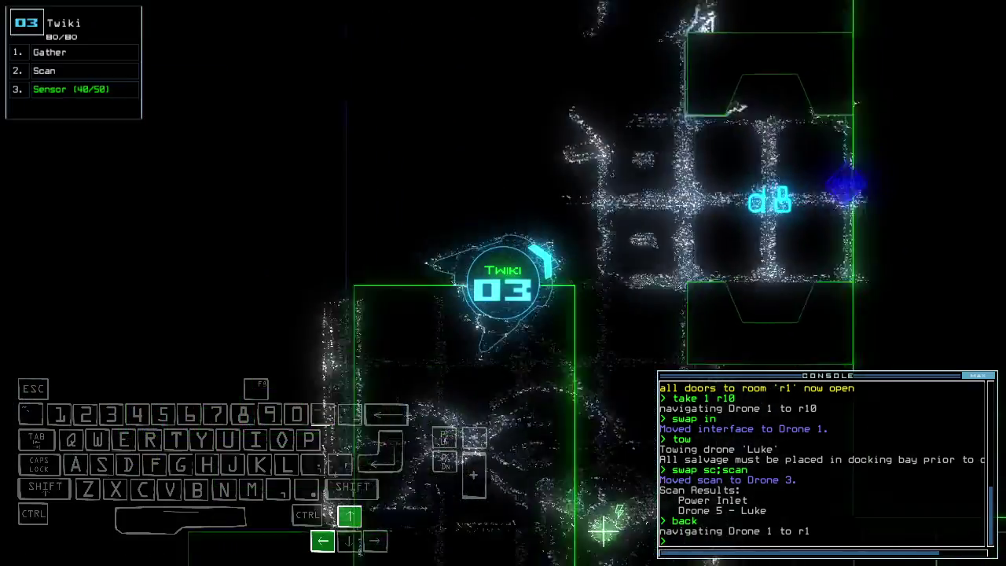
text(scan)
key(Return)
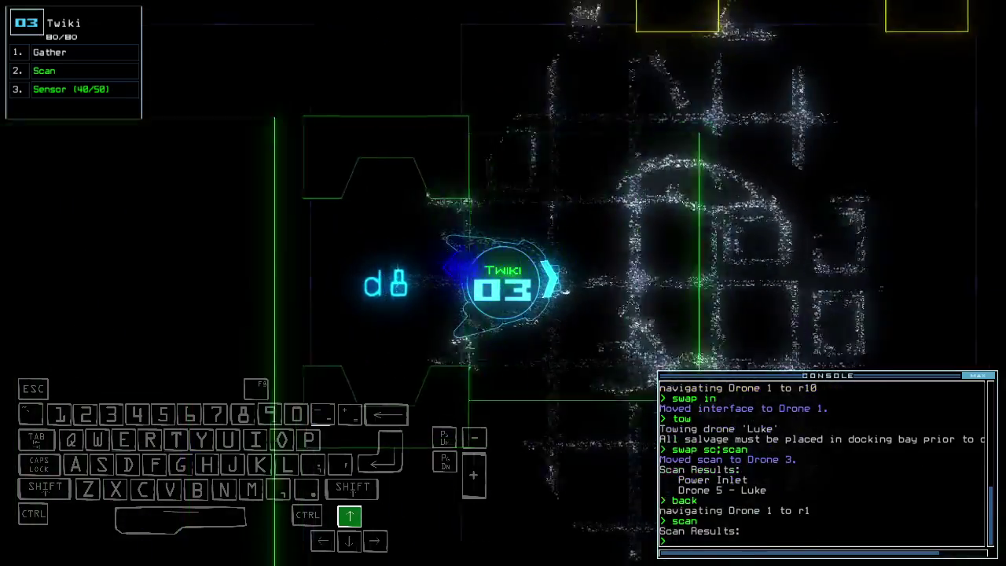
key(Tab)
key(Tab)
text(d2)
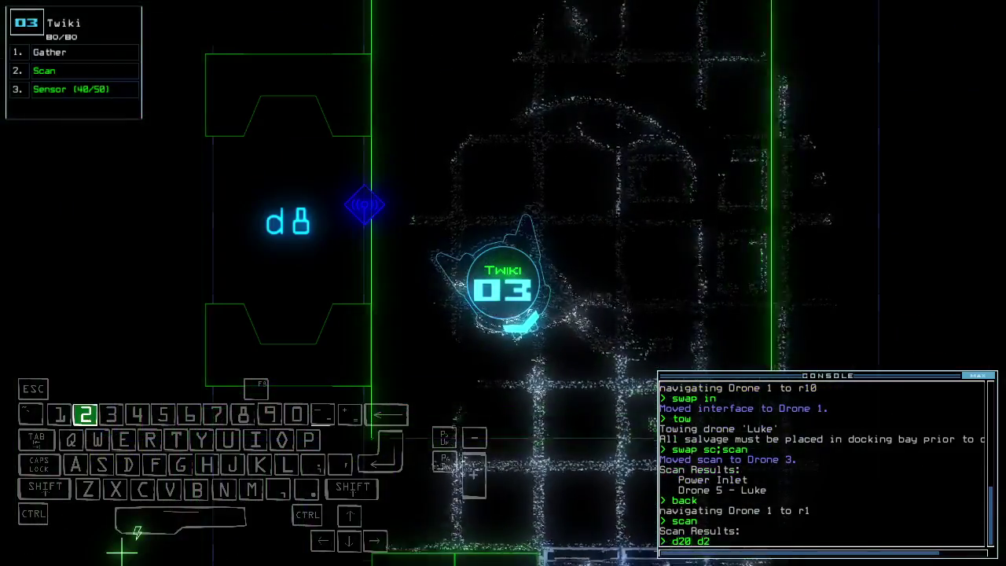
text(0)
Open door d20 and steer Twiki through the doorway.
key(Return)
key(Tab)
key(Tab)
text(cccc)
key(Return)
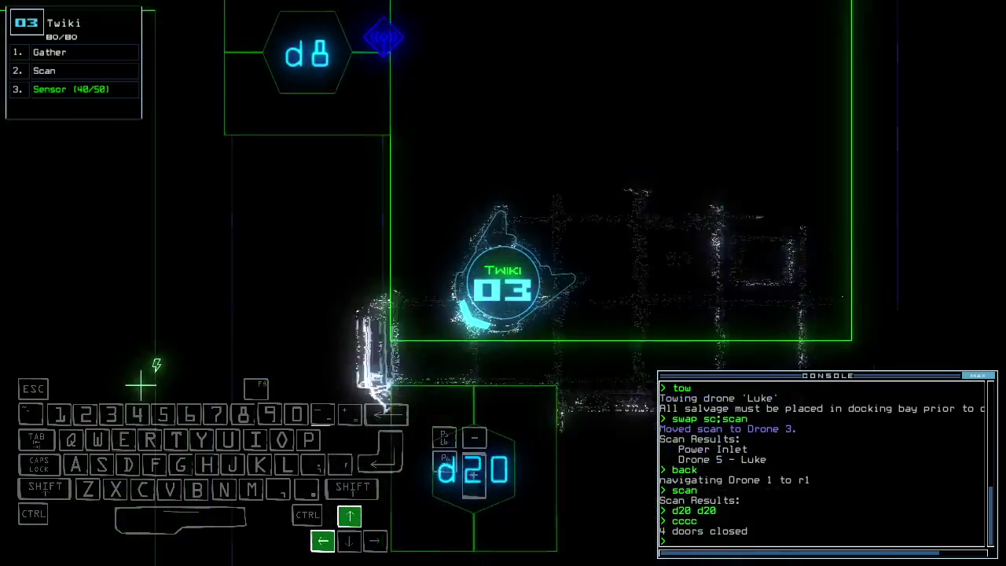
key(Tab)
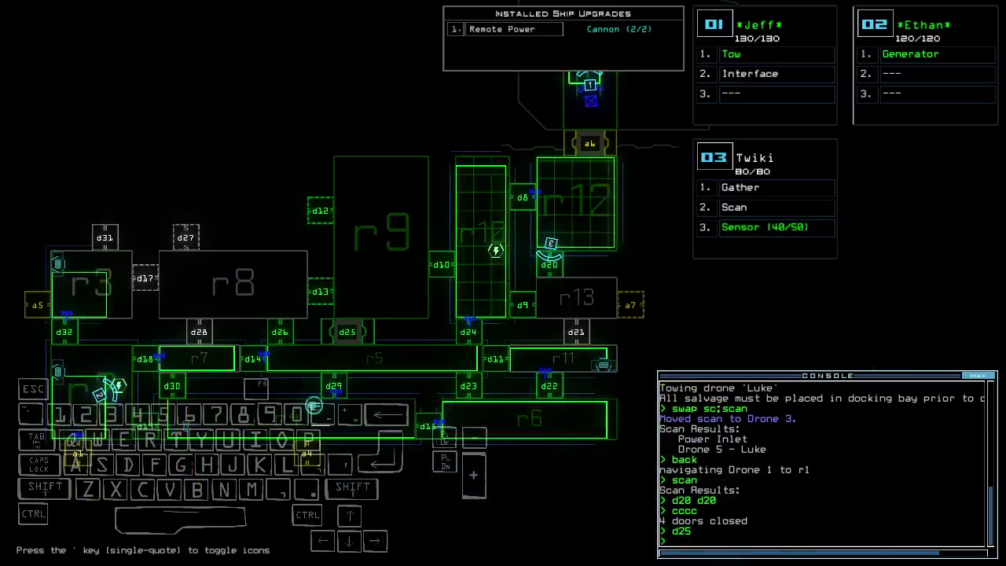
key(Tab)
text(d)
key(Up)
text(ss)
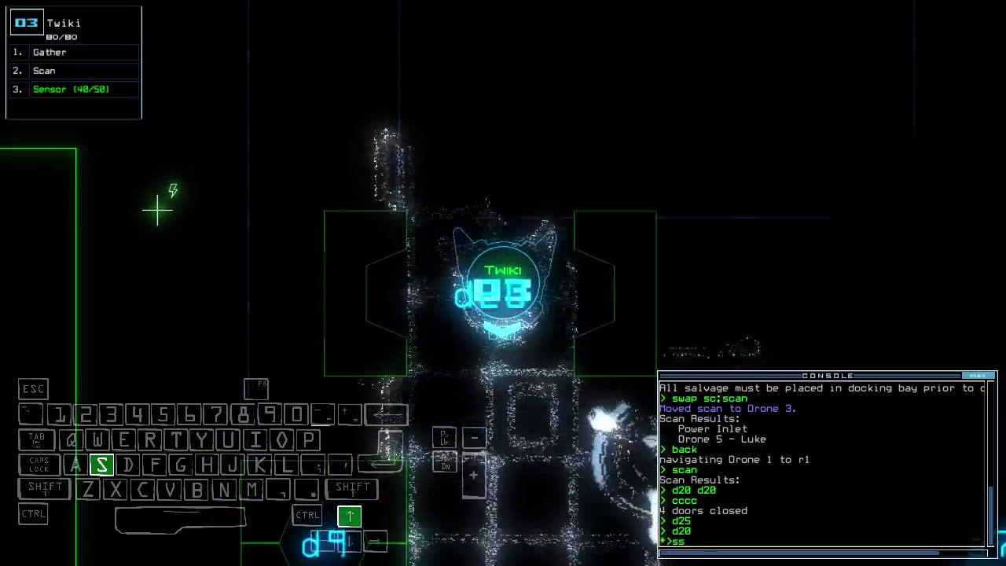
Drop Twiki's sensor beyond d20, scan to reveal a vent, and close nearby doors.
key(Return)
text(scan)
key(Return)
key(Down)
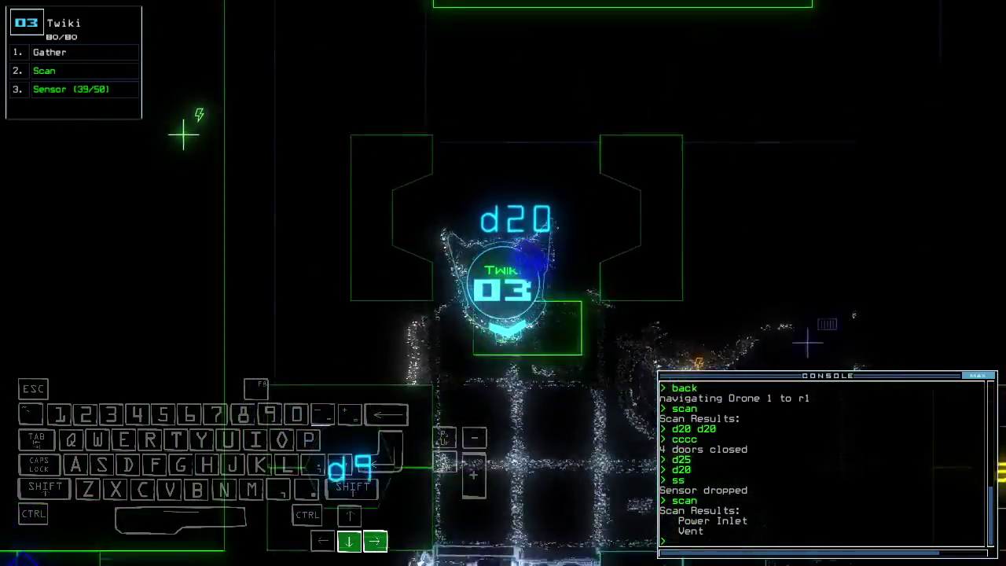
text(cccc)
key(Return)
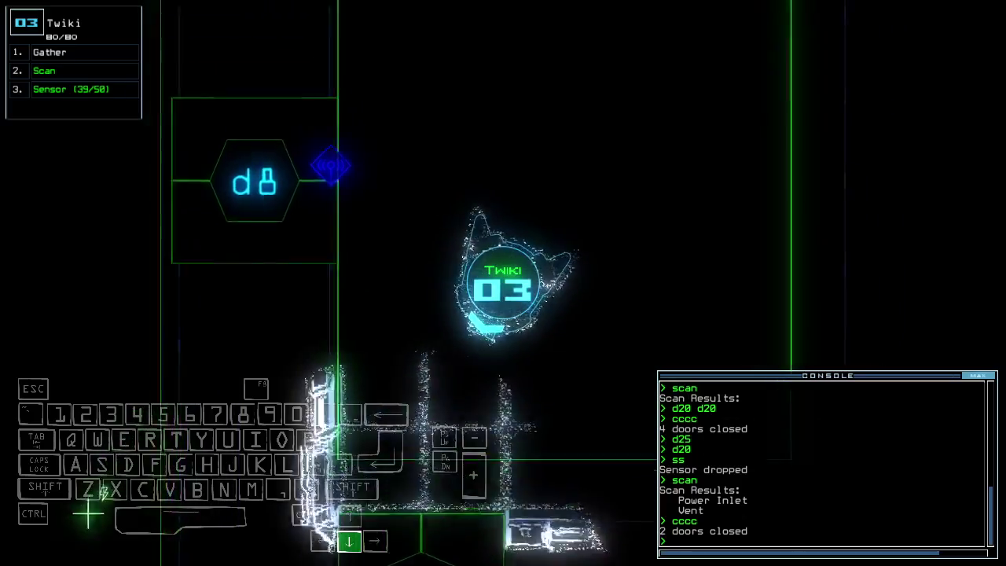
key(Tab)
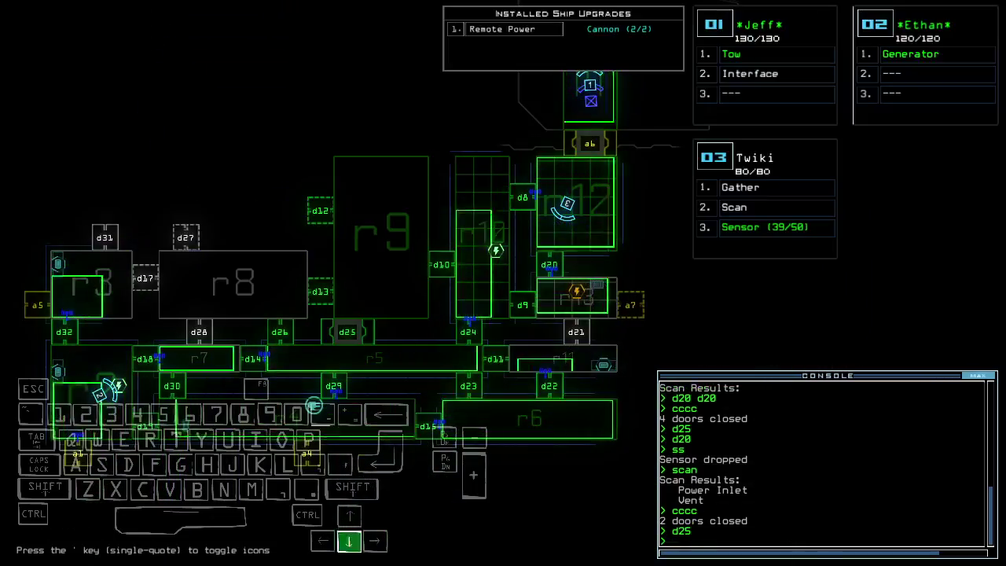
key(Tab)
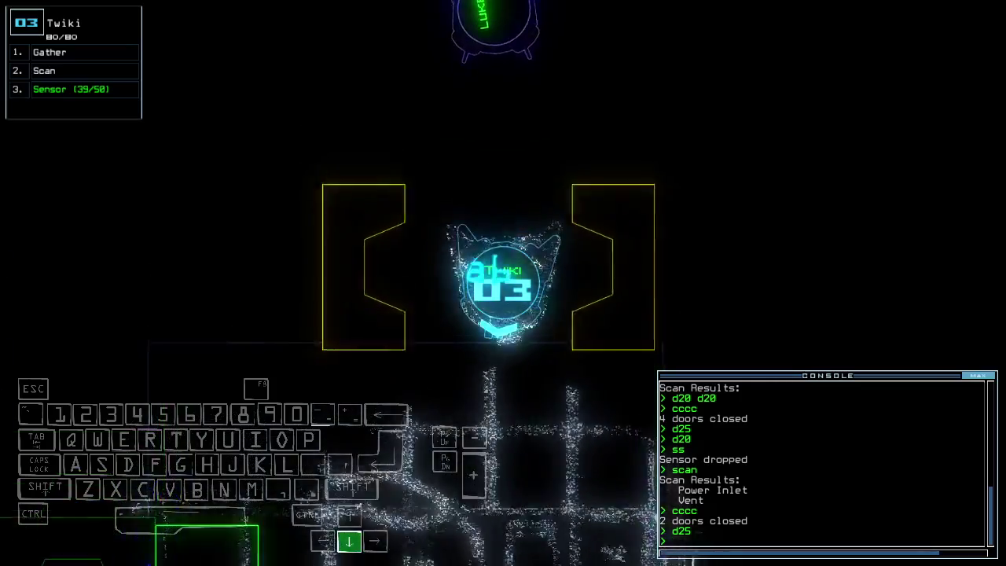
key(Tab)
text(dd a)
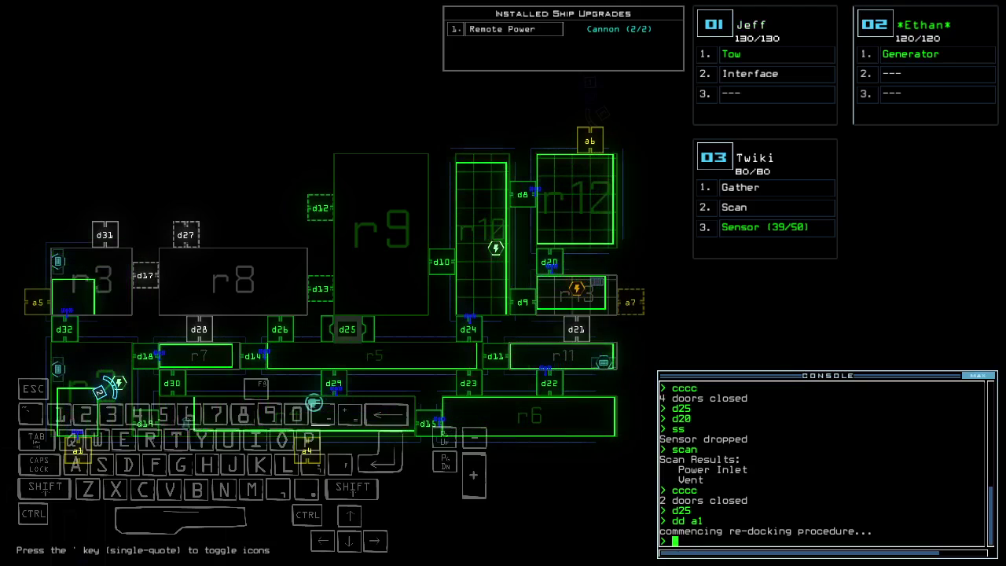
Re-dock at a1, release Luke from Jeff's tow, and open all doors into r1.
key(1)
key(Tab)
key(Up)
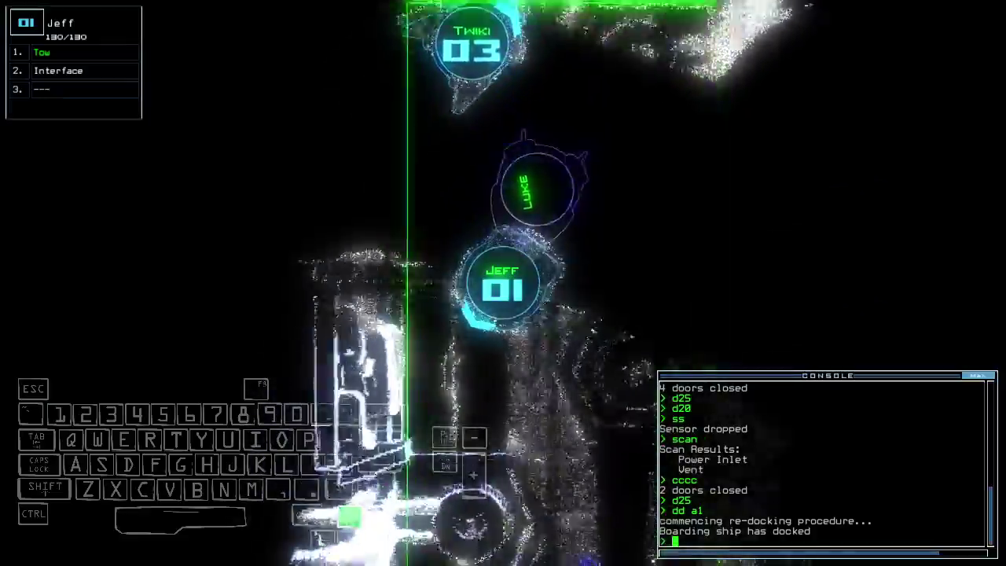
key(Left)
text(tow)
key(Return)
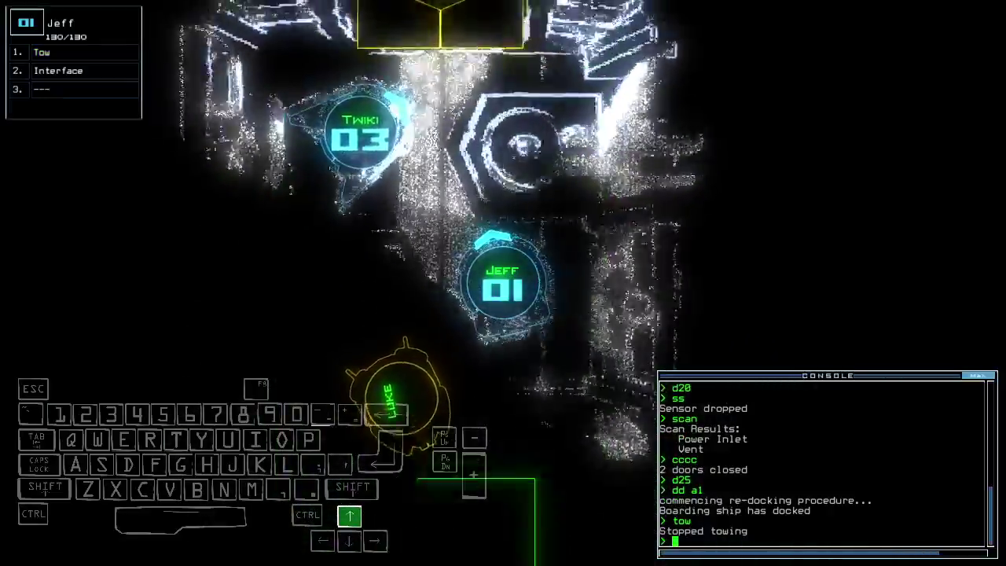
text(arr)
key(Return)
text(navigate 3)
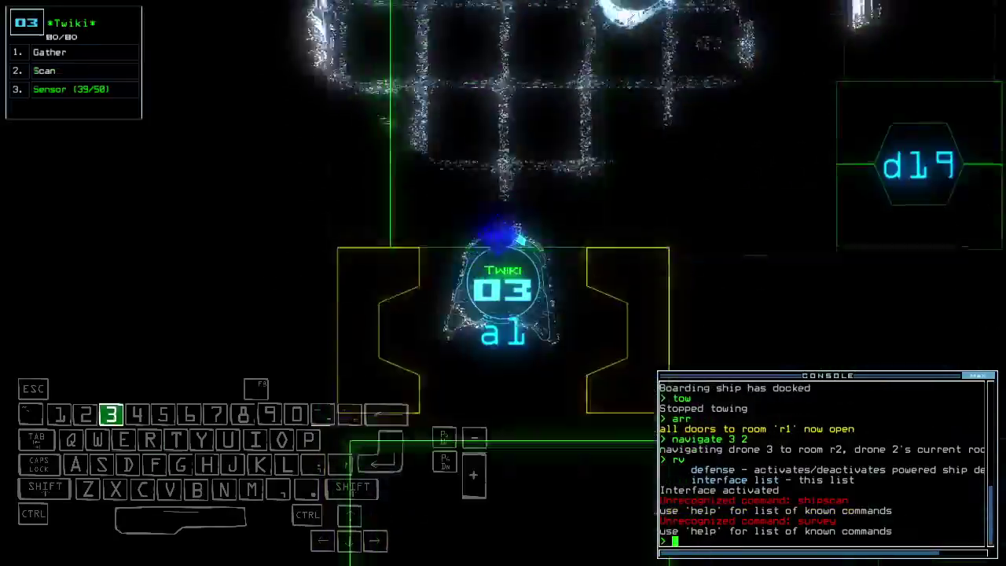
text(scan)
Scan Twiki's current room and the room beyond door d32.
key(Return)
key(Right)
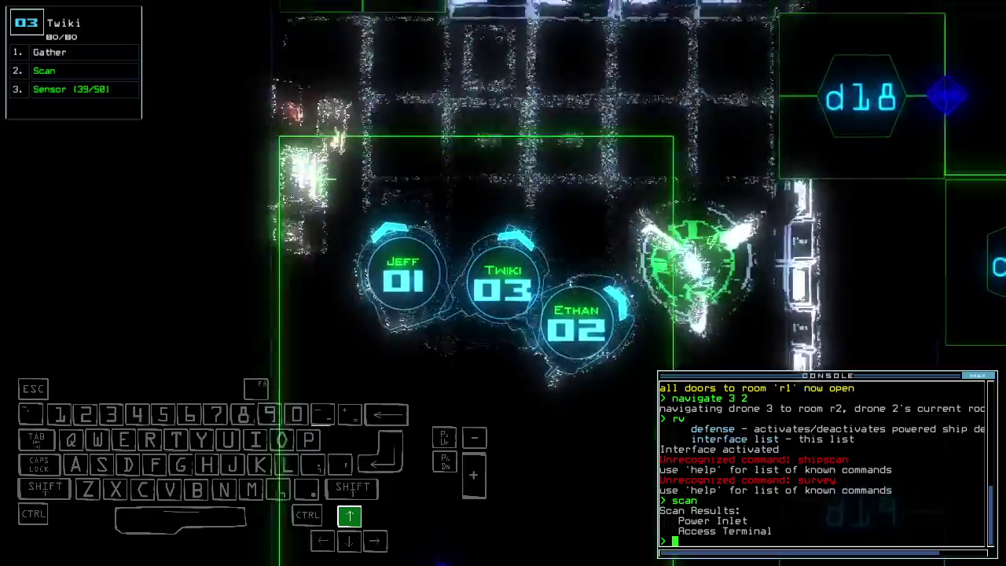
text(d32)
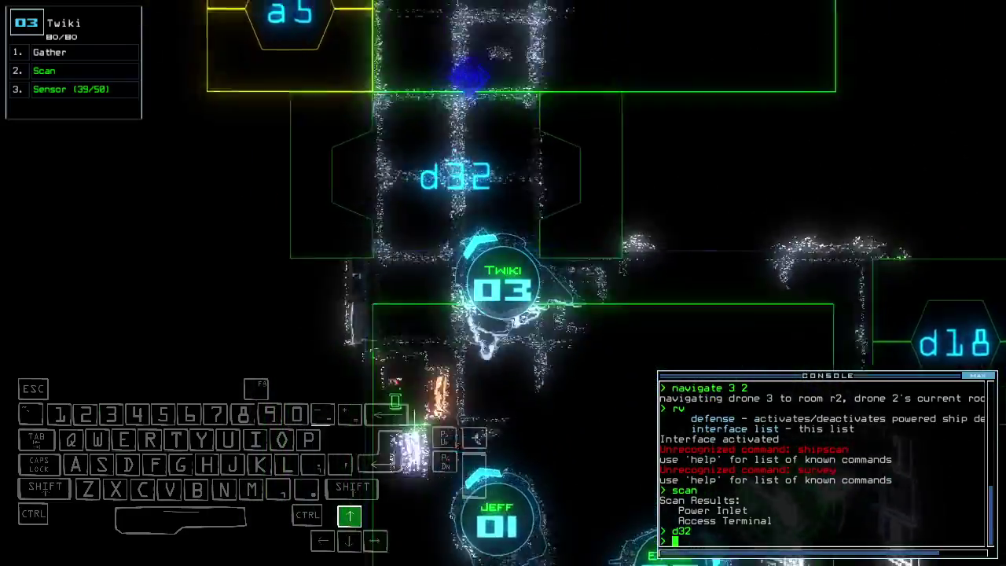
text(scan)
key(Return)
scroll(503, 283, down, 5)
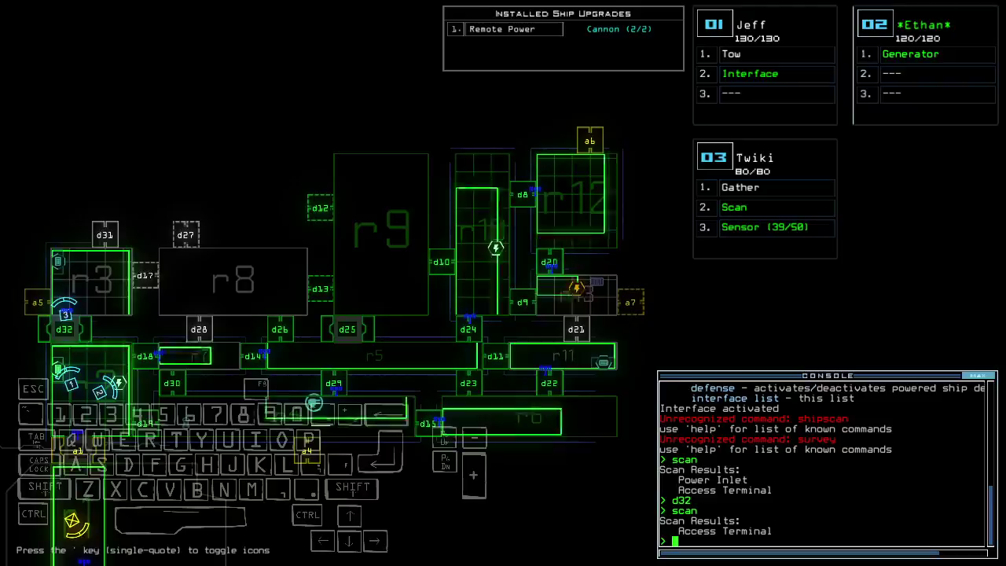
key(Down)
key(Right)
text(d)
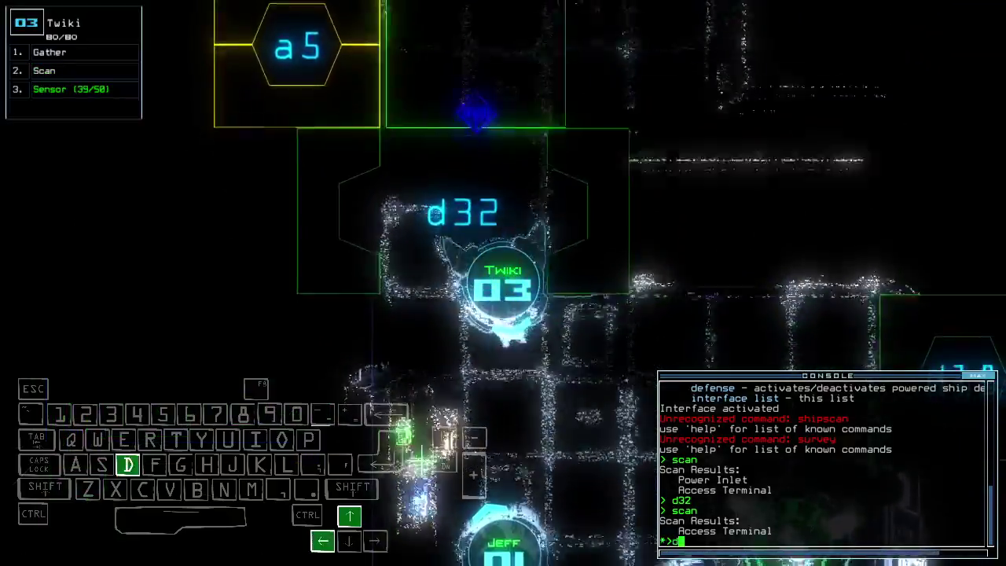
key(Return)
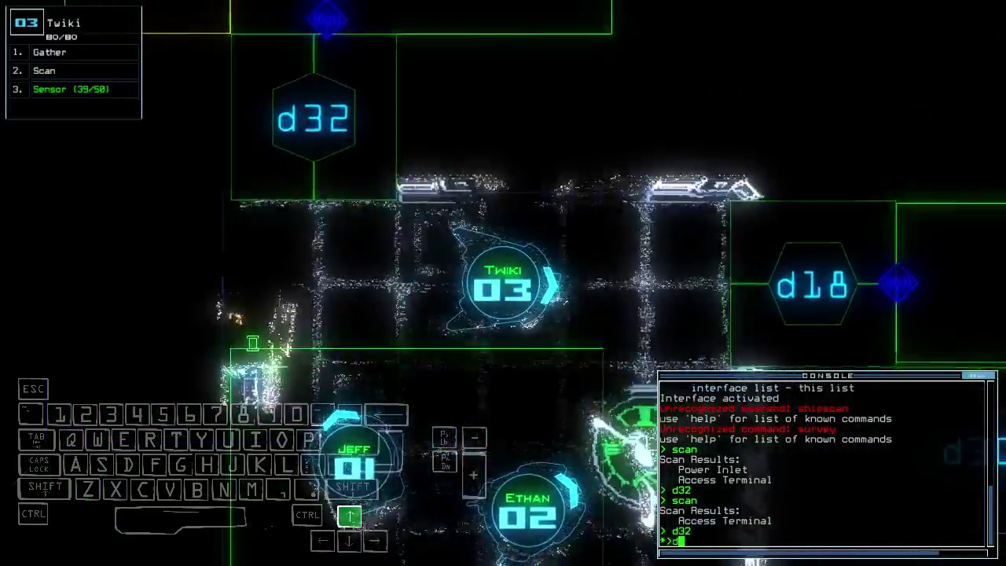
text(d18)
Open d18 and d30, scanning each room, then close the three surrounding doors.
key(Return)
text(scan)
key(Return)
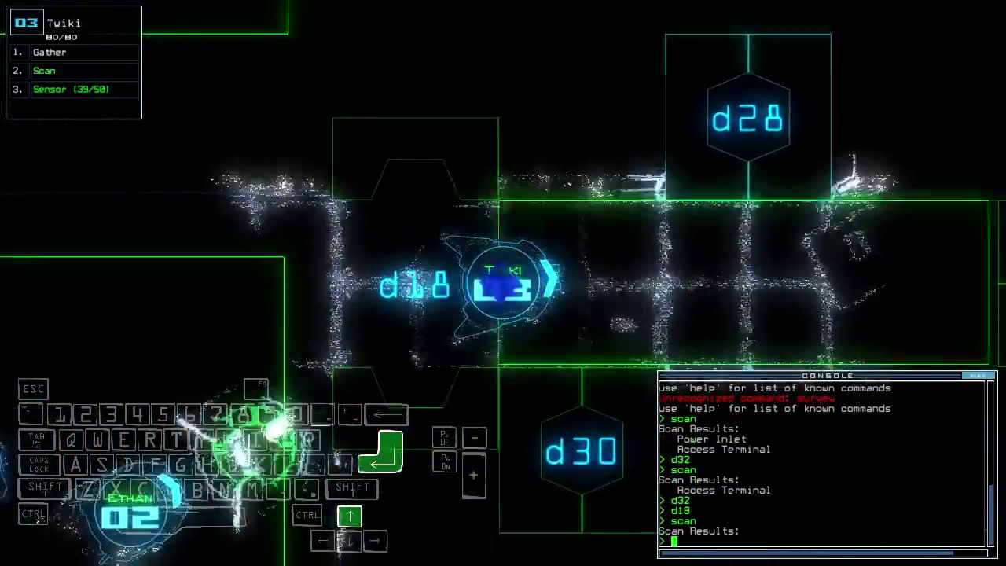
text(d30)
key(Return)
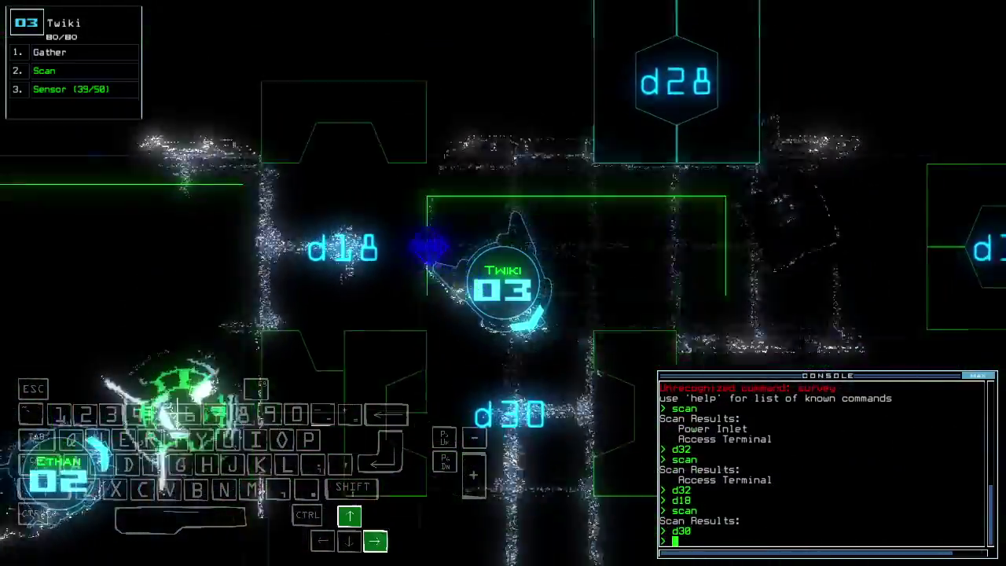
text(scan)
key(Return)
text(cccc)
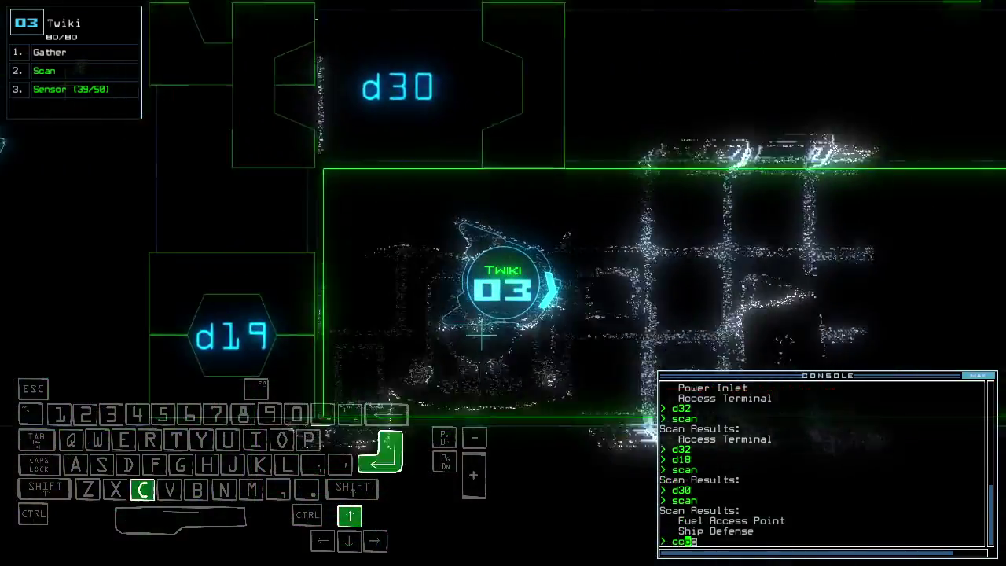
key(Return)
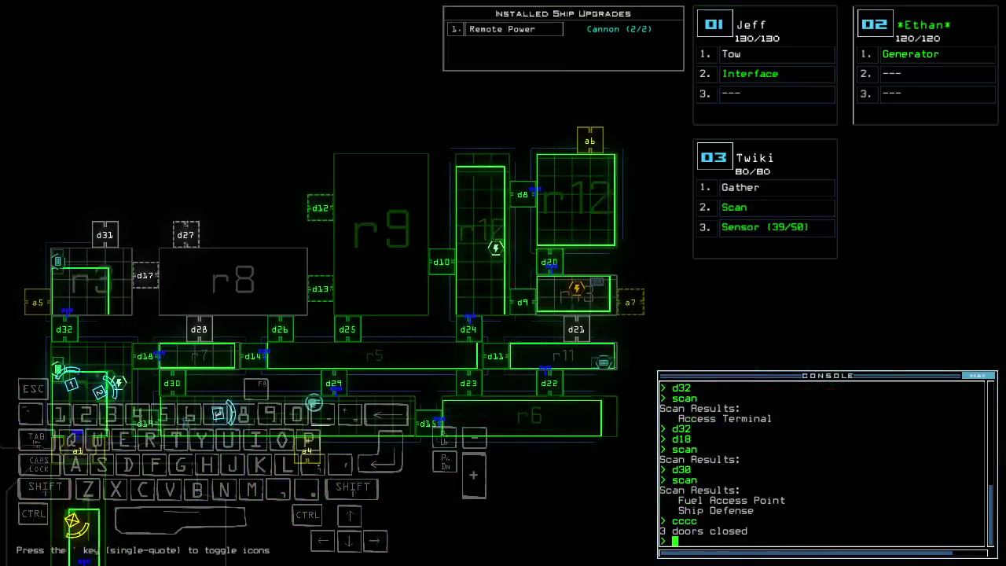
Move Twiki up to door d15, open it, and scan the room.
key(3)
key(Up)
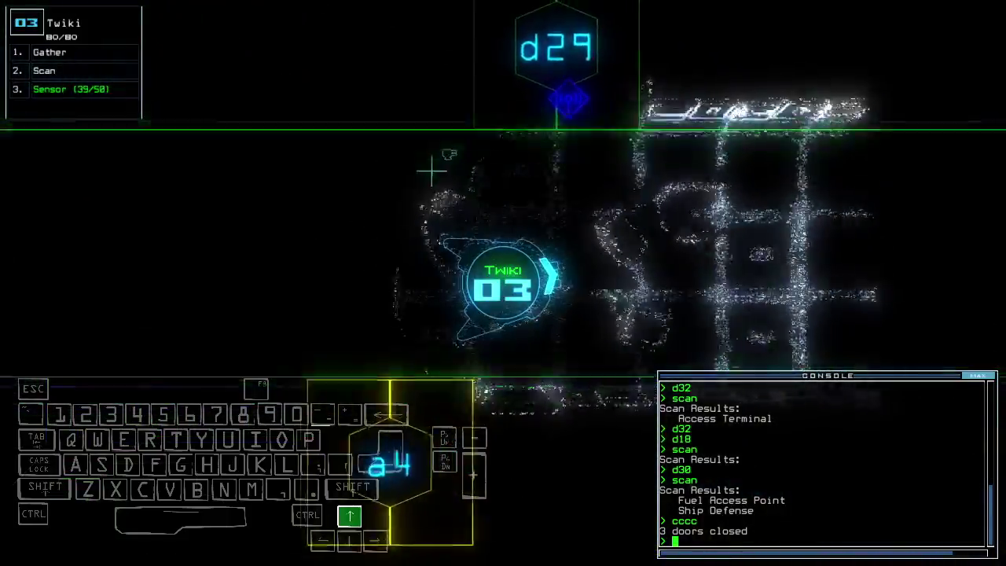
text(d15)
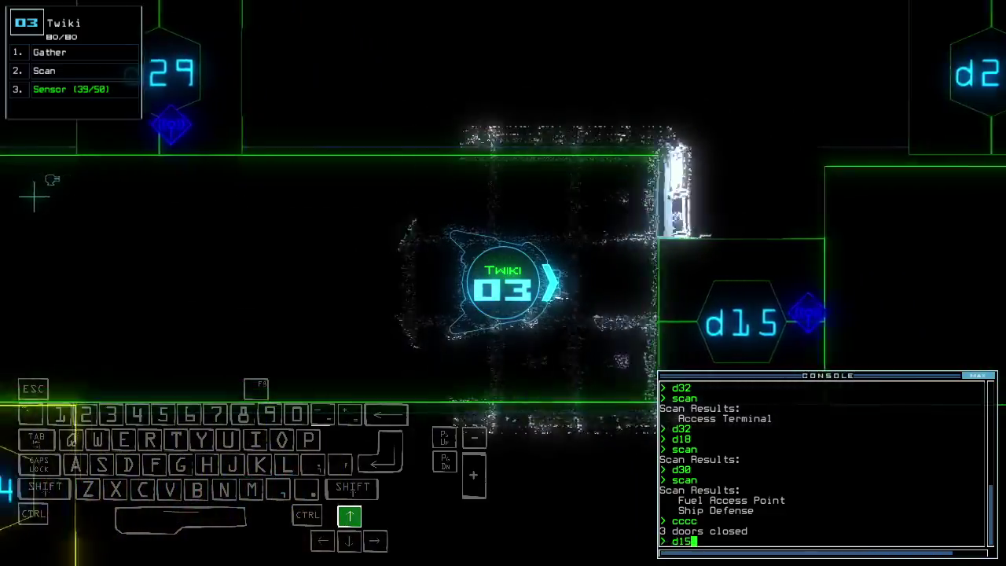
key(Return)
key(Right)
text(scan)
key(Return)
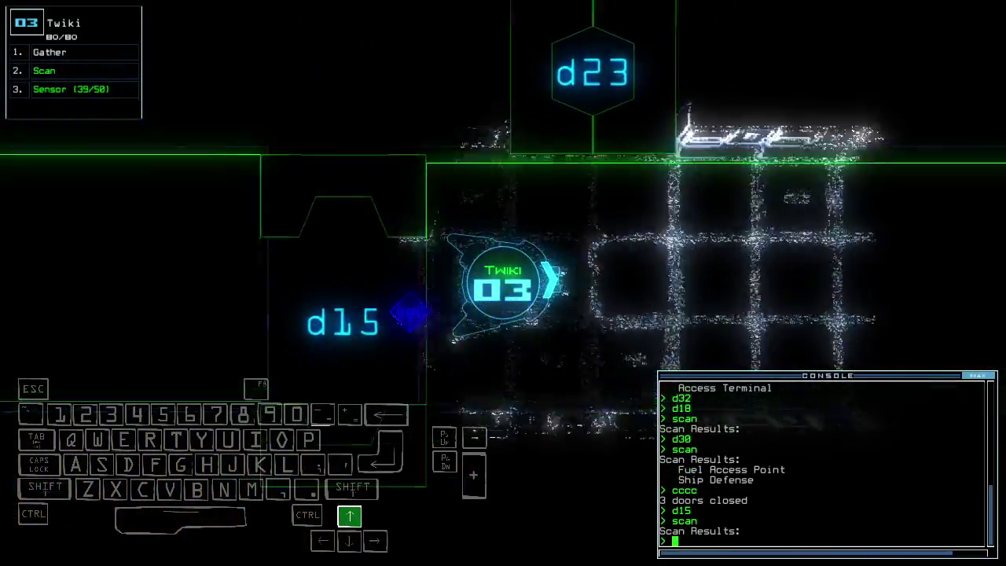
text(d23)
Open doors d23 and d25, then close all doors around Twiki.
key(Tab)
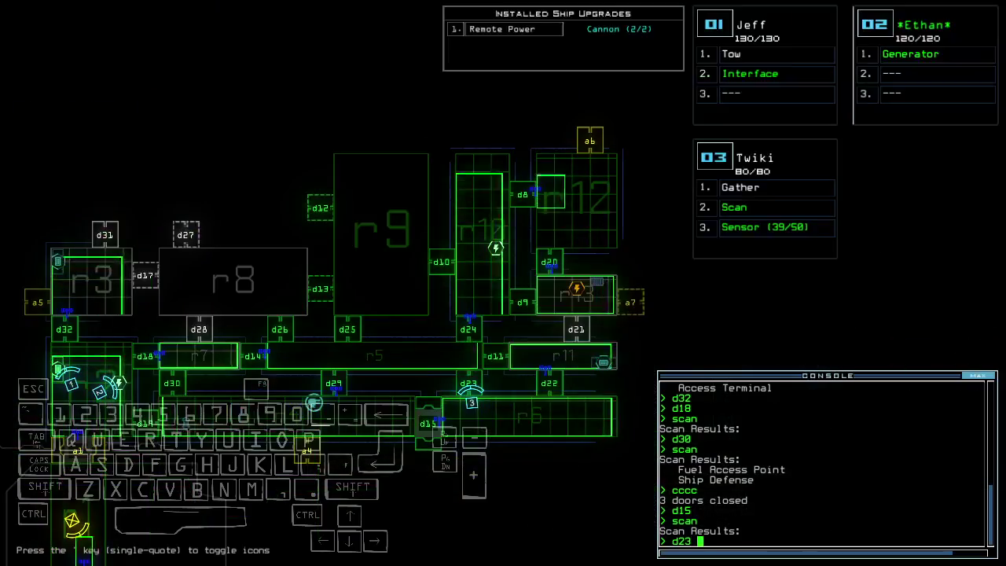
key(Return)
text(d25)
key(Return)
key(Tab)
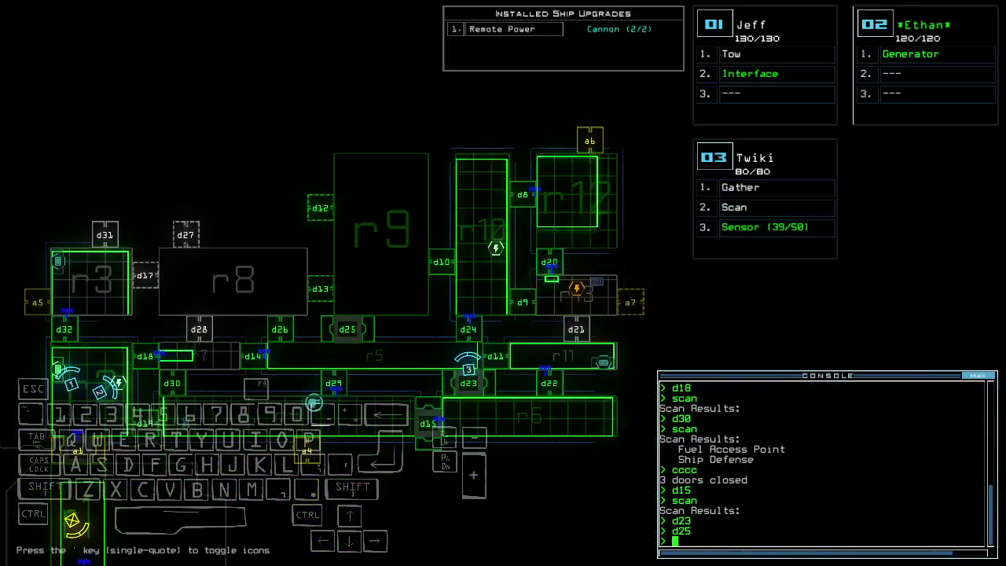
key(Tab)
text(cc)
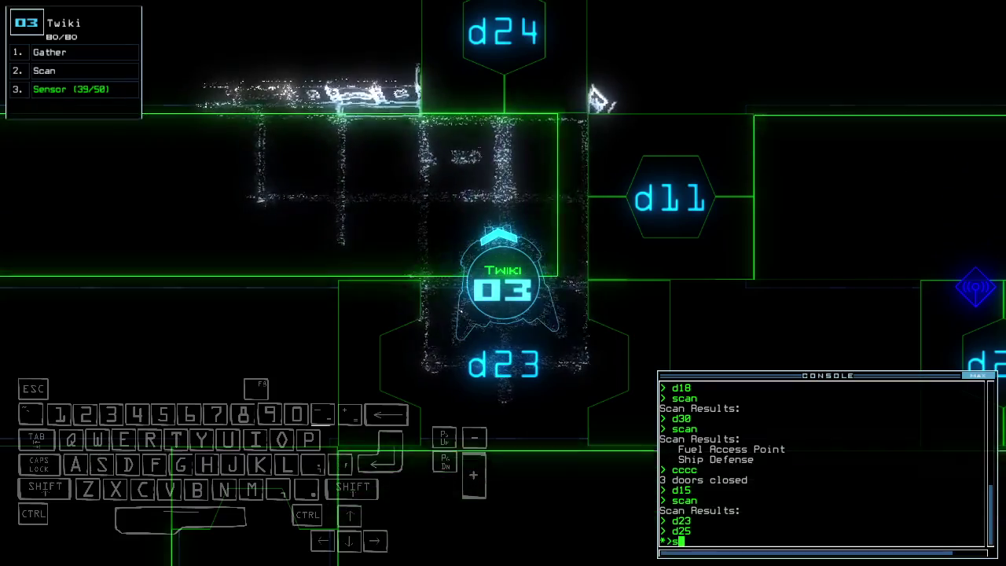
text(c)
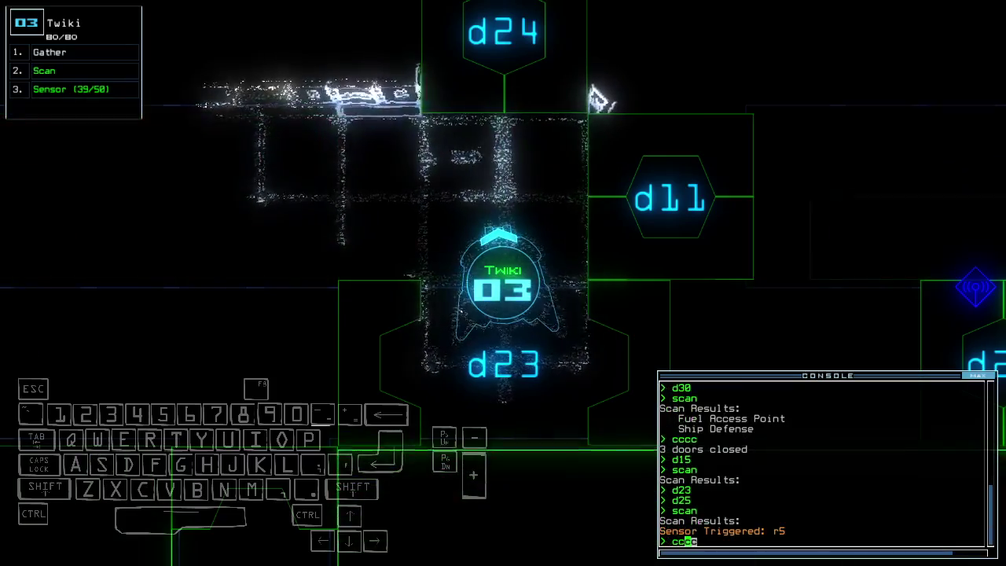
text(cc)
key(Return)
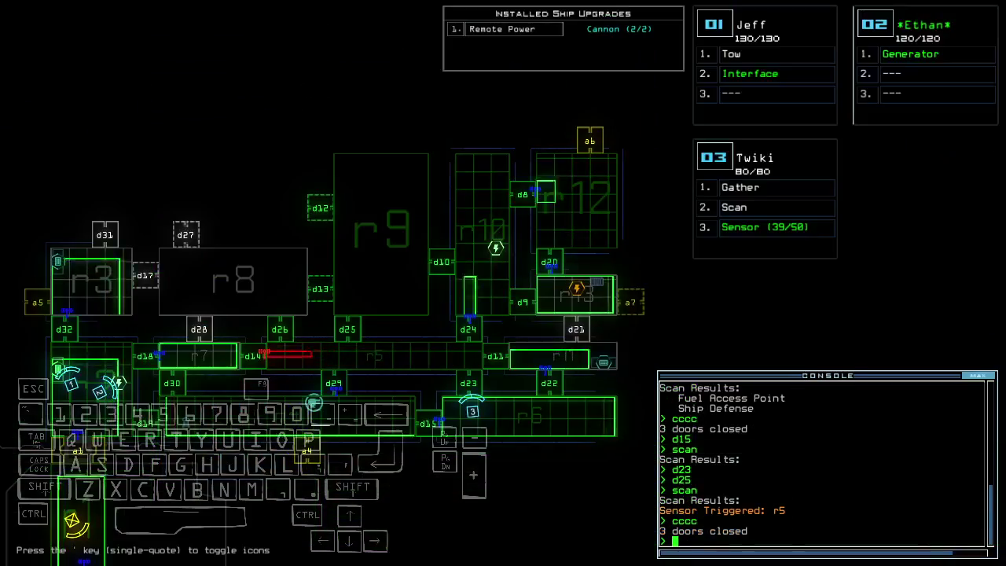
Drive drone 03 through d15, then open doors d29 and d19.
key(Up)
text(d15)
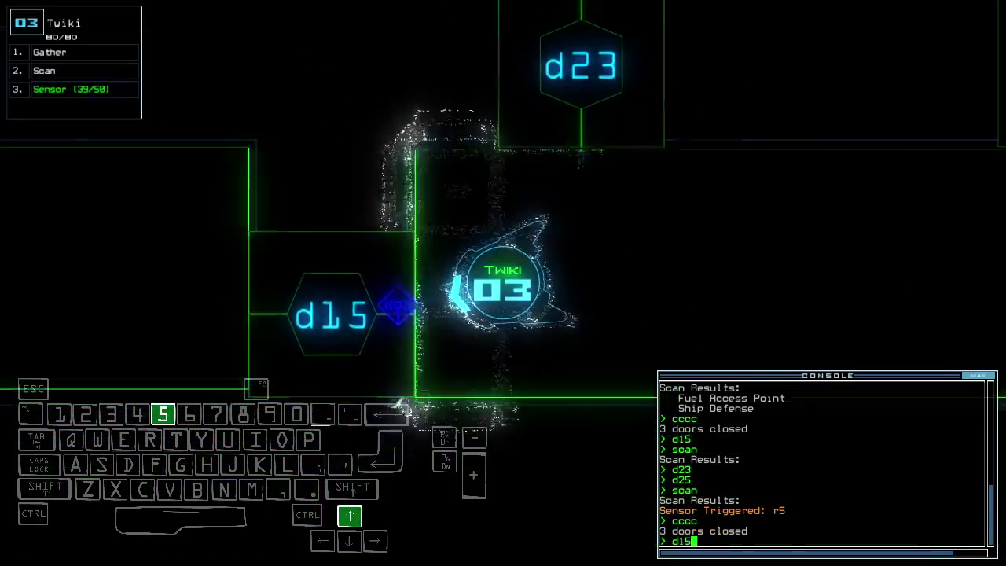
key(Return)
key(Right)
key(Down)
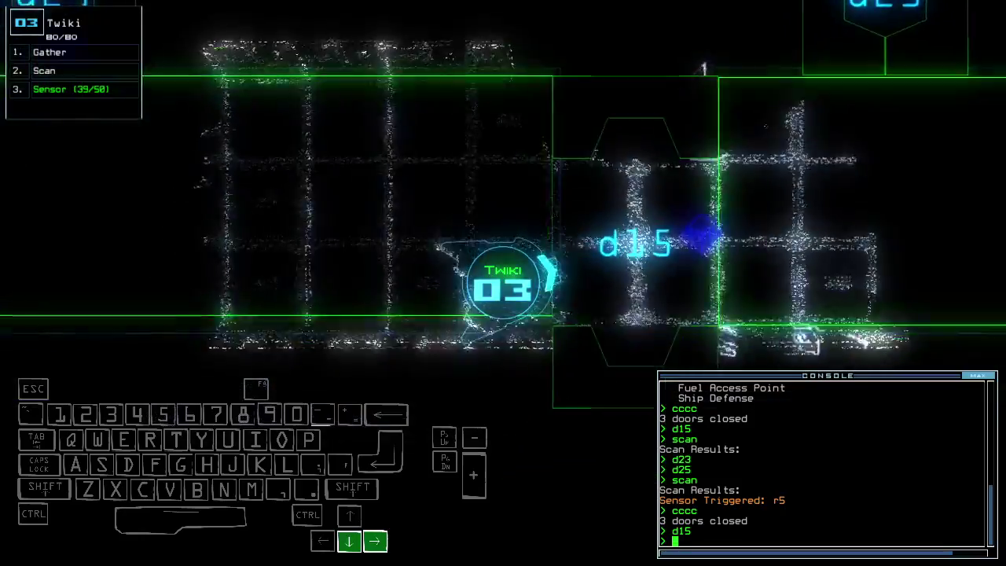
text(d15)
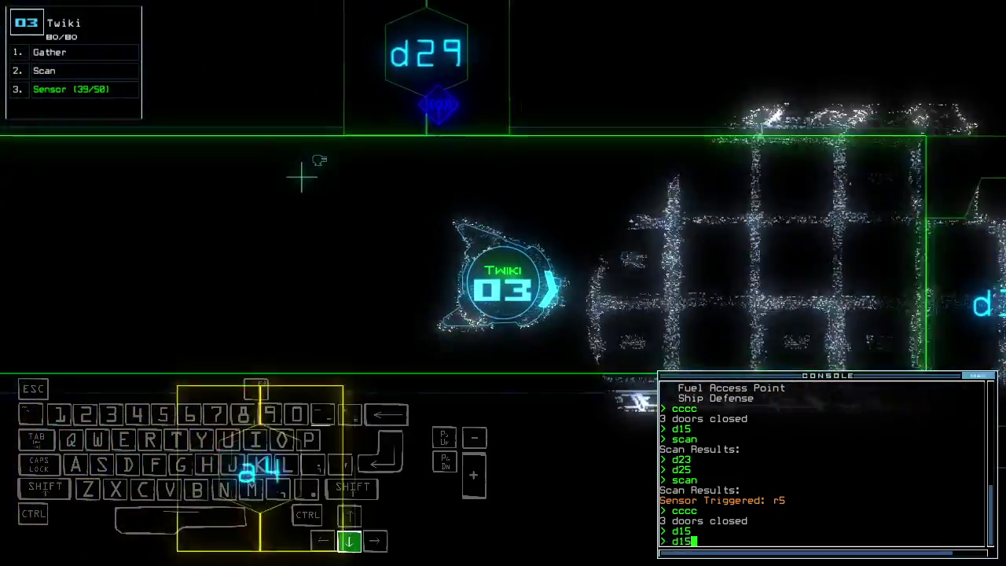
key(Return)
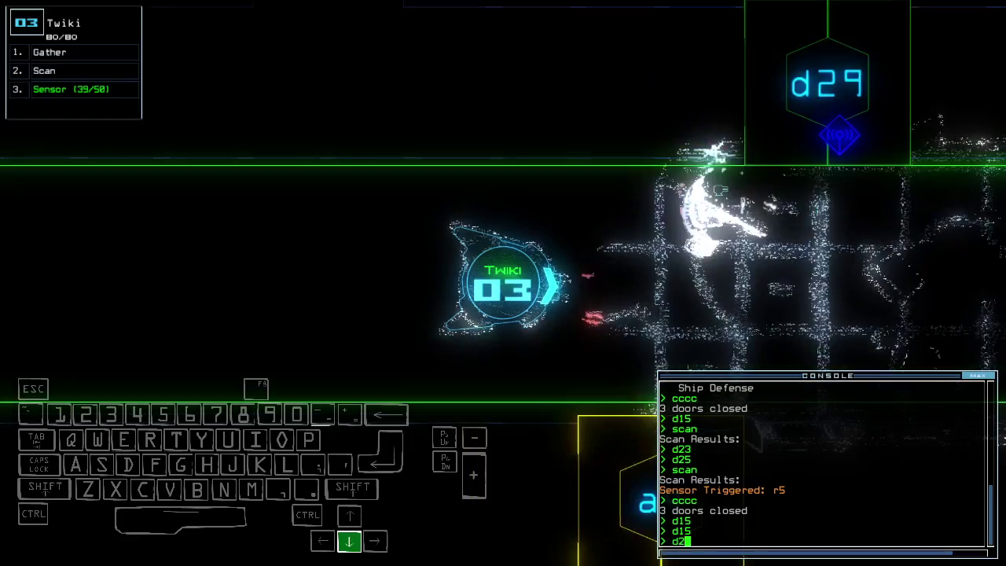
text(d29)
key(Return)
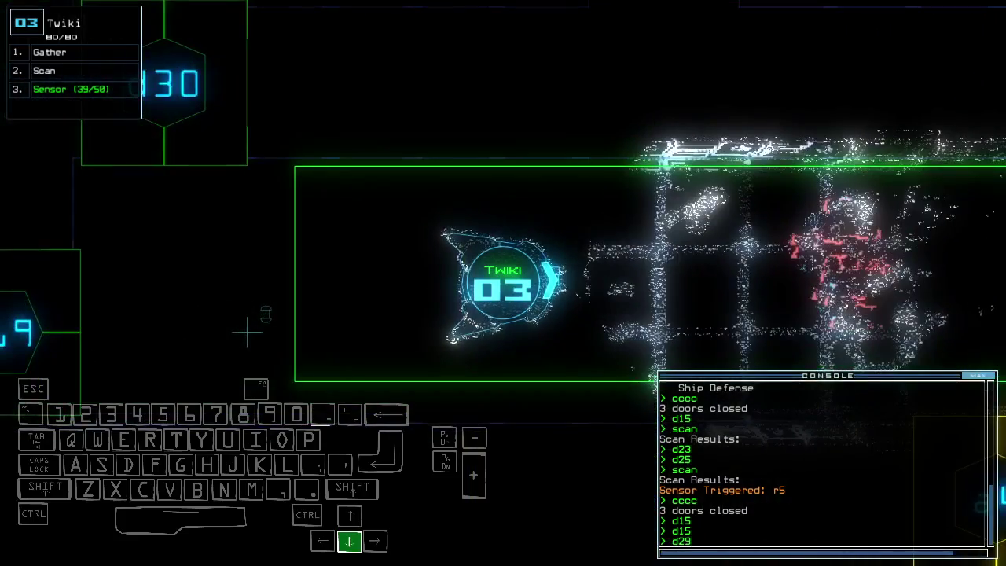
text(d19)
key(Return)
Fire r4's defenses to kill 20 enemies, shut them off, and close two doors.
key(Left)
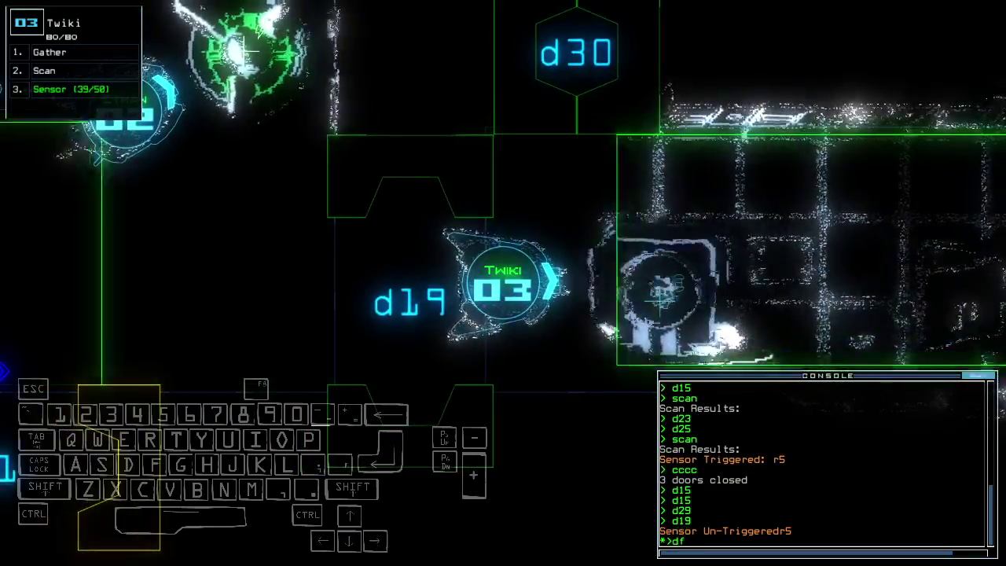
key(Down)
key(Return)
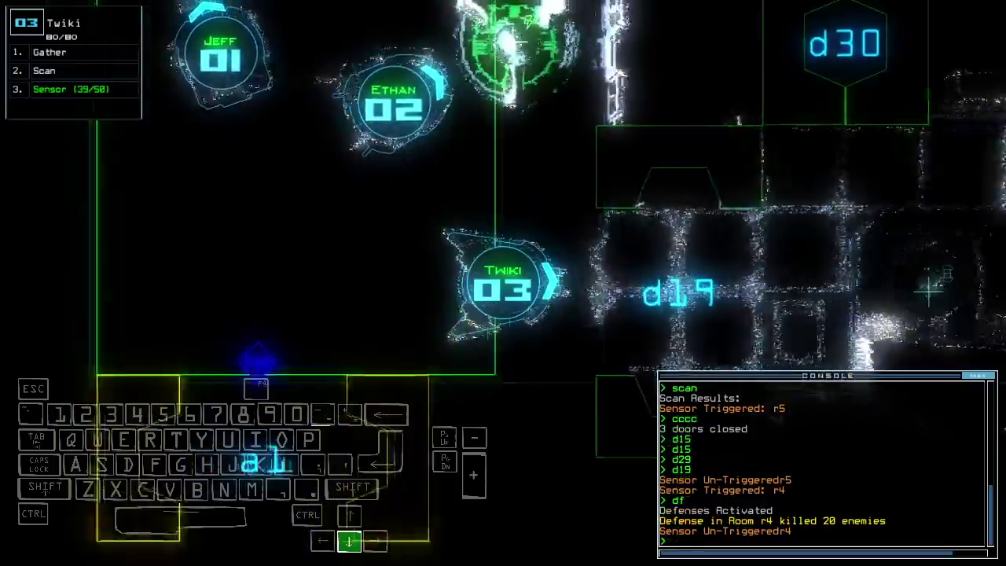
text(df)
key(Return)
key(Up)
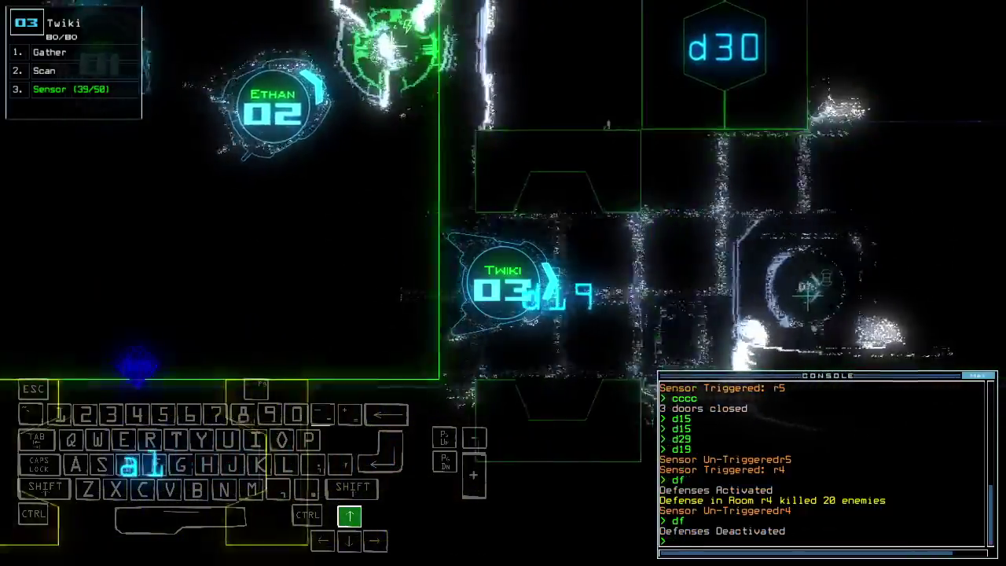
text(cccc)
key(Return)
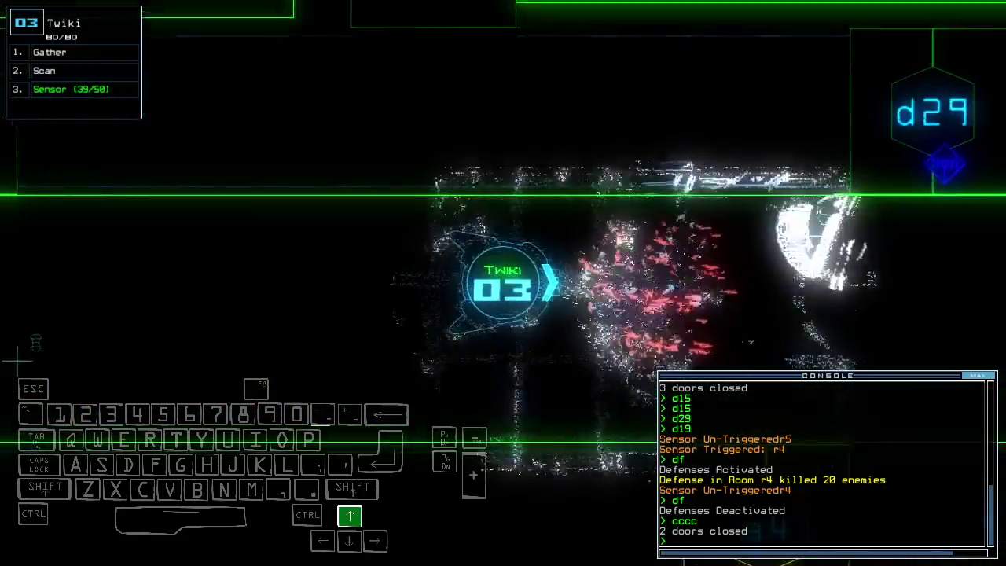
key(Tab)
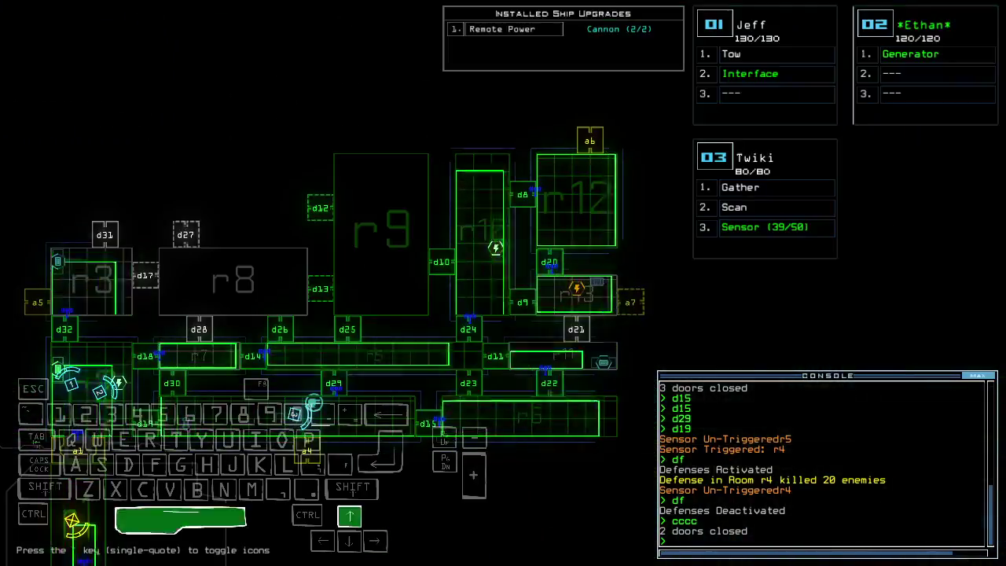
Take drone 03 through door d29 and close the door behind it.
key(Tab)
text(d29)
key(Return)
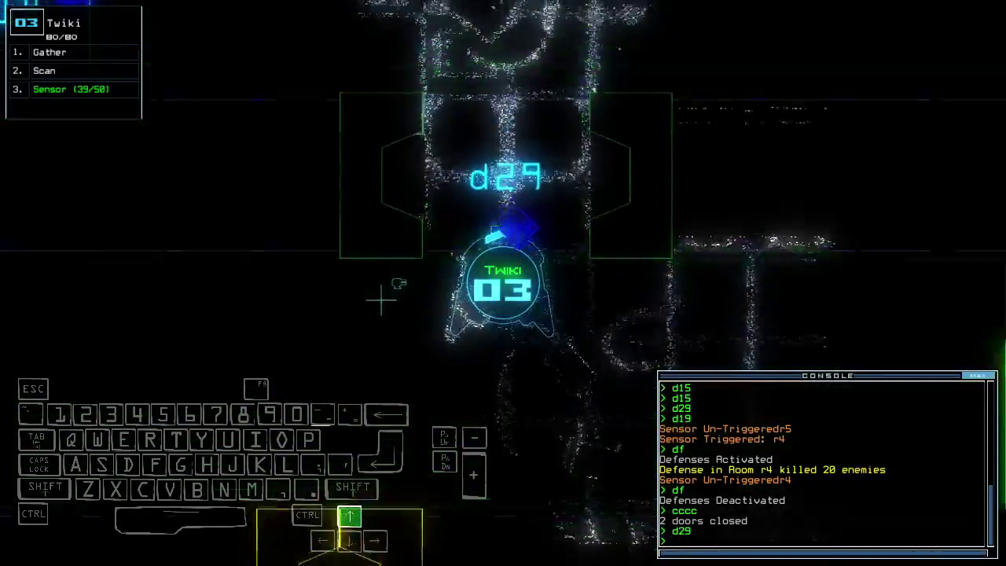
text(cc)
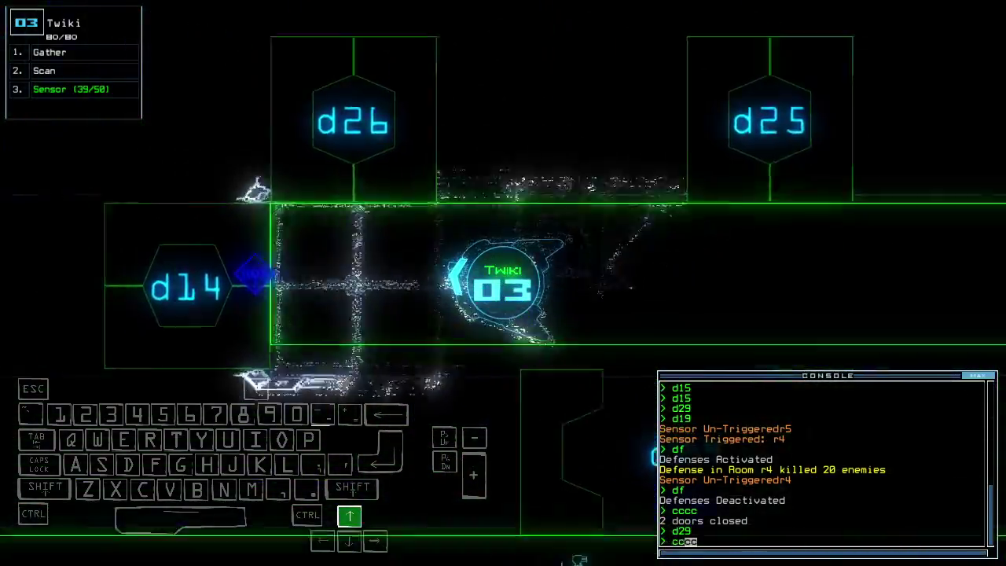
text(cc)
key(Return)
key(Tab)
key(Tab)
key(Up)
key(Right)
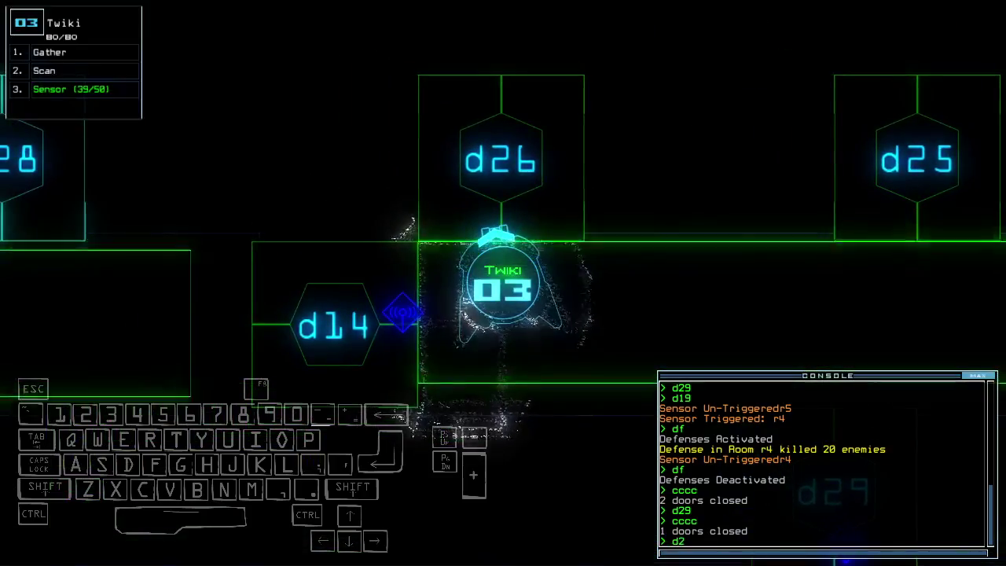
Open d26, drop a sensor and scan to find a Transporter upgrade, then gather scrap.
key(Return)
key(Up)
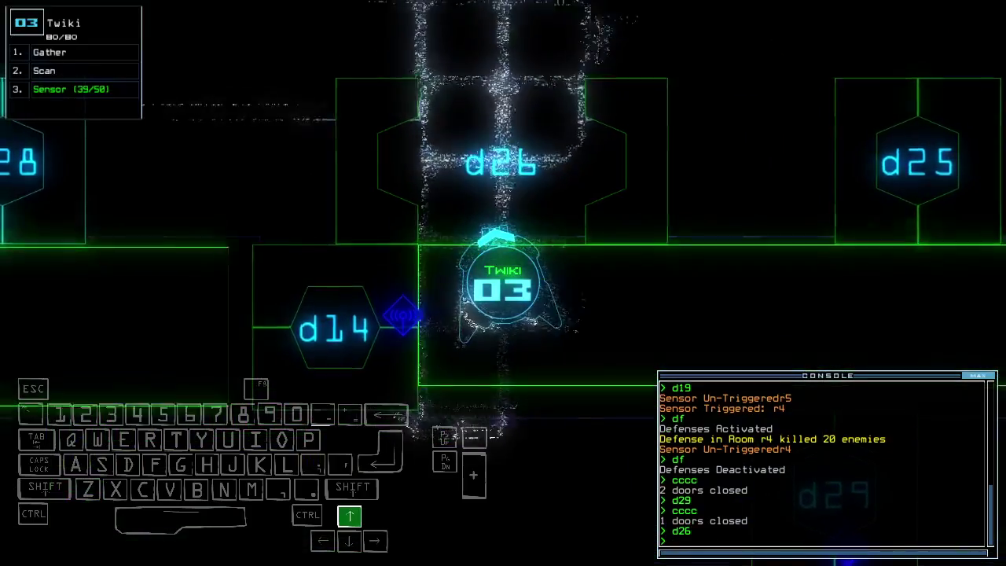
text(ss)
key(Return)
text(scan)
key(Return)
key(Tab)
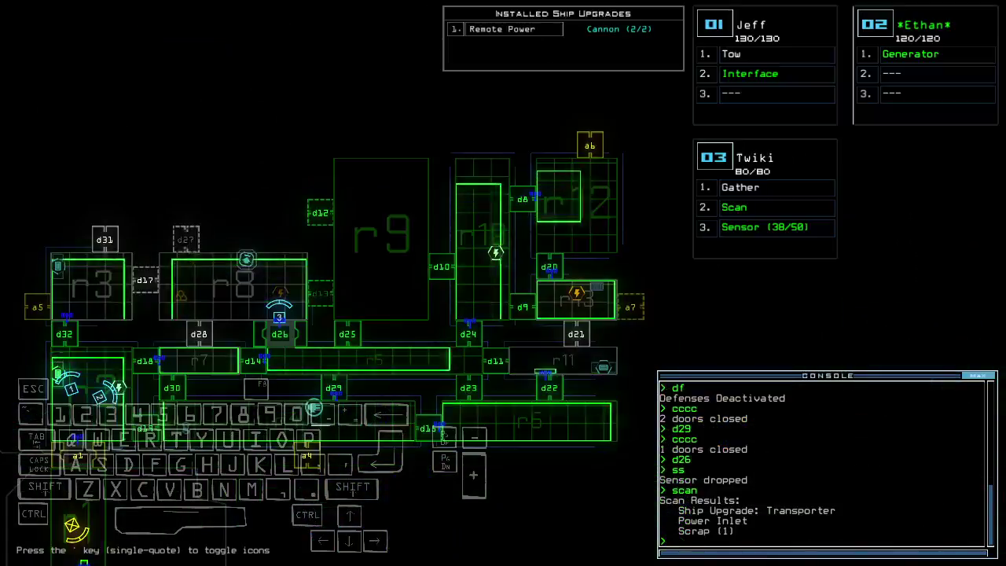
key(Tab)
key(Up)
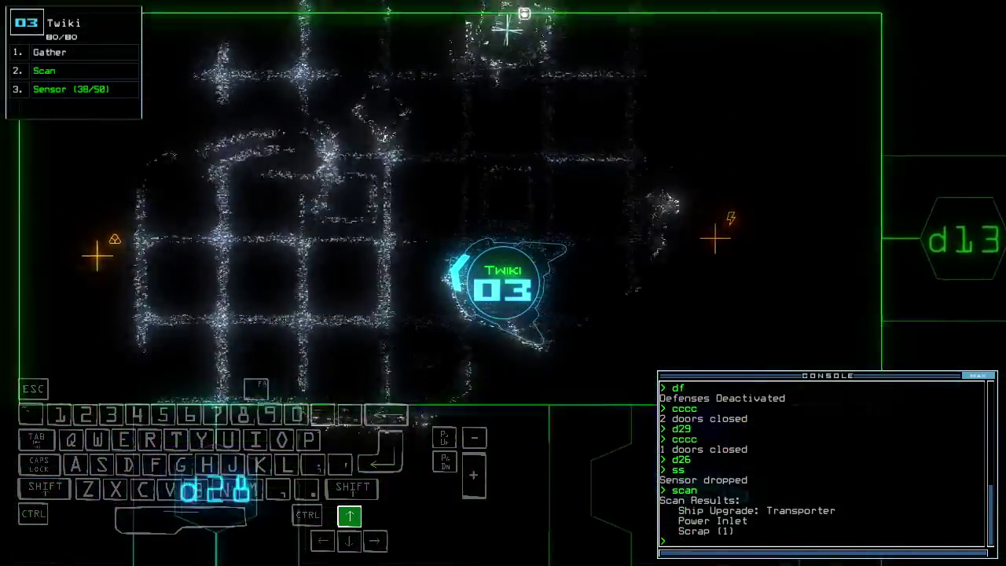
text(g)
key(Return)
key(Left)
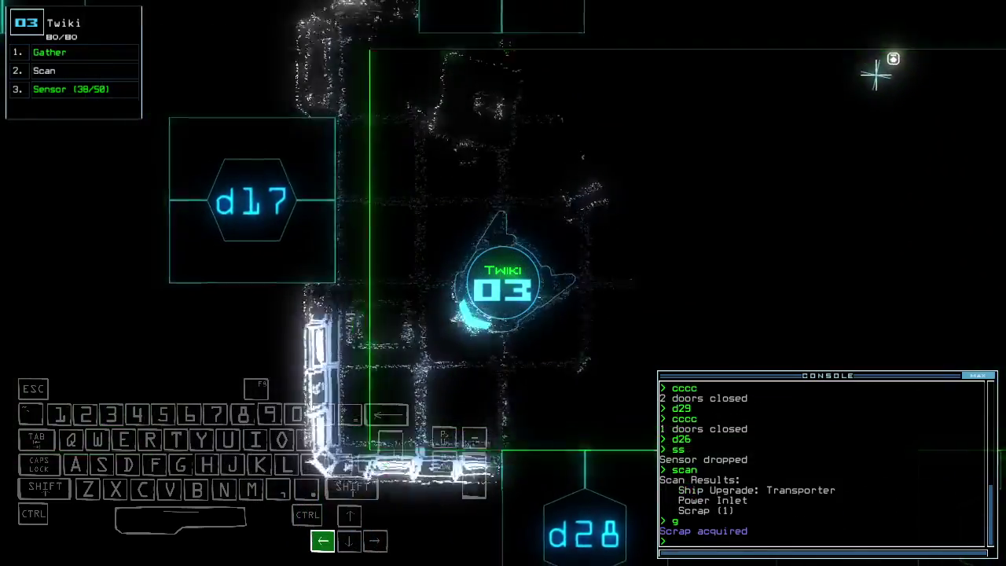
key(Tab)
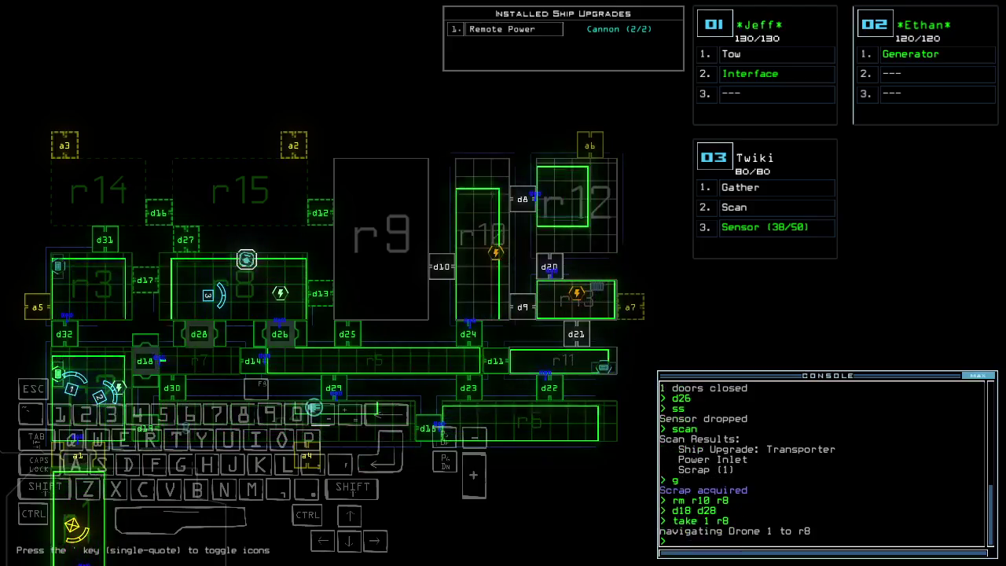
Drive drone 03 through door d13, drop a sensor, and scan the new room.
key(Tab)
key(Up)
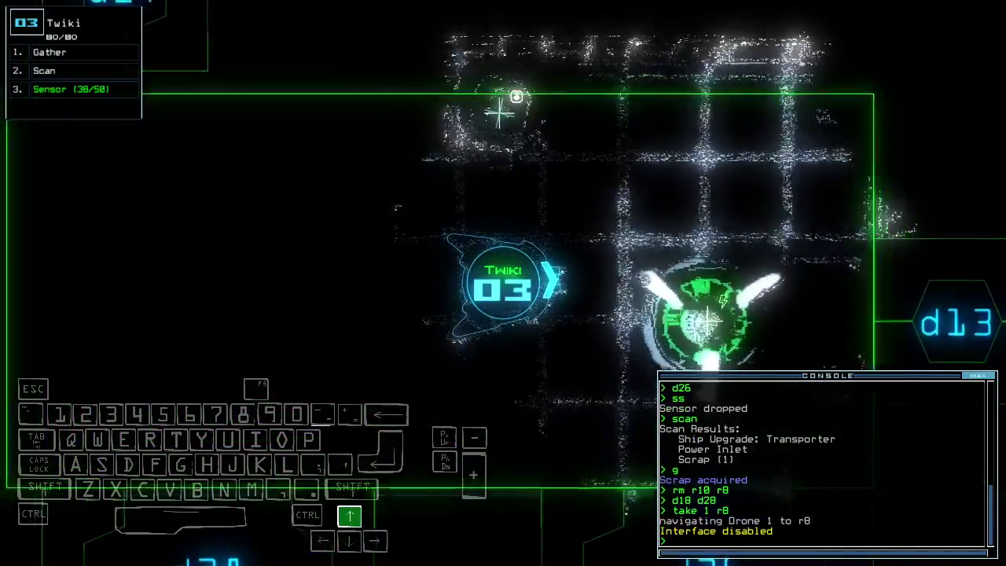
key(Tab)
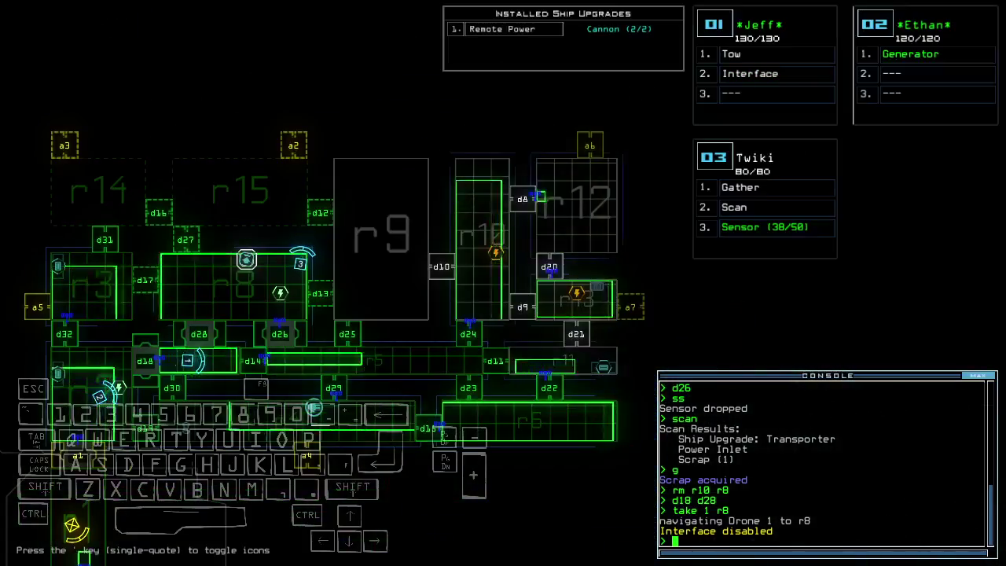
key(Tab)
text(d13)
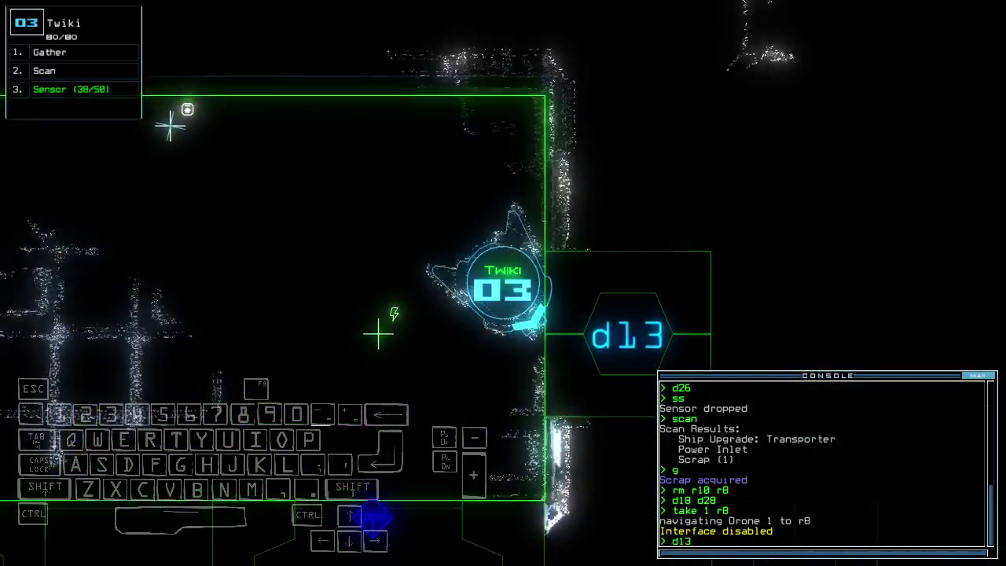
key(Return)
text(ss)
key(Return)
text(scan)
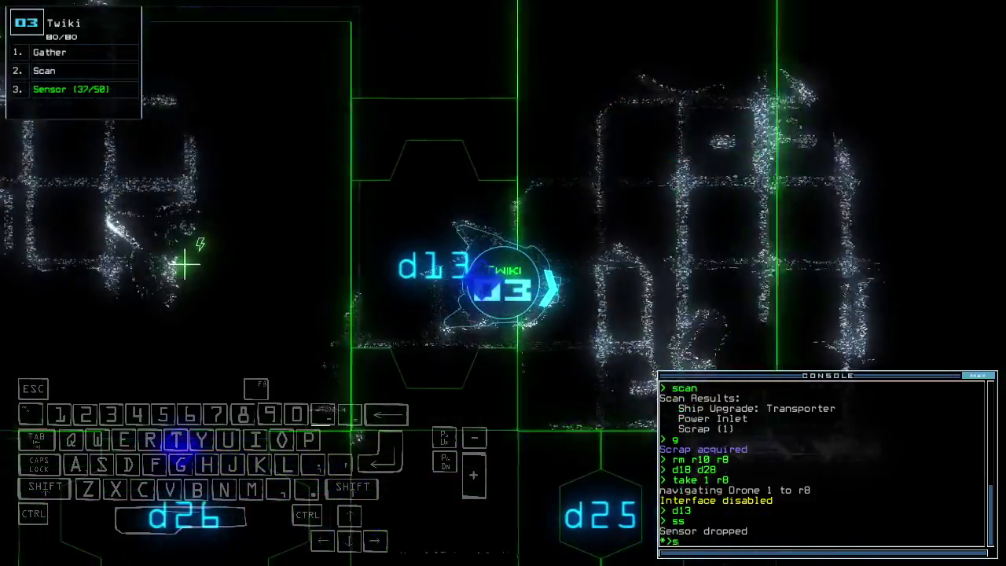
key(Return)
Collect the scrap in the room past d13.
key(Tab)
key(Tab)
key(Up)
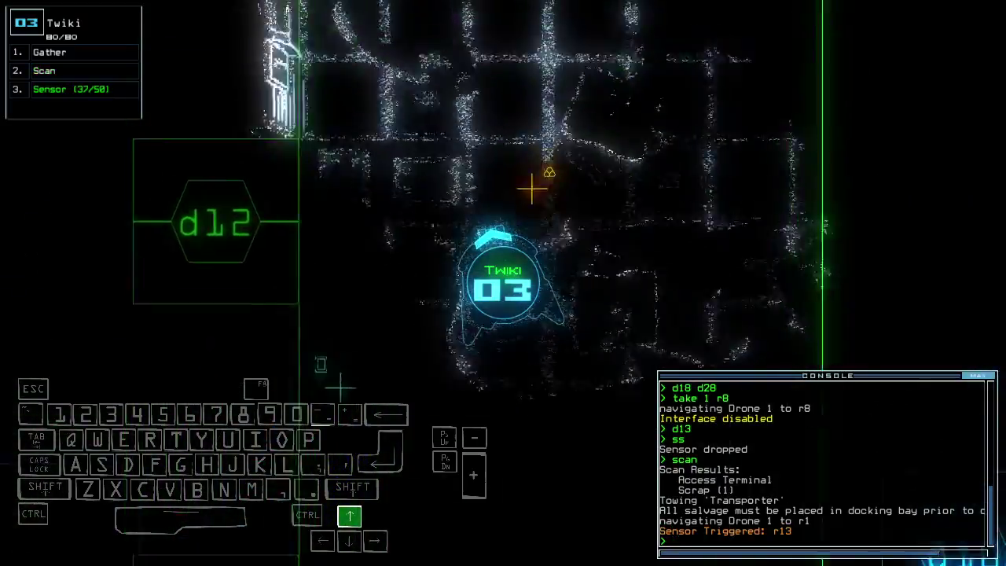
text(g)
key(Return)
key(Tab)
key(Tab)
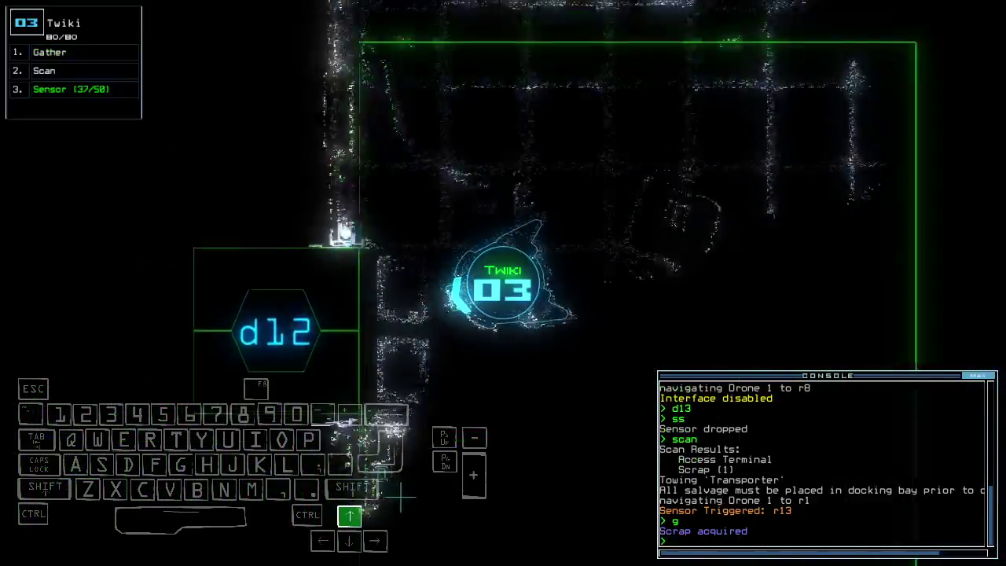
text(d12)
Open d12, drop a sensor beyond it, scan, and close the five nearby doors.
key(Return)
key(Up)
text(ss)
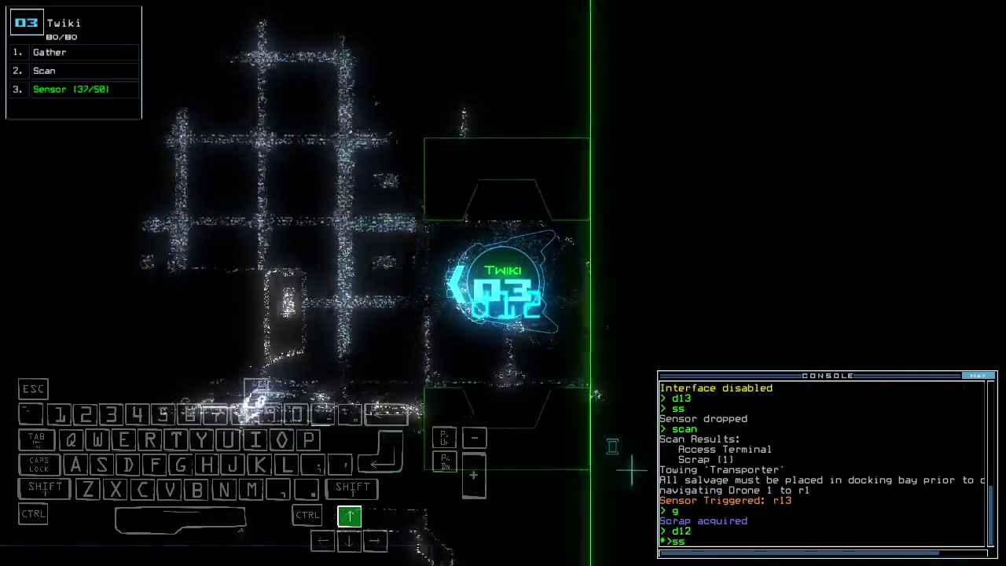
key(Return)
text(scan)
key(Return)
key(Up)
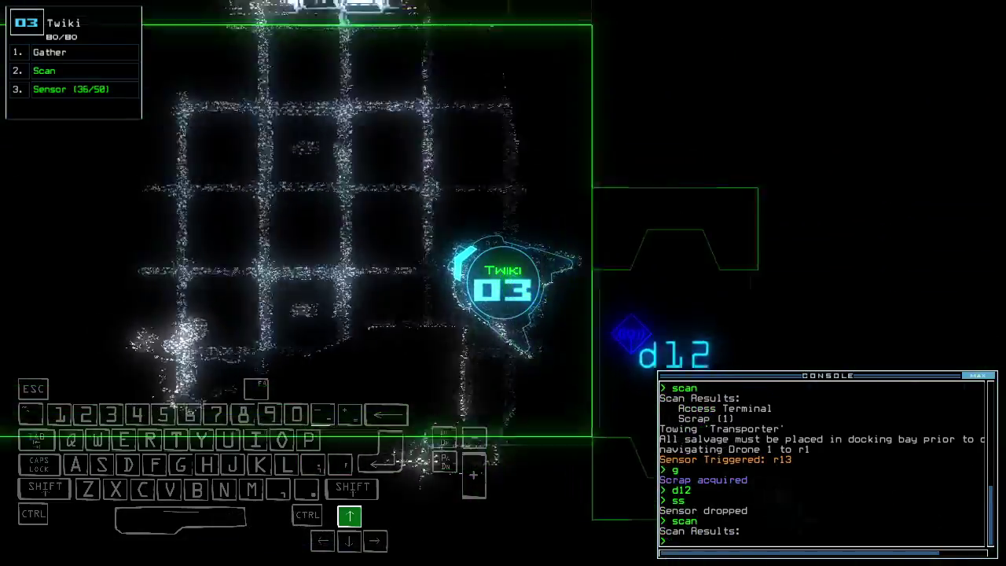
text(cccc)
key(Return)
key(Tab)
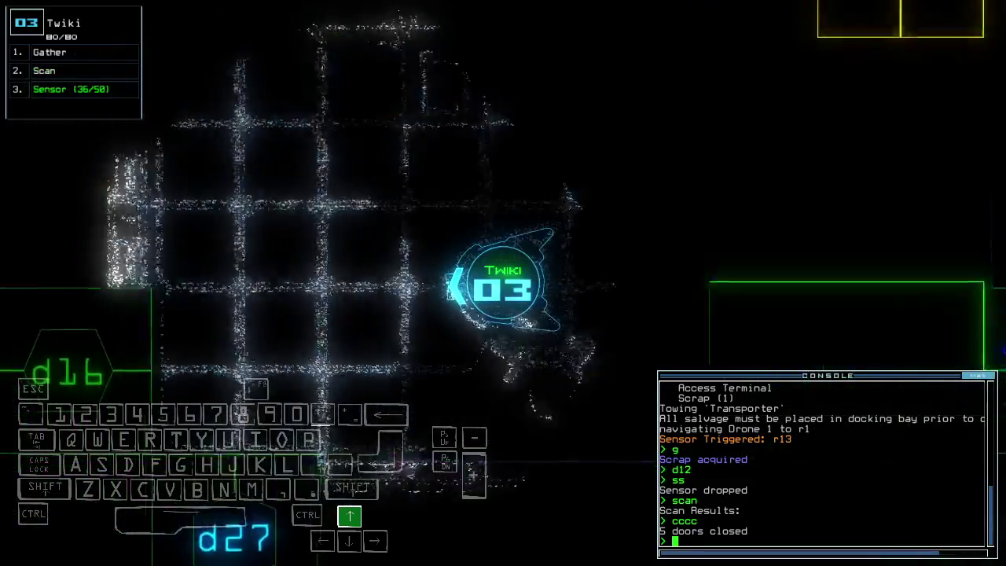
Recall drone 2 back to room r1.
key(Left)
key(Tab)
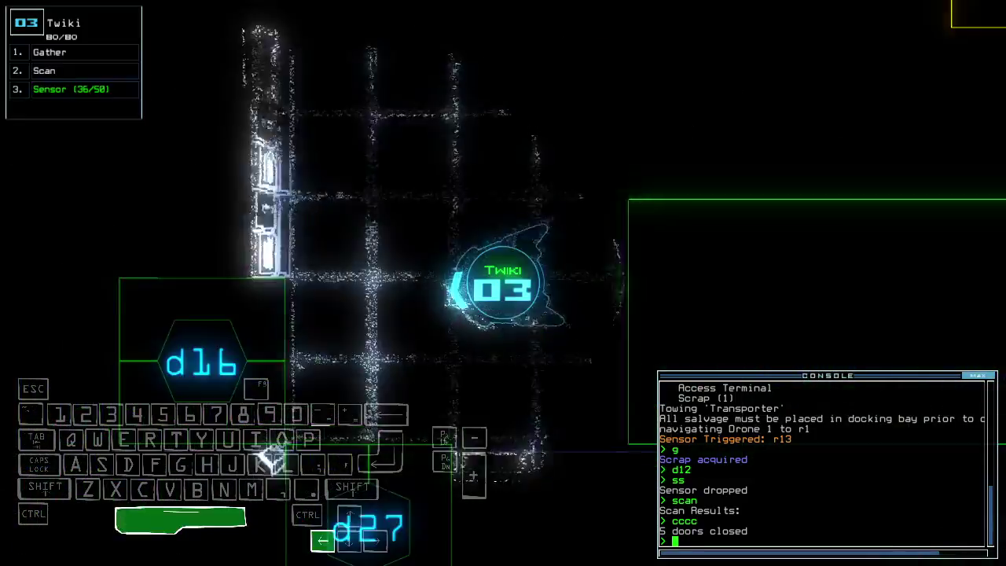
key(Up)
text(back 2)
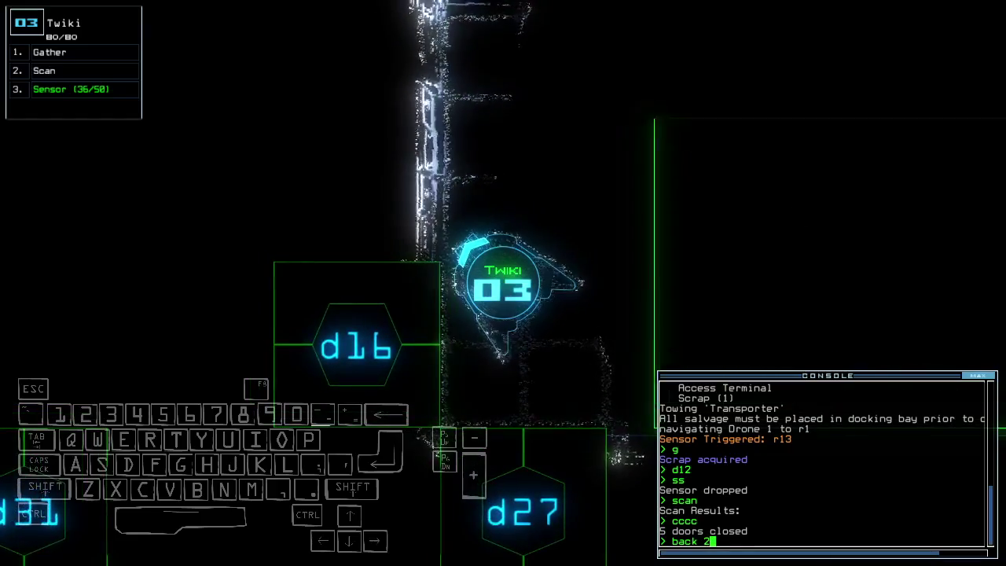
key(Return)
key(Escape)
key(Escape)
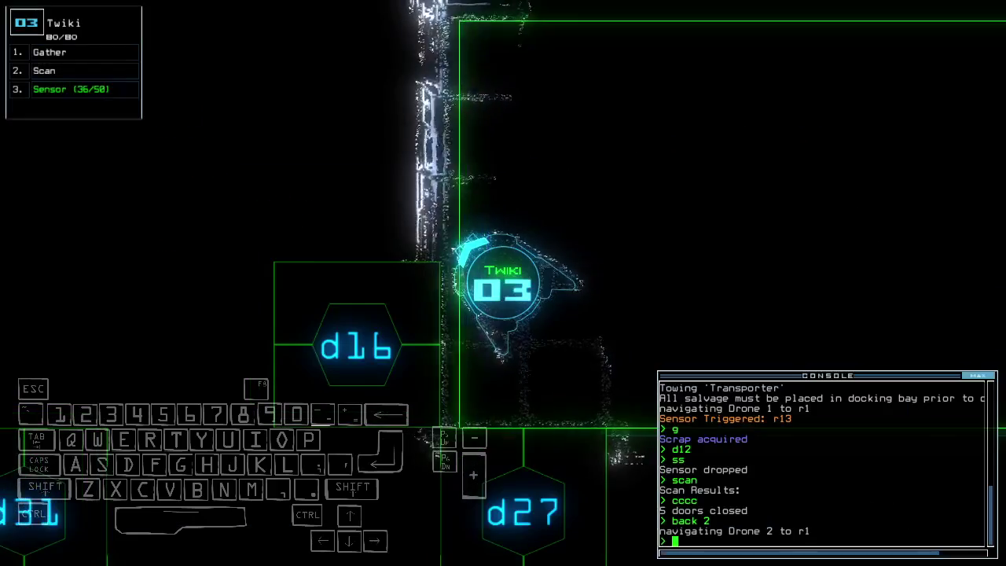
key(space)
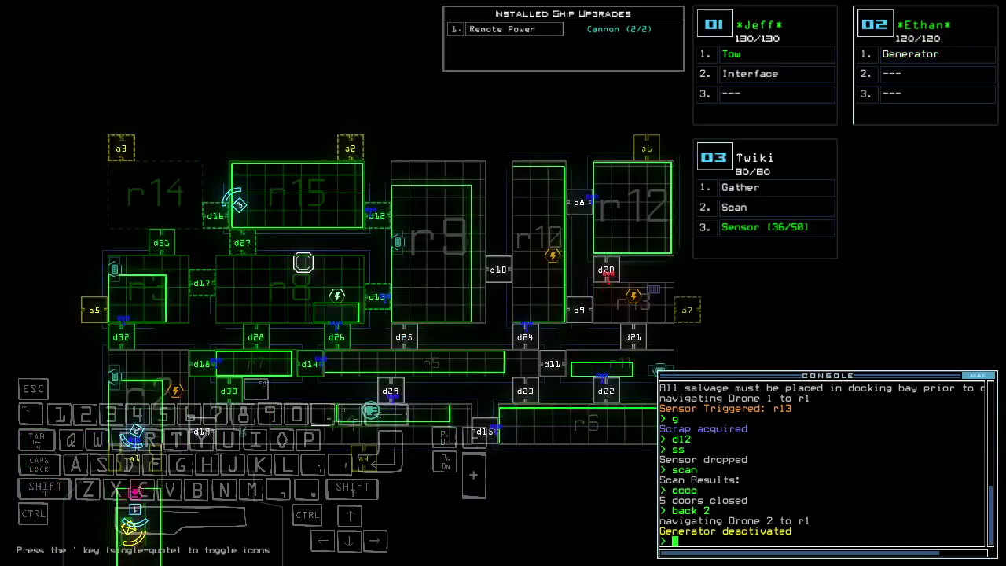
key(space)
text(d12)
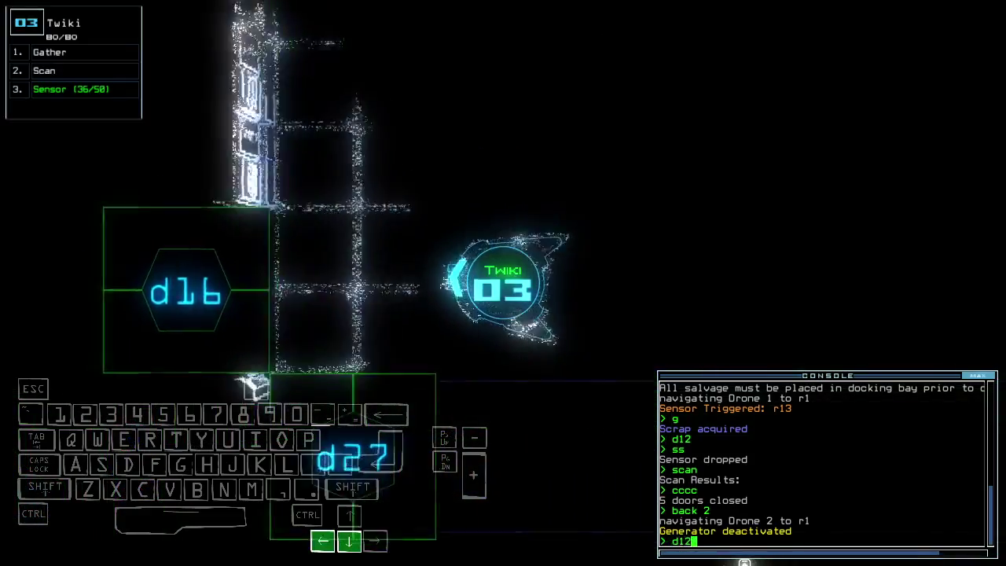
Send Twiki to door d12 and vent room r15 to space.
key(Return)
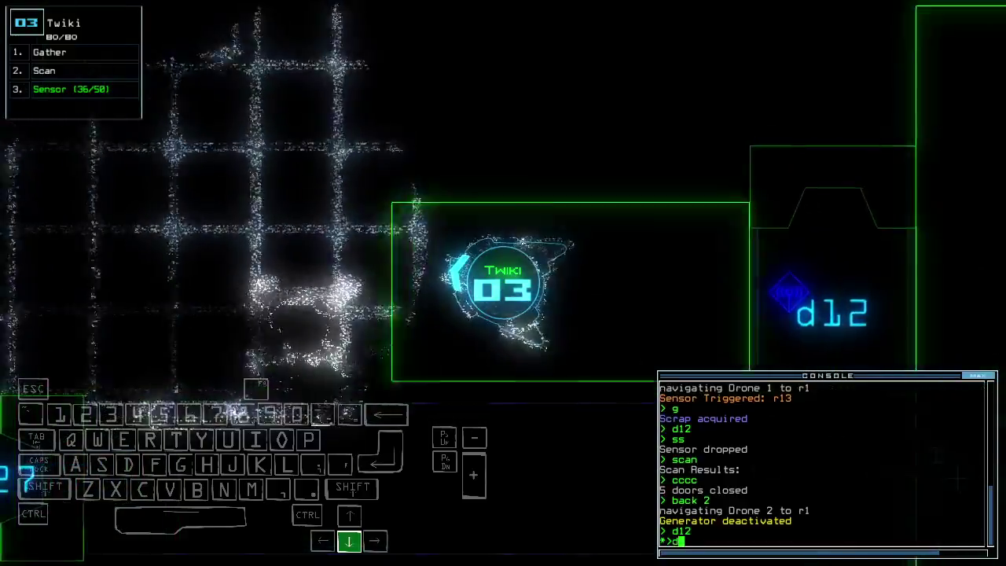
text(d)
key(Left)
key(Down)
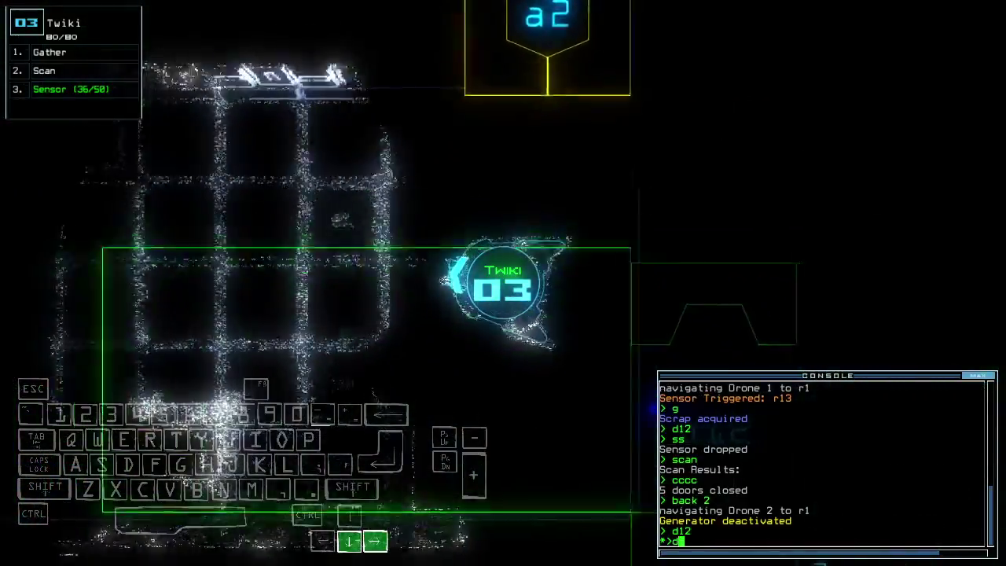
text(6)
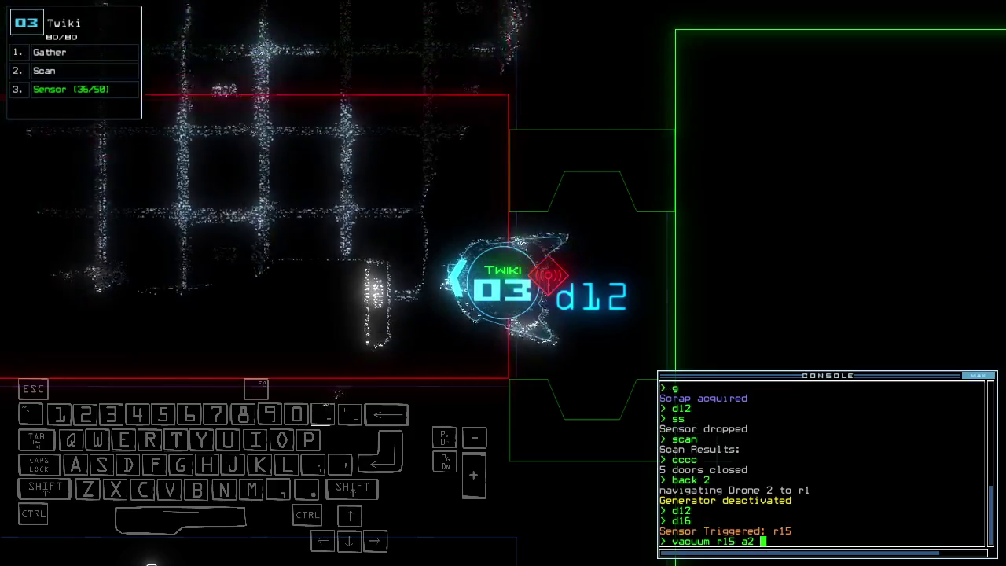
key(Return)
key(Down)
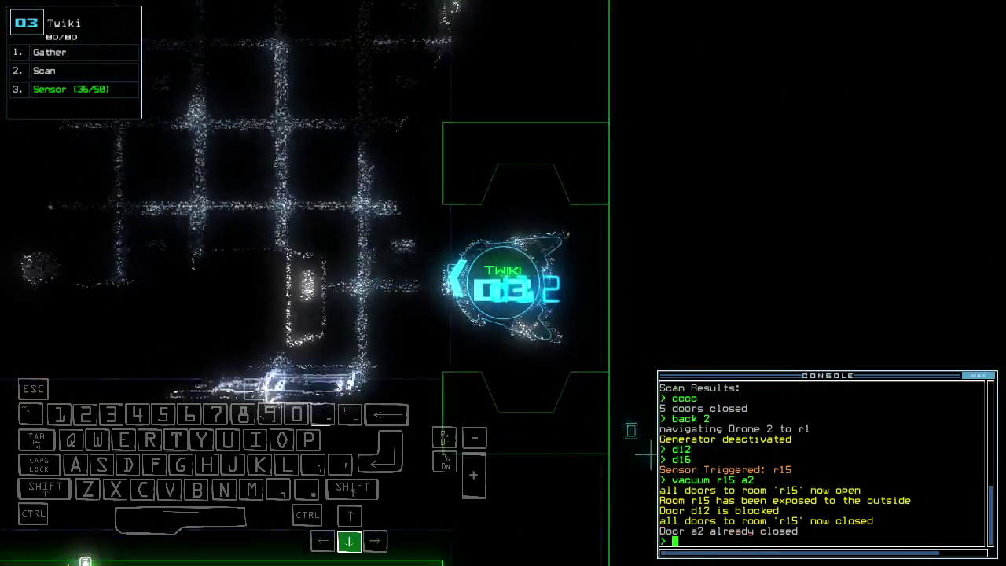
Reopen door d12 and drive Twiki north through the rooms.
key(Up)
key(Right)
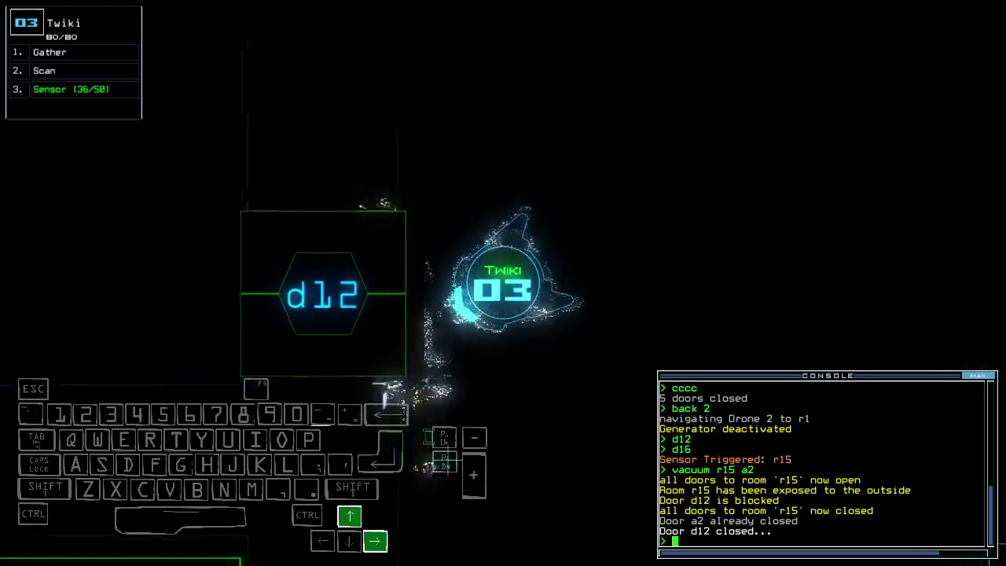
key(Return)
key(Up)
key(Right)
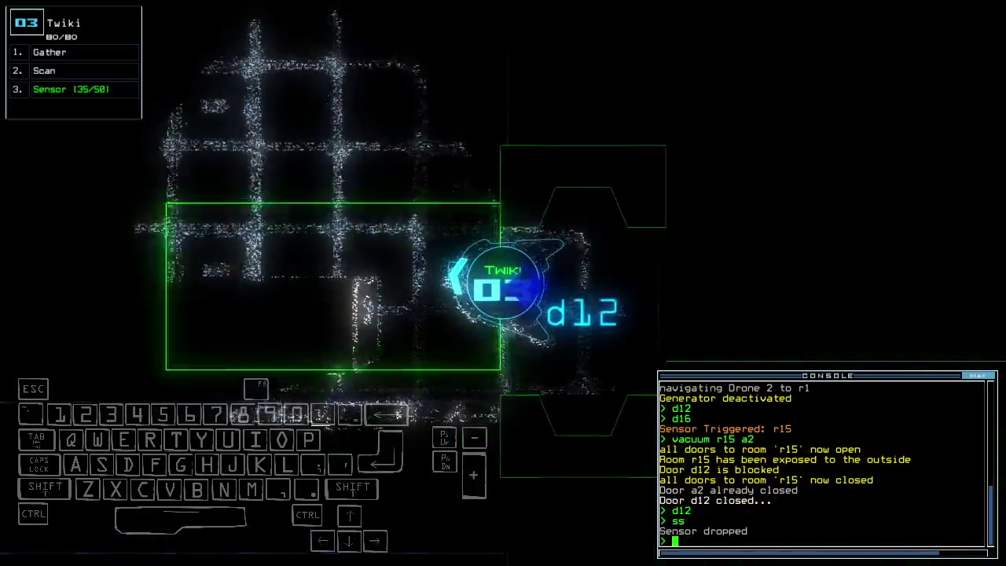
key(Up)
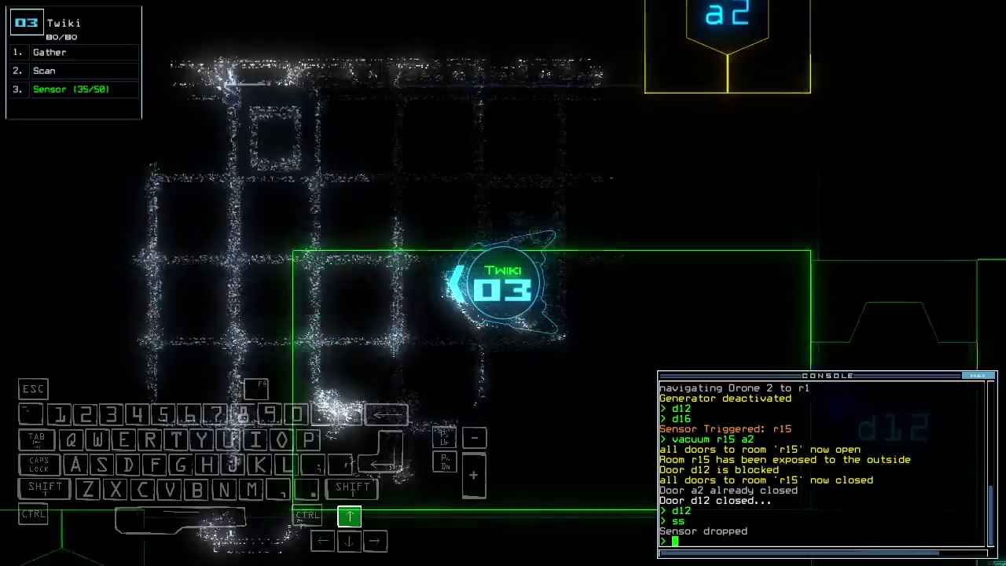
key(Tab)
text(3)
Start re-docking the ship, then drop a sensor and scan the room.
key(Return)
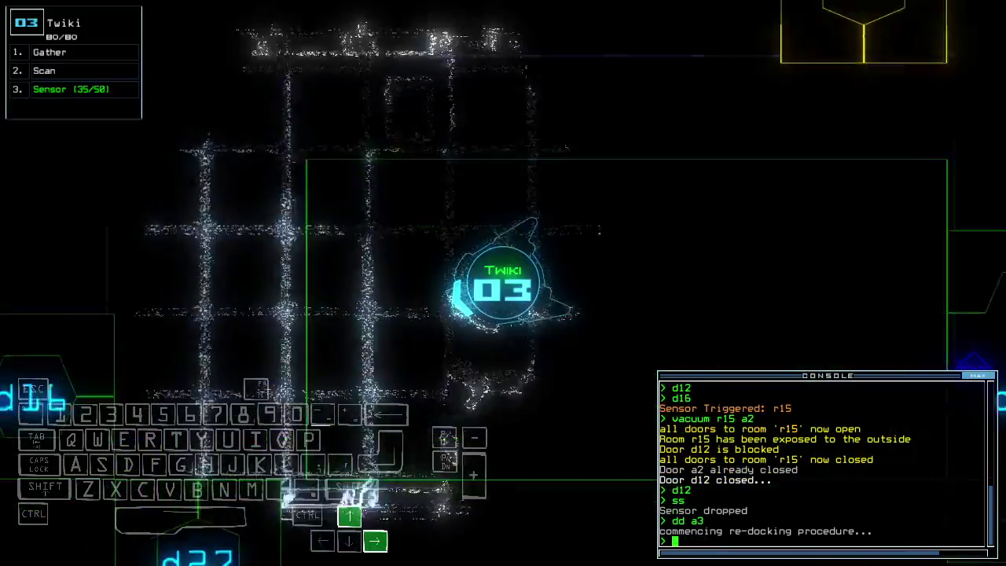
text(d1)
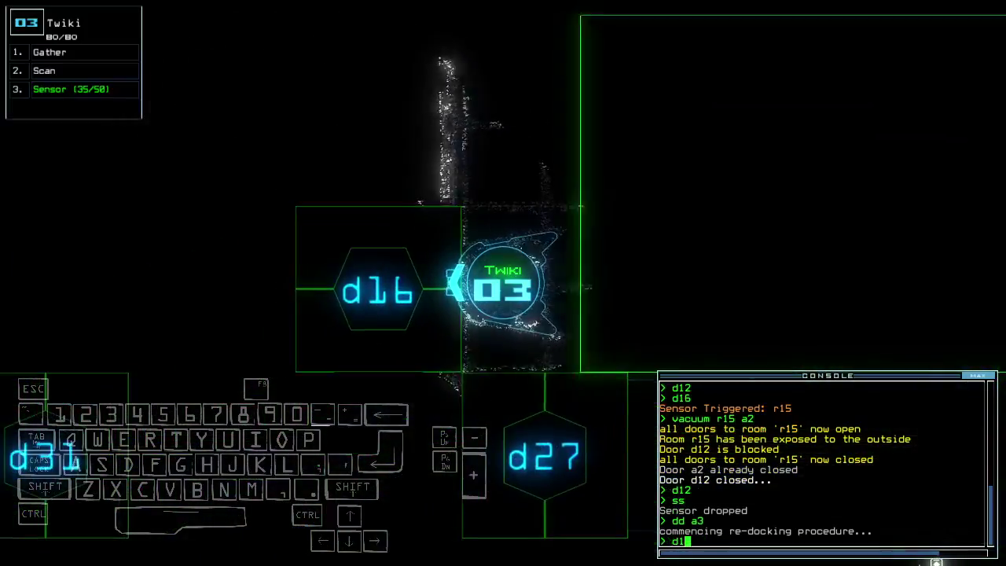
text(ss)
key(Return)
text(scan)
key(Return)
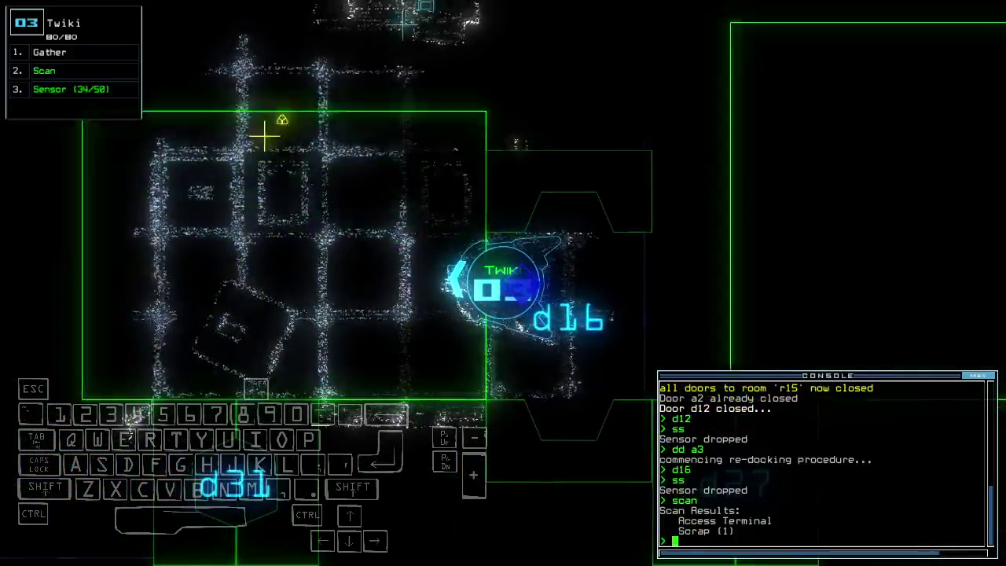
text(g)
Gather the room's scrap, then open and close all doors to room r1.
key(Return)
text(a)
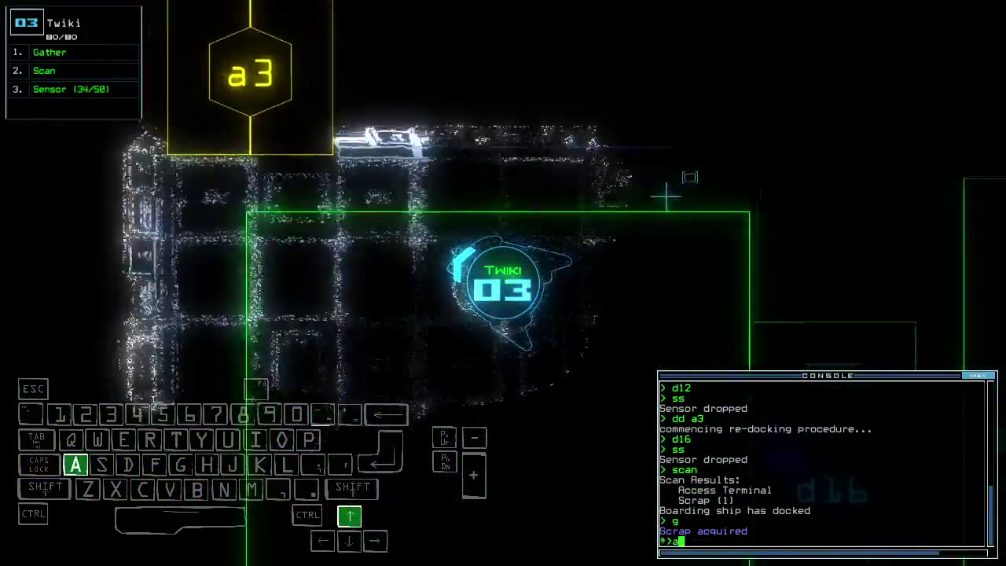
text(rr)
key(Return)
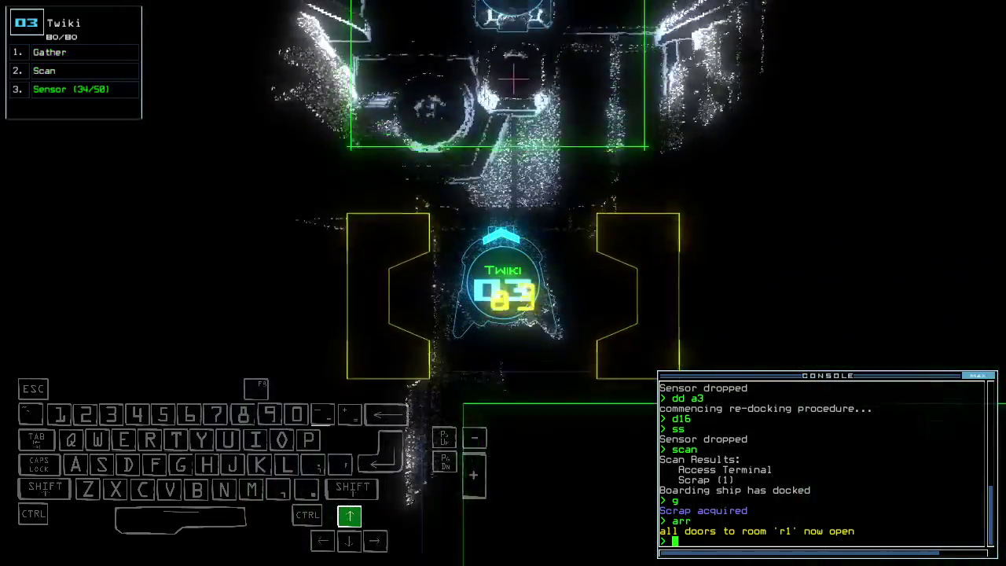
text(ra)
key(Return)
key(Tab)
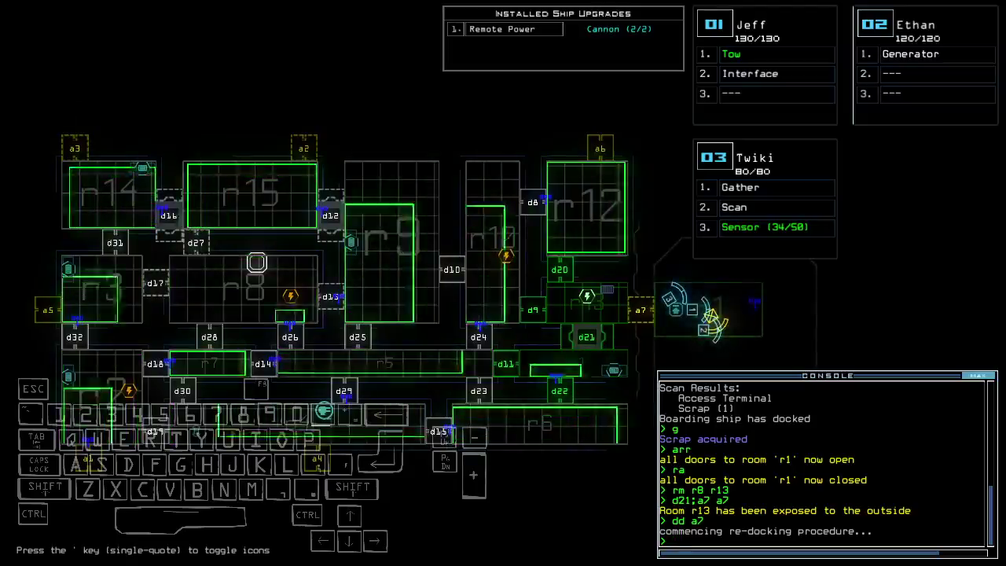
text(arr)
Open room r1's doors, drop a sensor, and drive Twiki up through door d21.
key(Return)
text(ss)
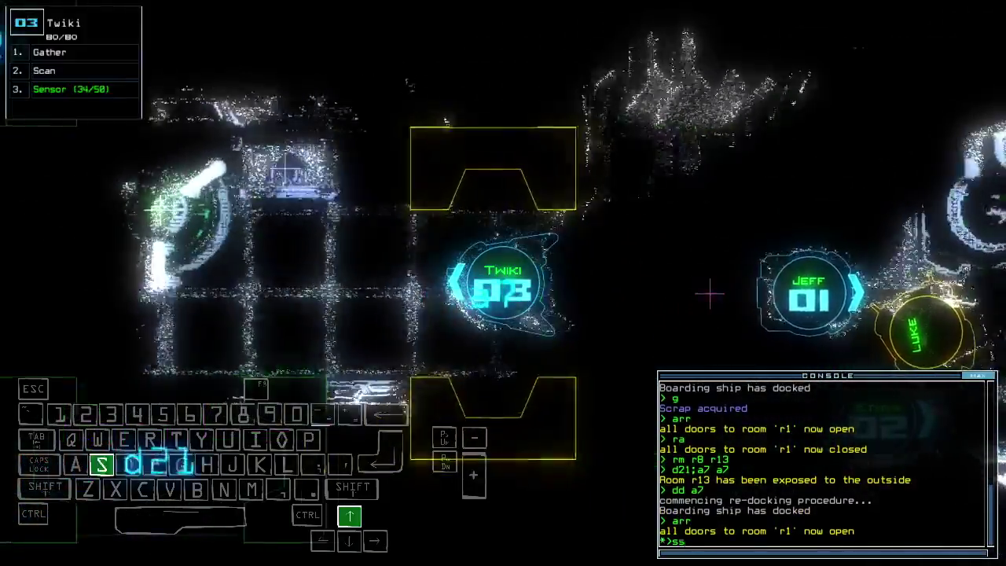
key(Return)
key(Left)
key(Down)
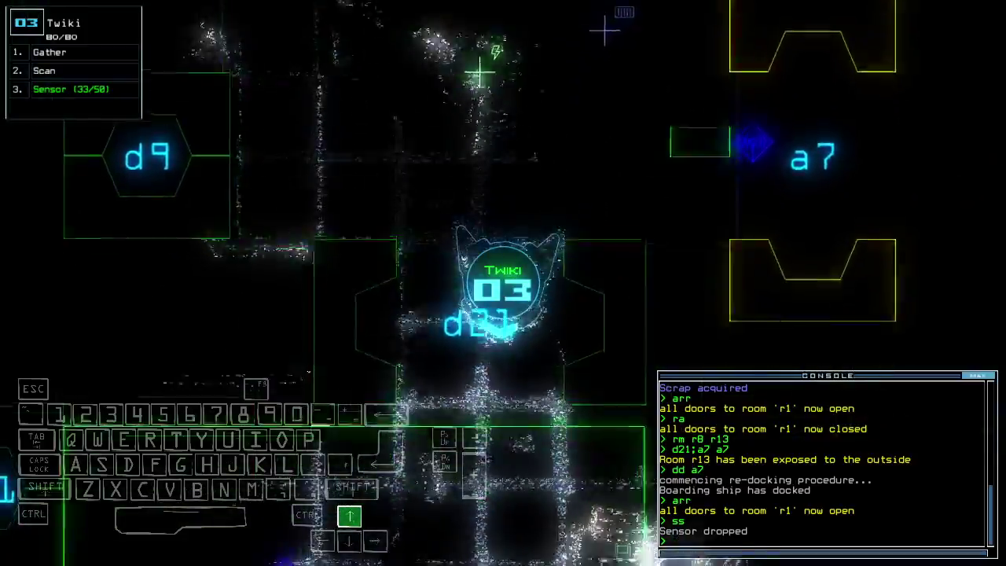
key(Up)
text(scan)
key(Return)
Scan, drive Twiki through a7, close r1's doors, and end the mission with 'out'.
key(Down)
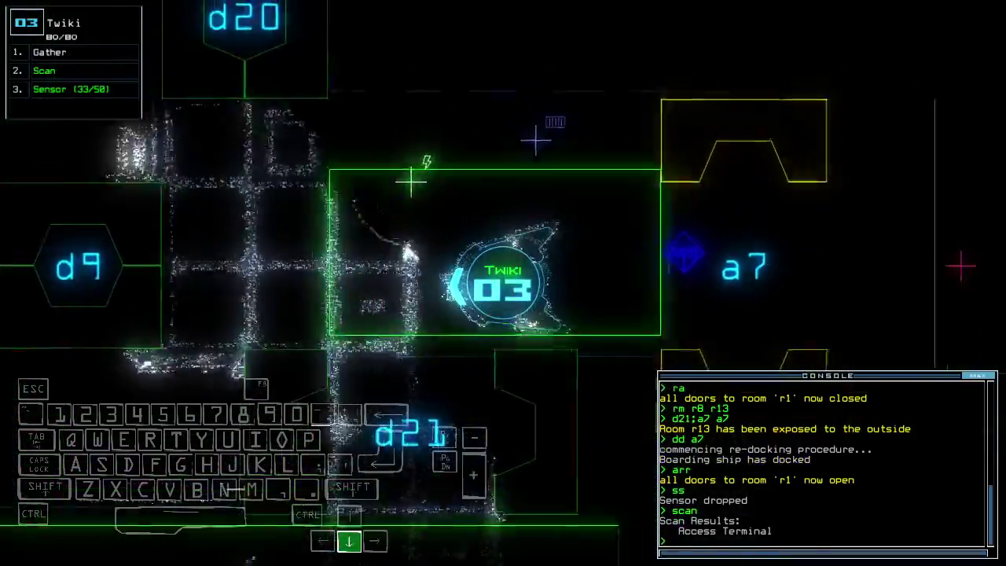
key(Right)
text(ra)
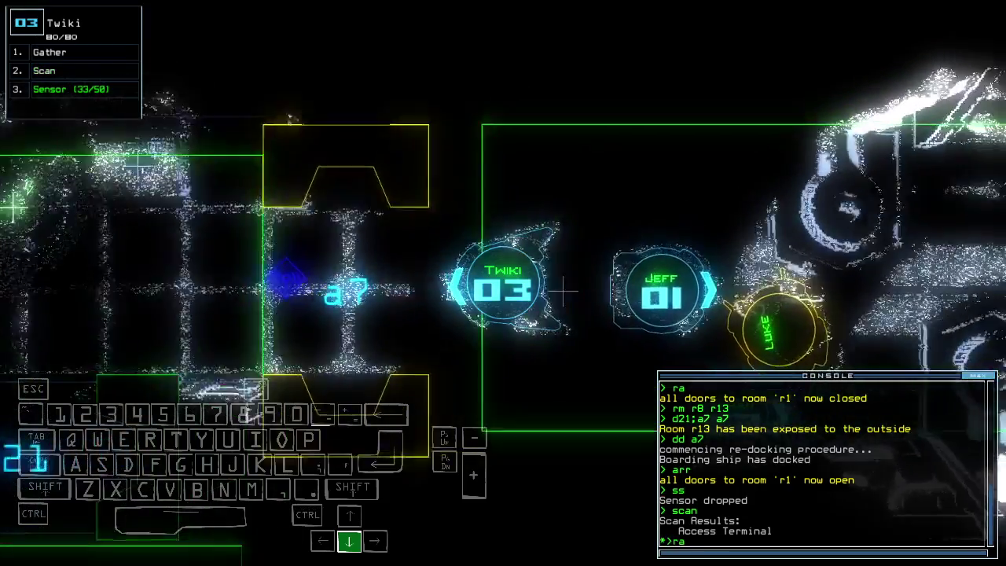
text(ou)
key(Return)
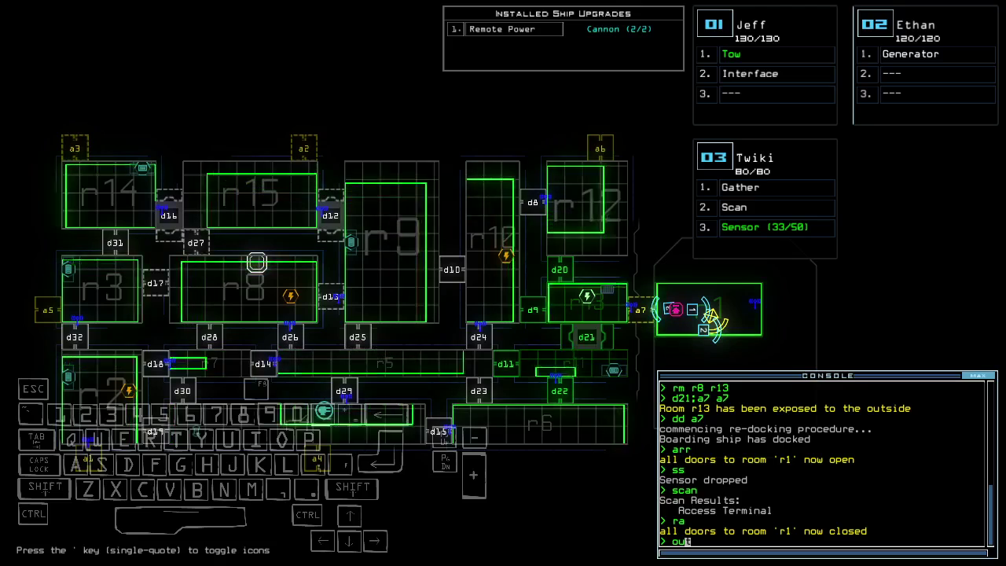
text(t)
key(Return)
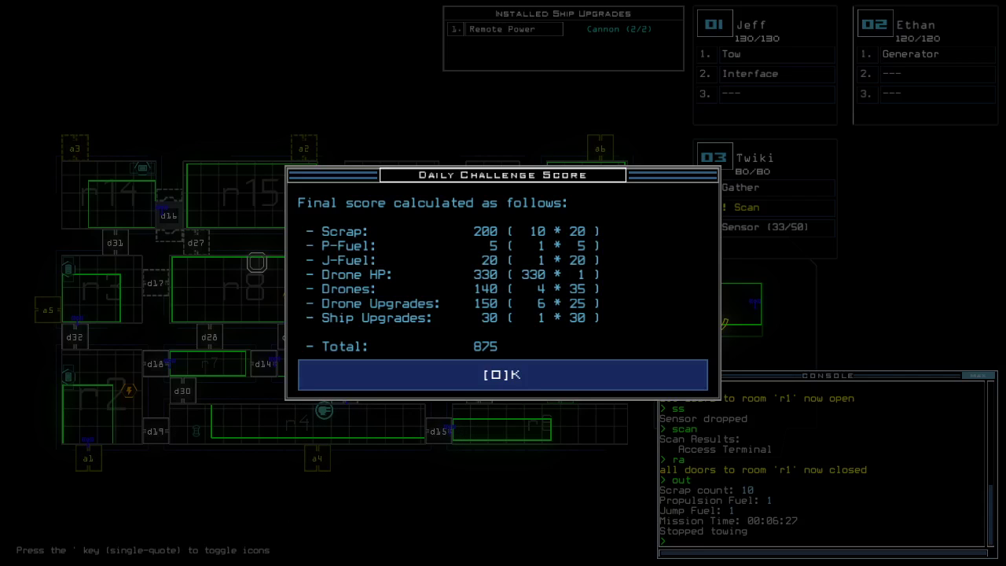
key(o)
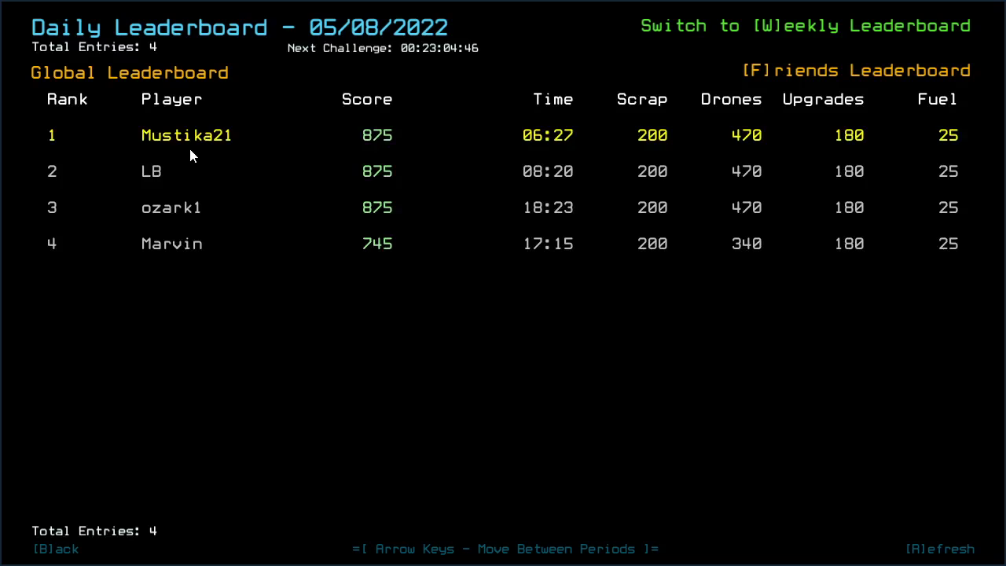